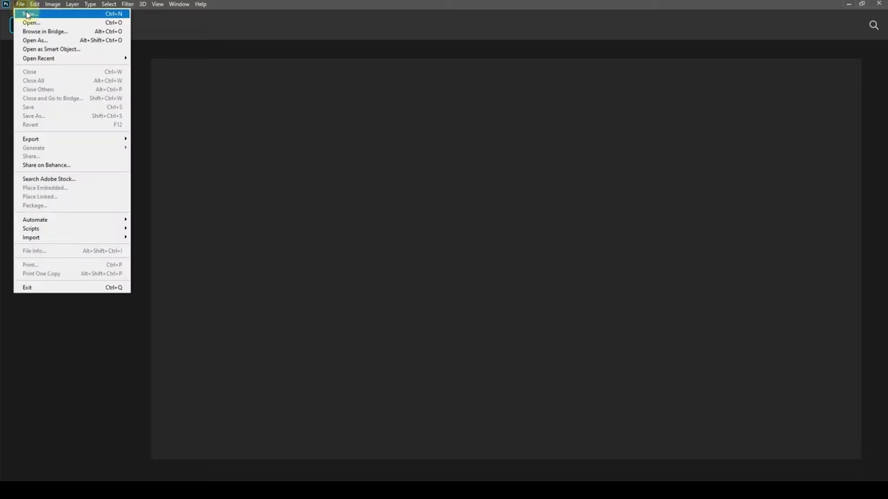
- Create a 2048 × 2048 px, 72 pixels/inch, RGB Color 8-bit document with a white background
left_click(26, 14)
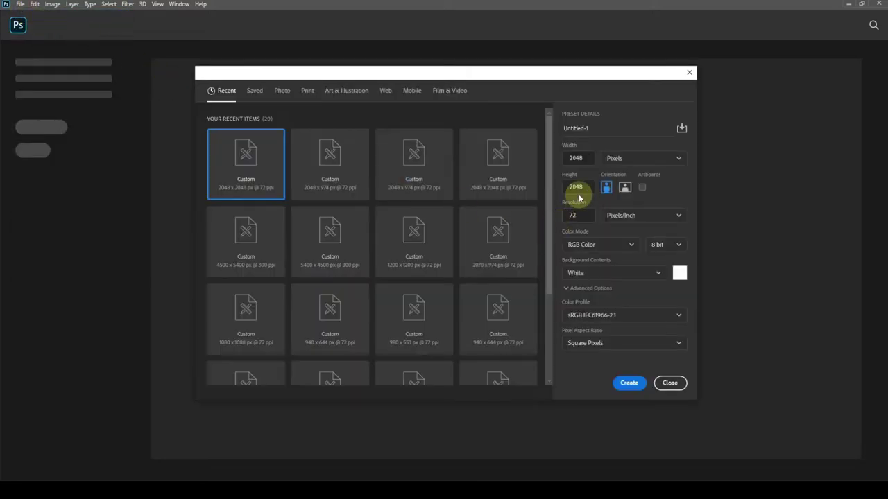
left_click_drag(577, 155, 558, 185)
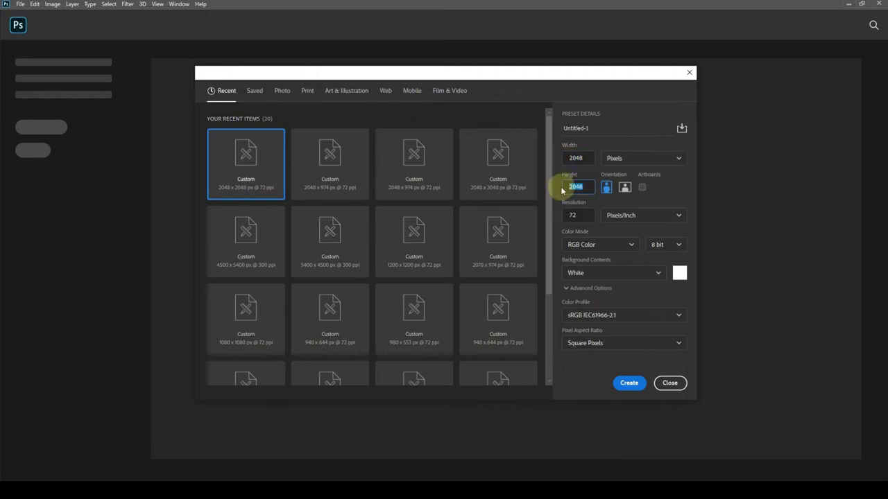
left_click_drag(582, 215, 559, 219)
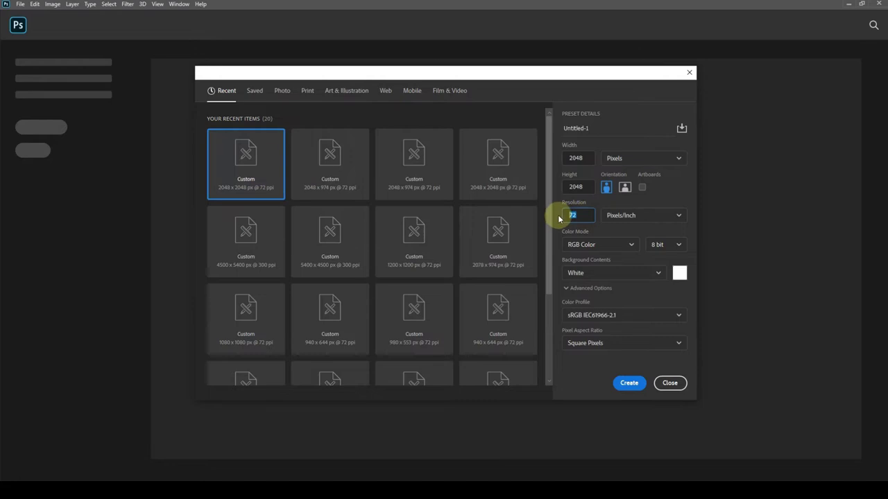
left_click(641, 217)
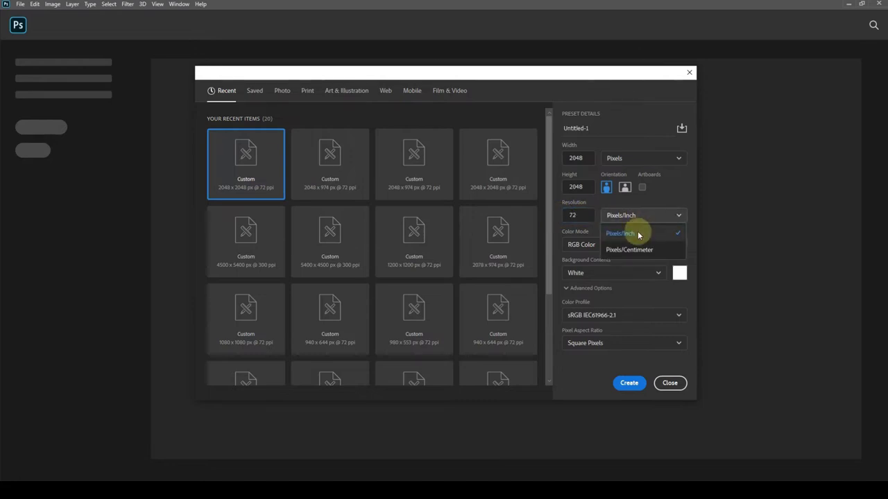
left_click(638, 235)
left_click(603, 248)
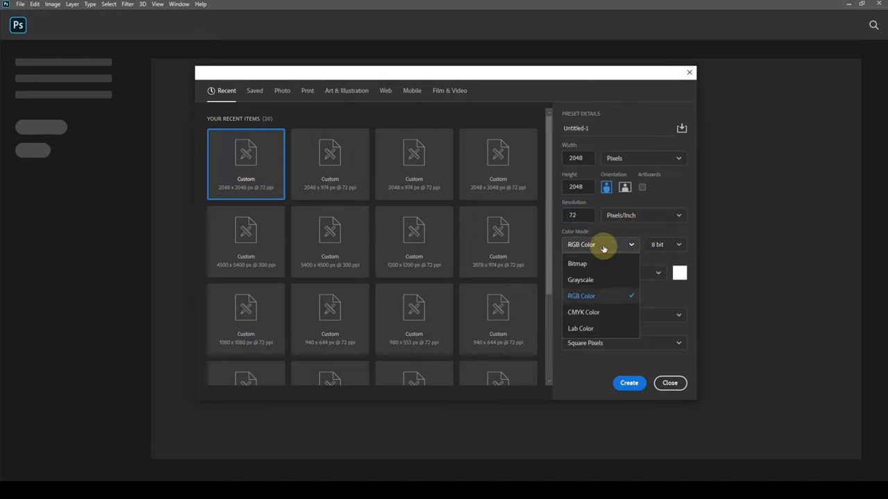
left_click(587, 296)
left_click(663, 245)
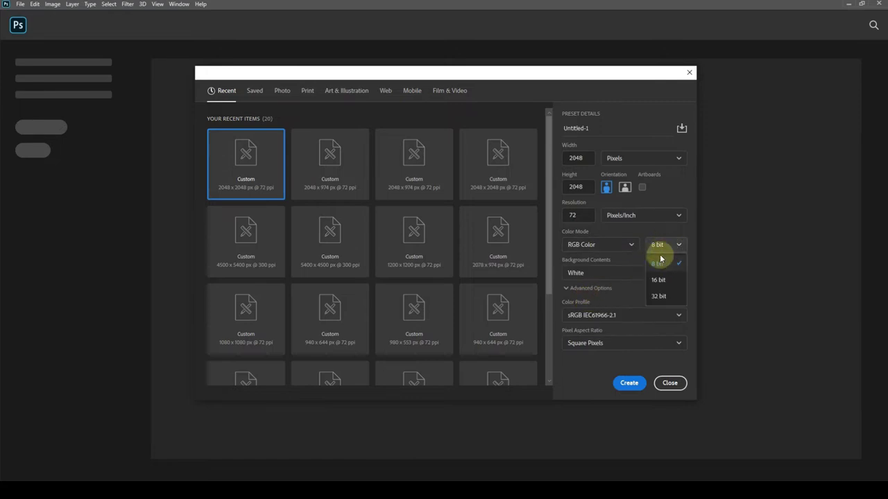
left_click(660, 262)
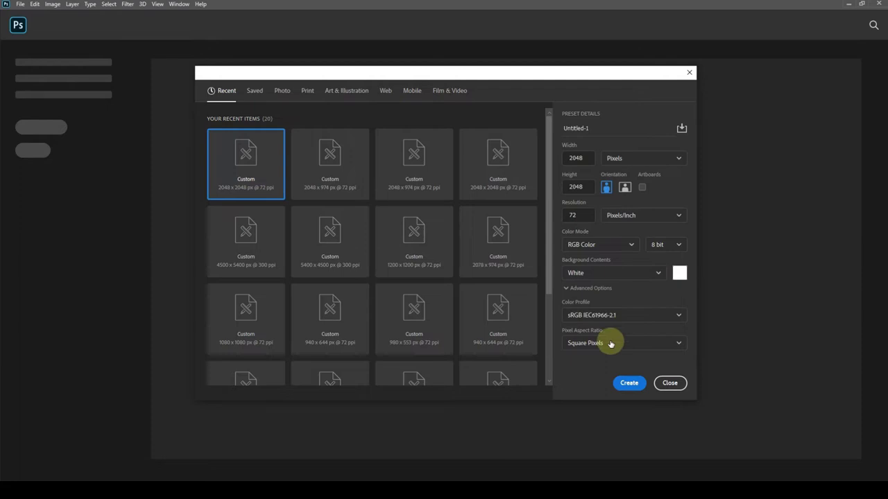
left_click(629, 386)
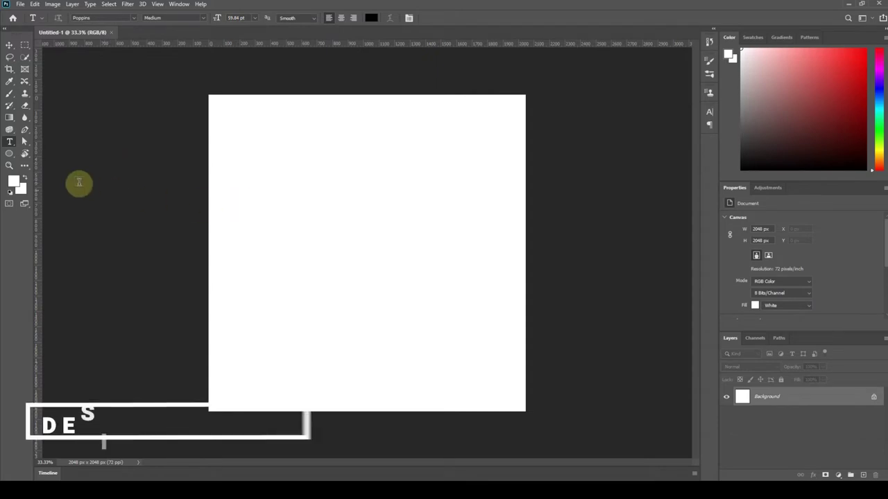
- Set the foreground colour to the pale pinkish grey ede7ec
left_click(14, 182)
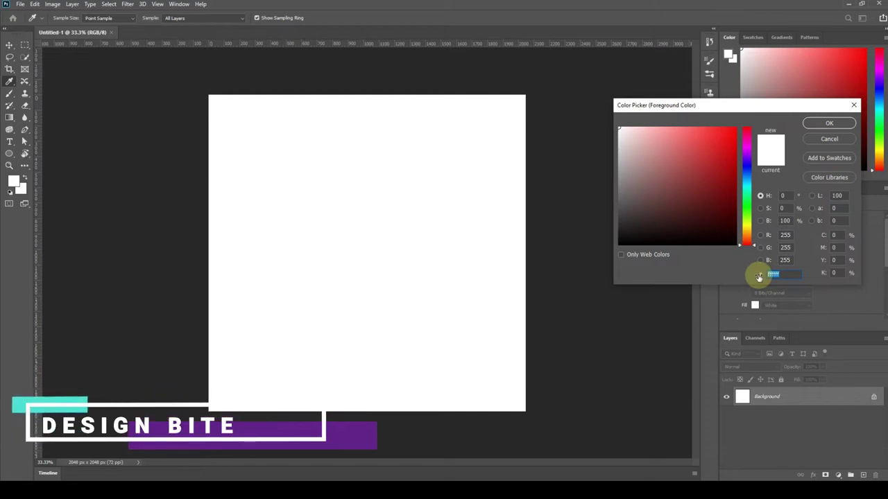
type("e")
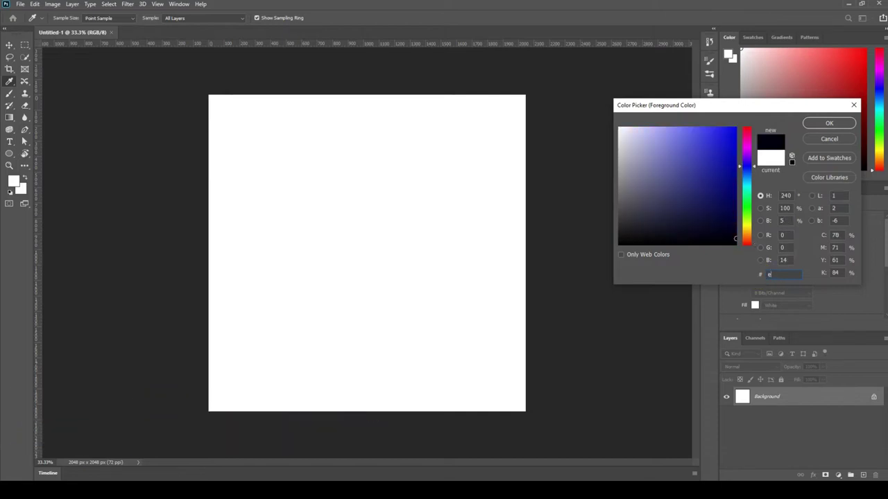
type("de")
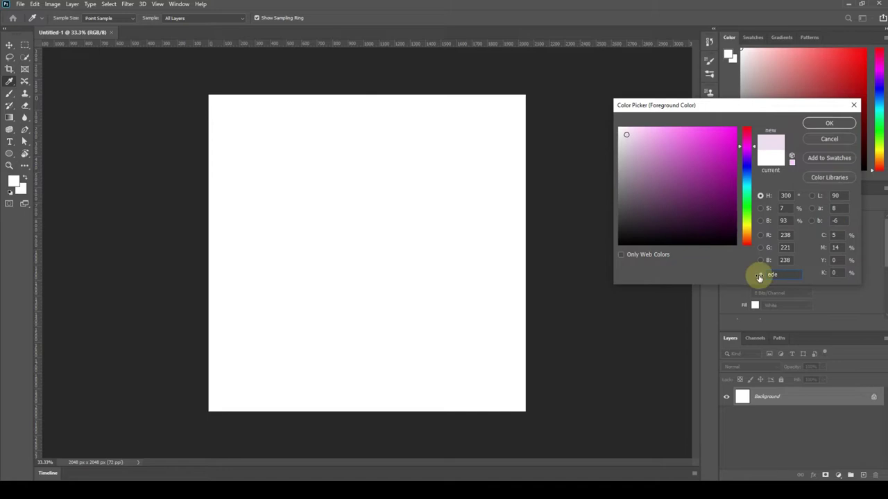
type("7ec")
left_click(829, 123)
key("t")
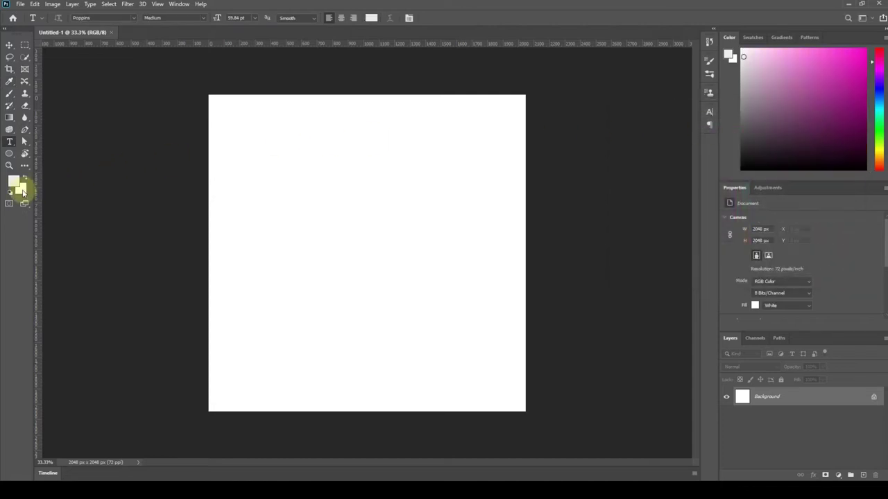
- Set the background colour to the very light pink fcf3fe
left_click(23, 191)
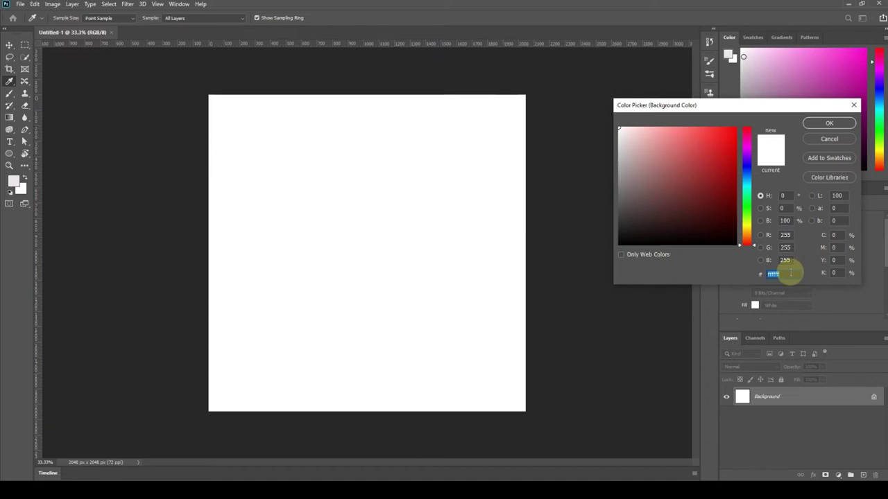
type("fc")
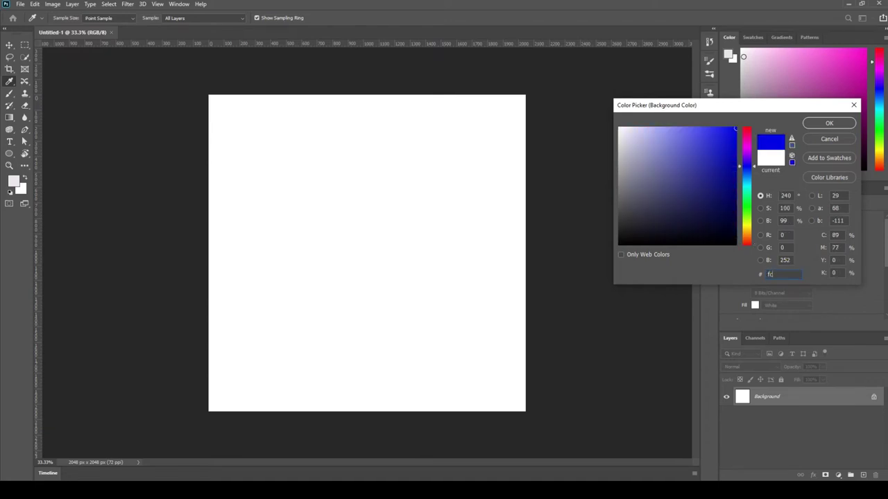
type("f3")
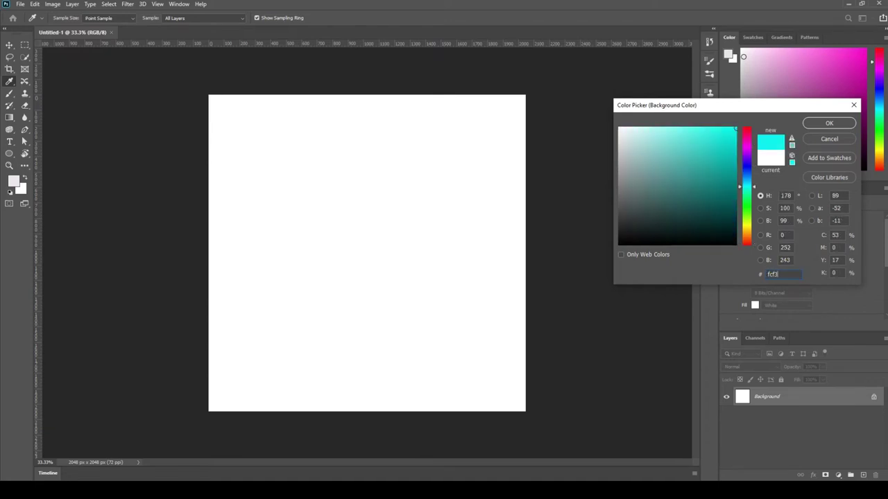
type("fe")
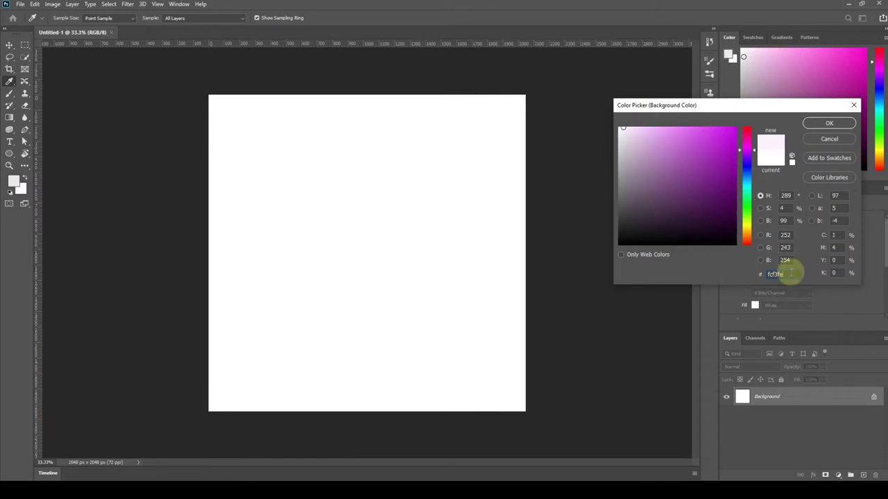
left_click(830, 123)
key("t")
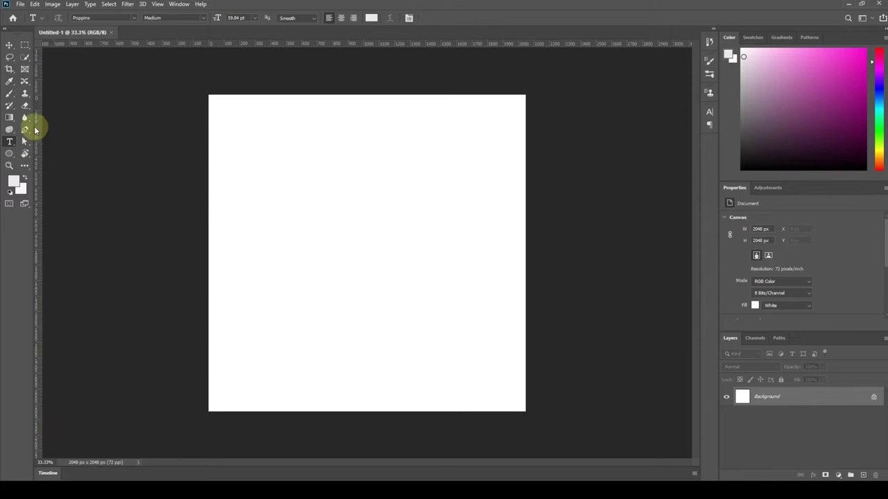
- Fill the top area, down to about 1464 px, with pale pinkish grey on a new Layer 1
left_click(26, 46)
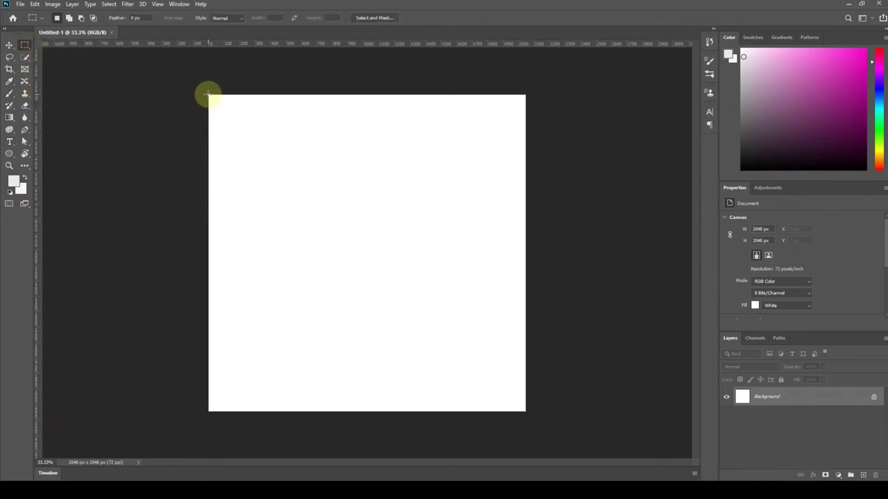
left_click_drag(208, 94, 448, 245)
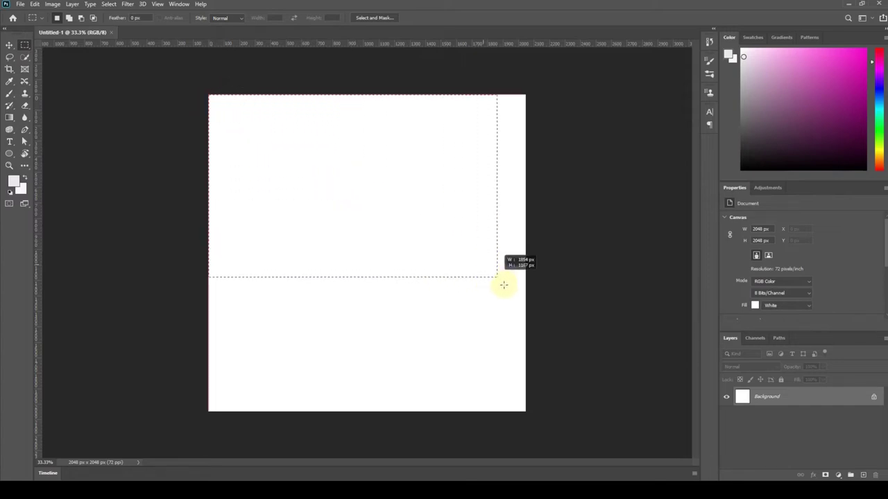
left_click_drag(448, 245, 525, 320)
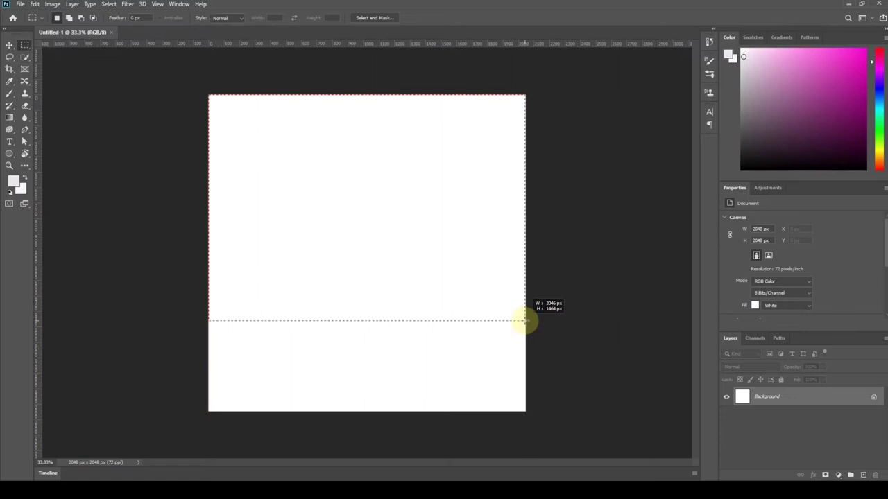
left_click_drag(525, 320, 525, 320)
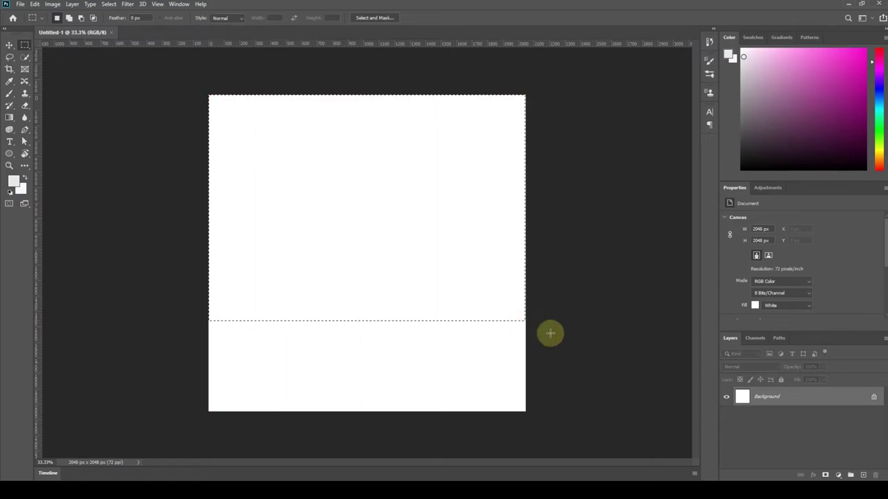
left_click(862, 475)
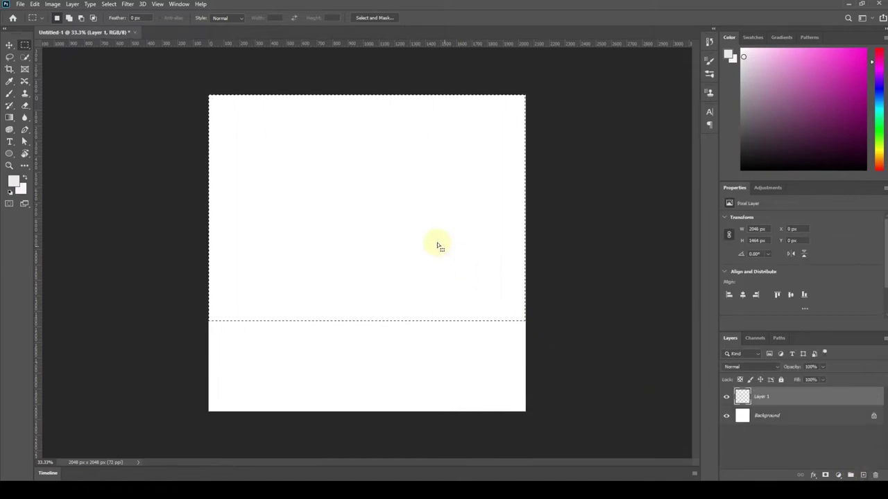
key("alt+BackSpace")
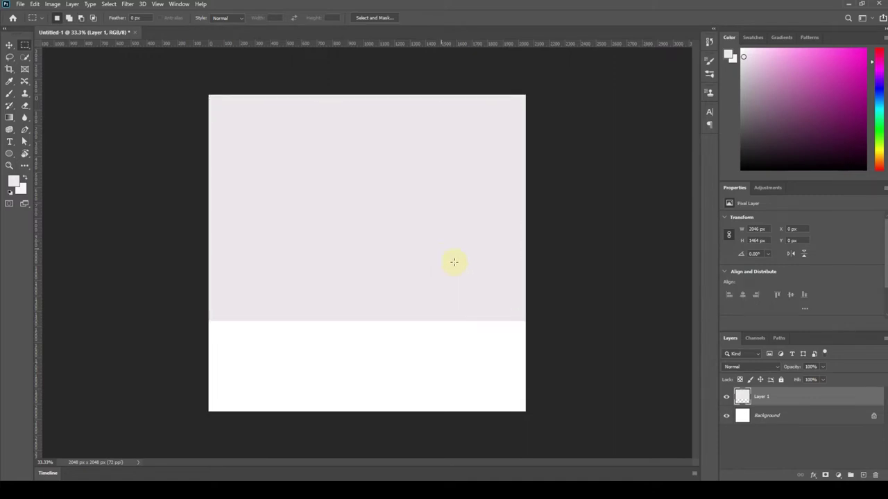
- Fill the bottom strip of the canvas with light pink on a new Layer 2
left_click(863, 475)
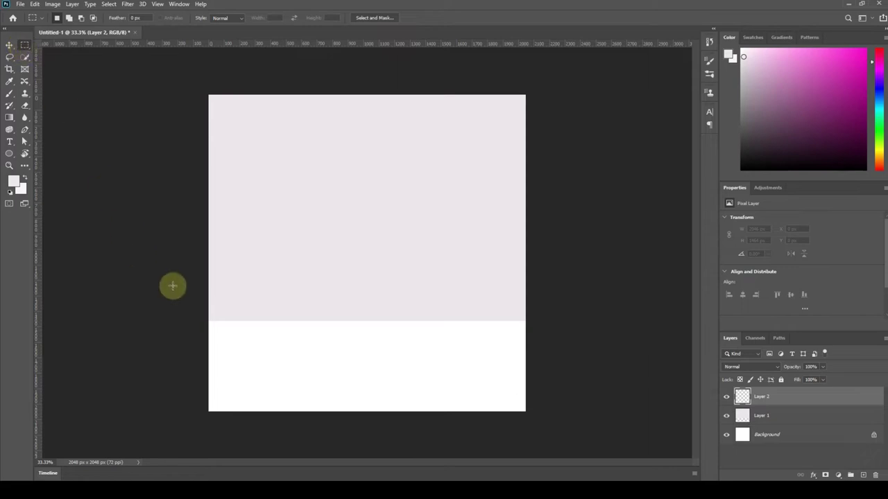
left_click_drag(208, 321, 527, 442)
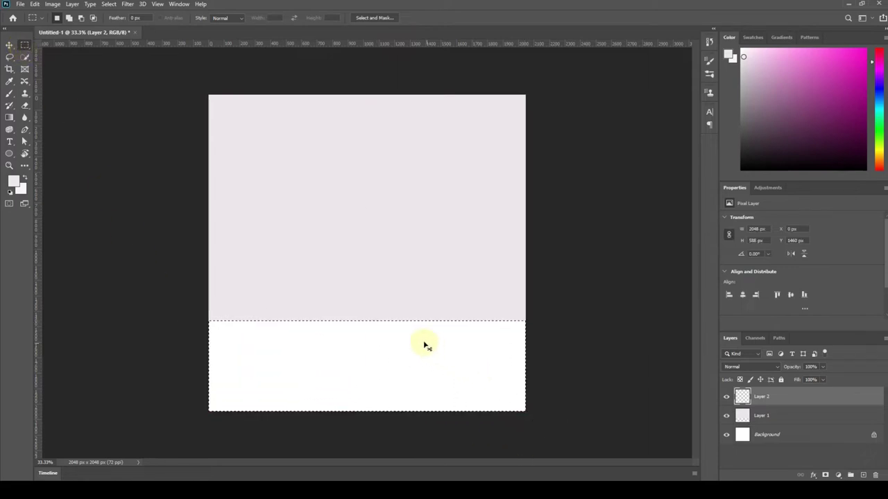
key("alt+BackSpace")
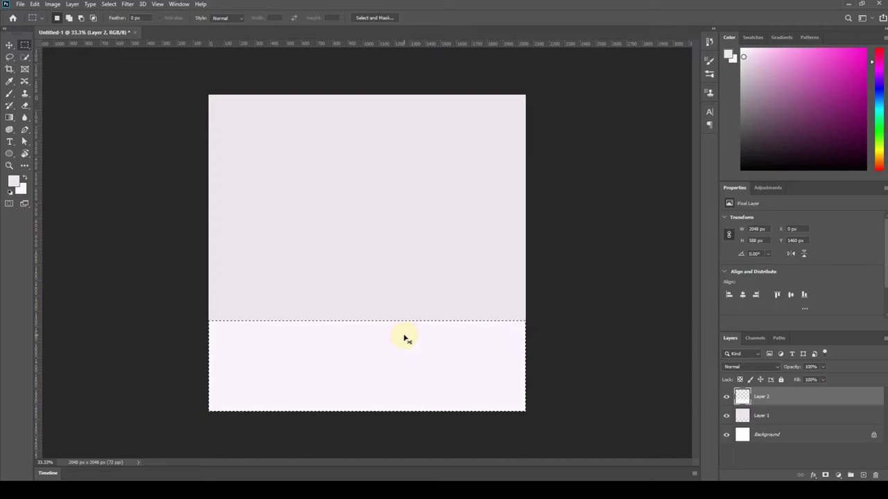
left_click(786, 412, "shift")
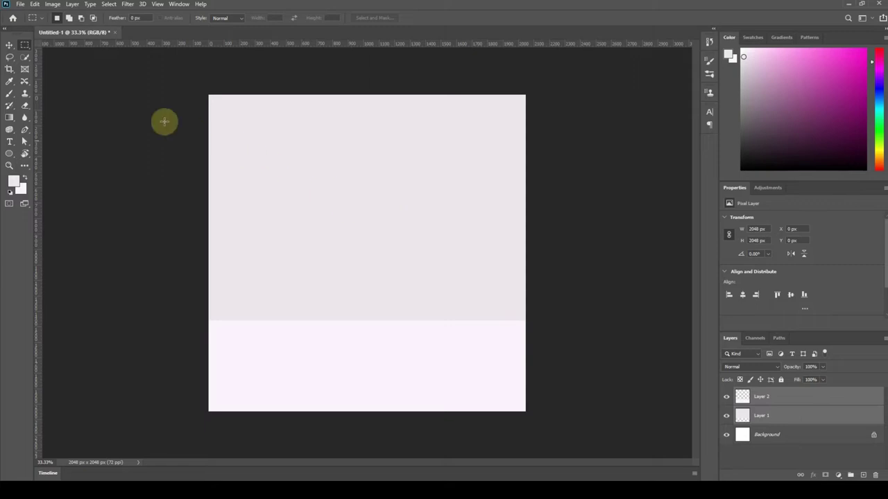
left_click(9, 45)
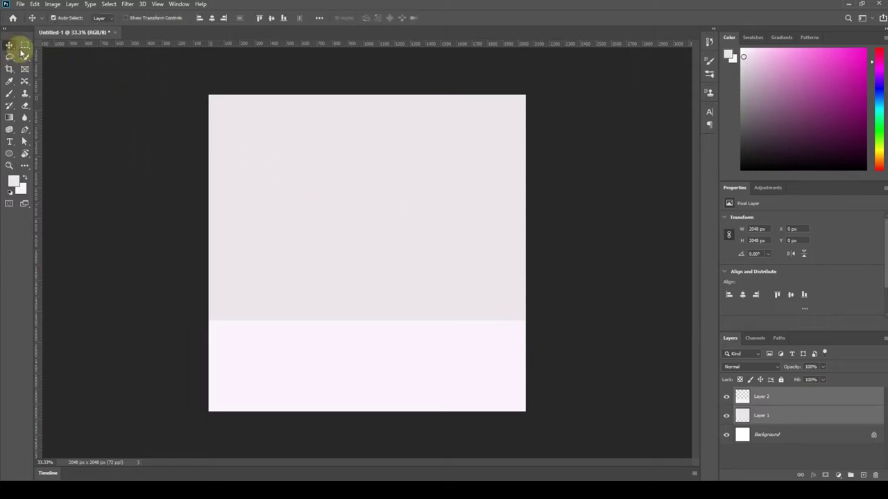
left_click(552, 327)
- Open the Untitled-54 bottle image from the New folder on the Desktop
left_click(19, 4)
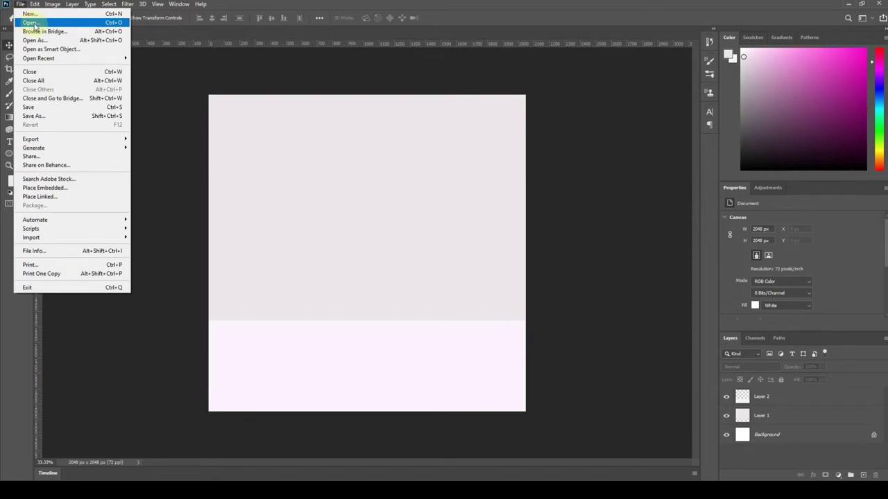
left_click(28, 24)
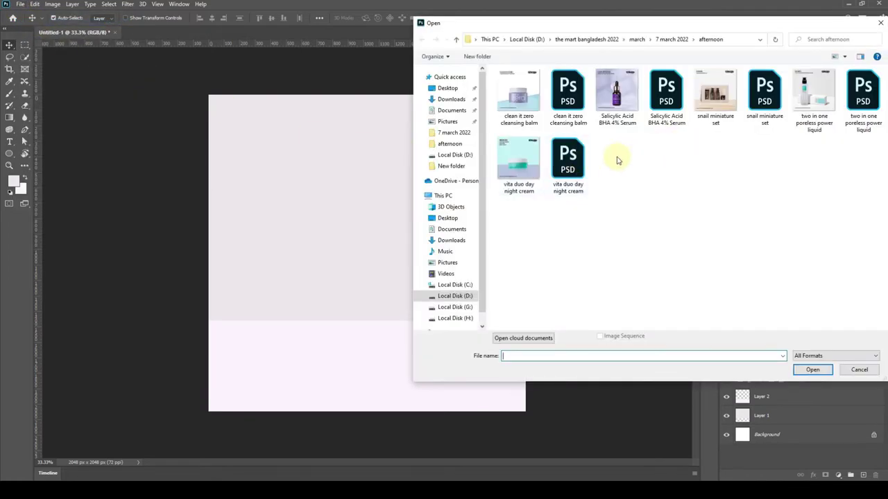
left_click(447, 88)
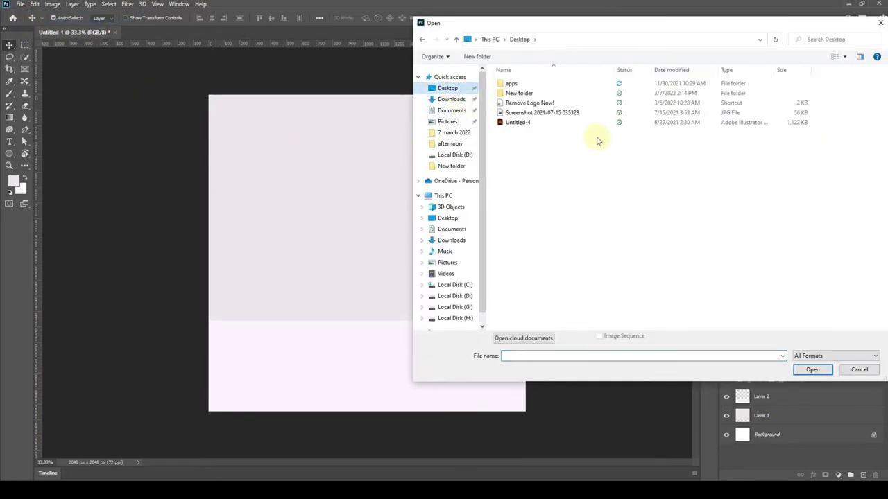
double_click(557, 93)
left_click(859, 96)
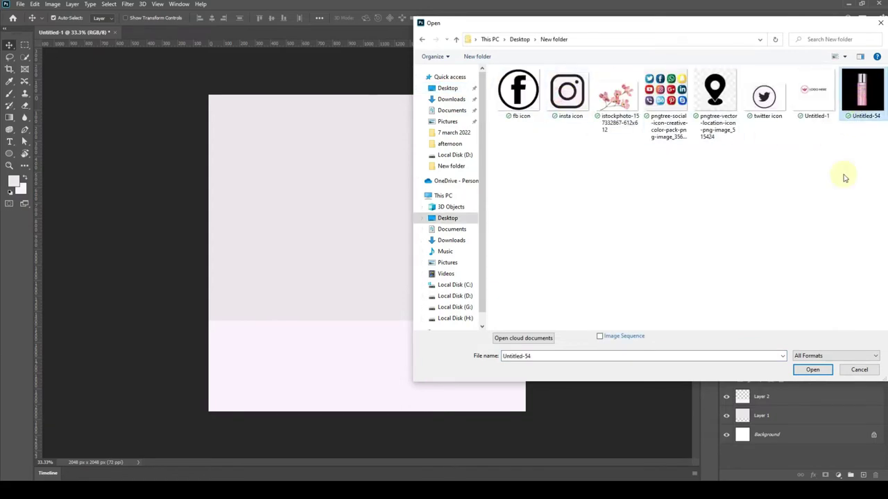
left_click(812, 369)
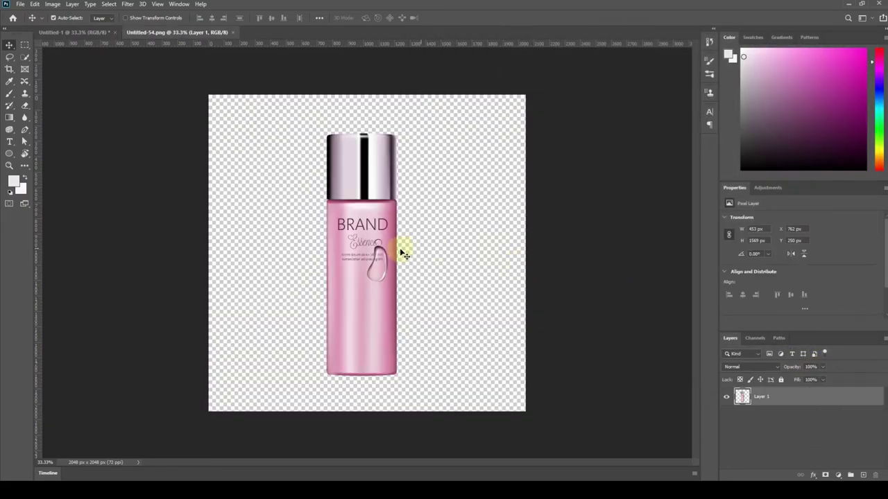
- Place the bottle in Untitled-1 as Layer 3, scaled to 85.48% and shifted left, then duplicate it
left_click_drag(363, 241, 375, 281)
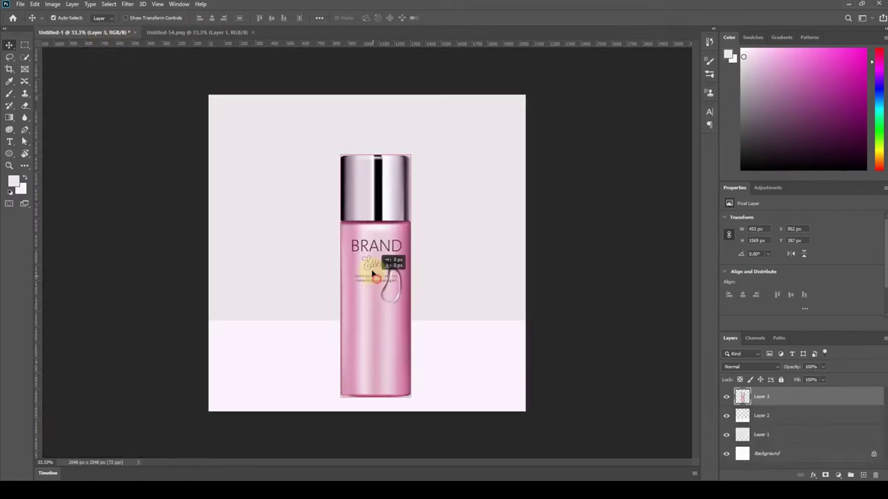
left_click_drag(376, 281, 371, 262)
key("ctrl+t")
left_click_drag(366, 131, 366, 162)
mouse_move(369, 200)
left_mouse_down()
mouse_move(358, 211)
mouse_move(361, 201)
mouse_move(337, 203)
left_mouse_up()
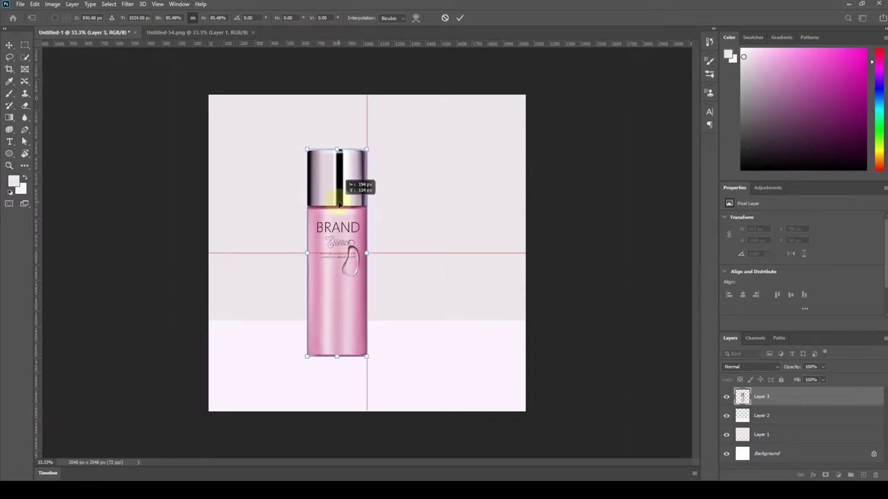
left_click_drag(339, 203, 338, 203)
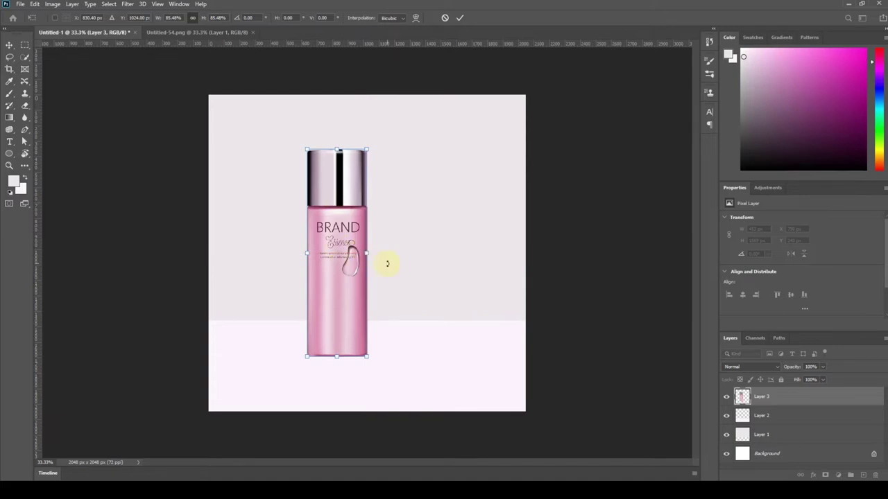
key("Return")
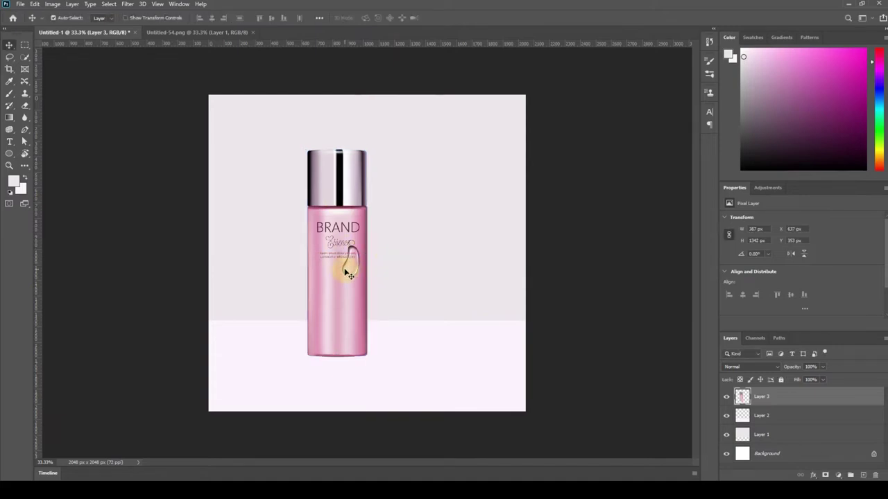
key("ctrl+j")
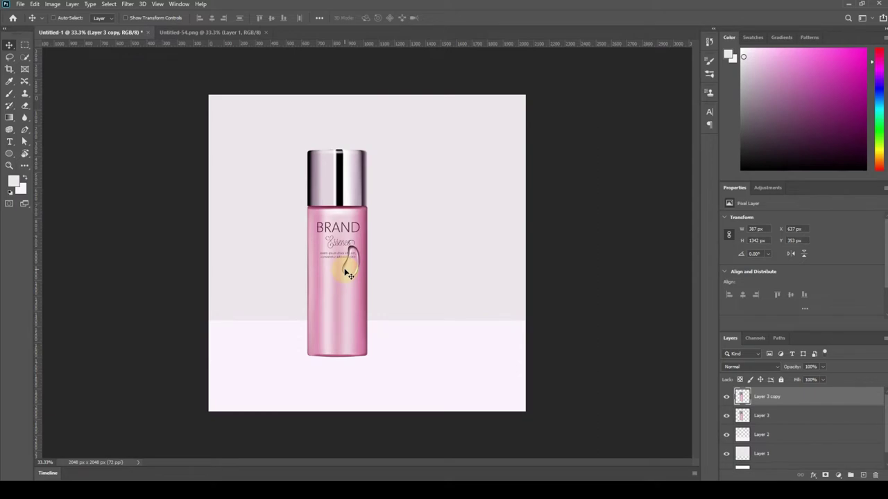
- Flip the Layer 3 copy vertically beneath the bottle and add a layer mask to it
key("ctrl+t")
right_click(342, 246)
left_click(367, 410)
left_click_drag(357, 199, 346, 383)
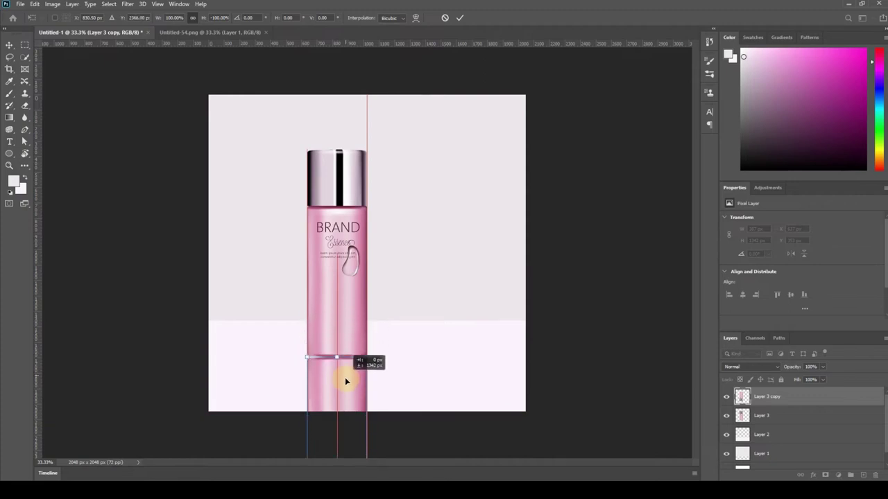
key("Return")
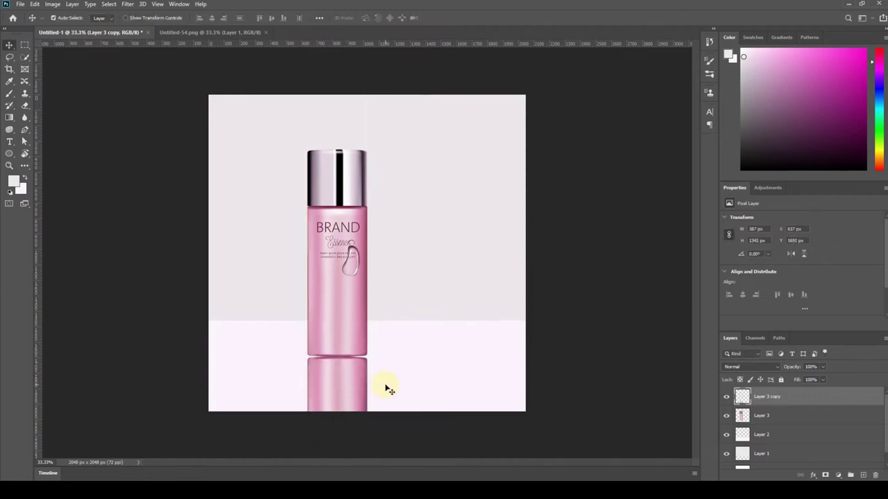
left_click(824, 475)
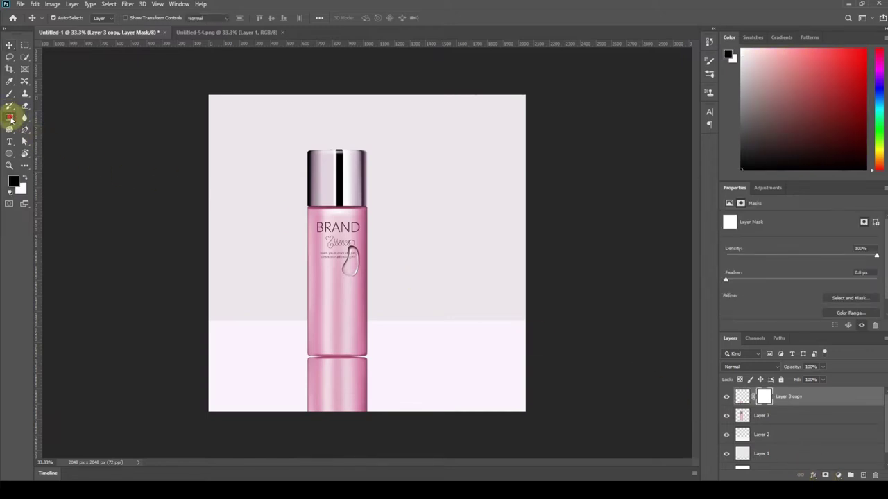
- Select the Gradient tool with the black-to-white Basics preset
left_click(10, 119)
left_click(86, 17)
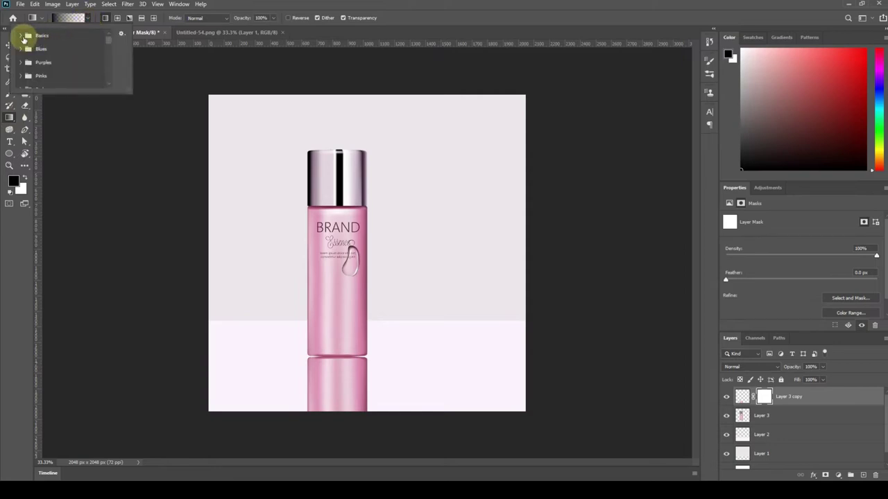
left_click(23, 36)
left_click(45, 50)
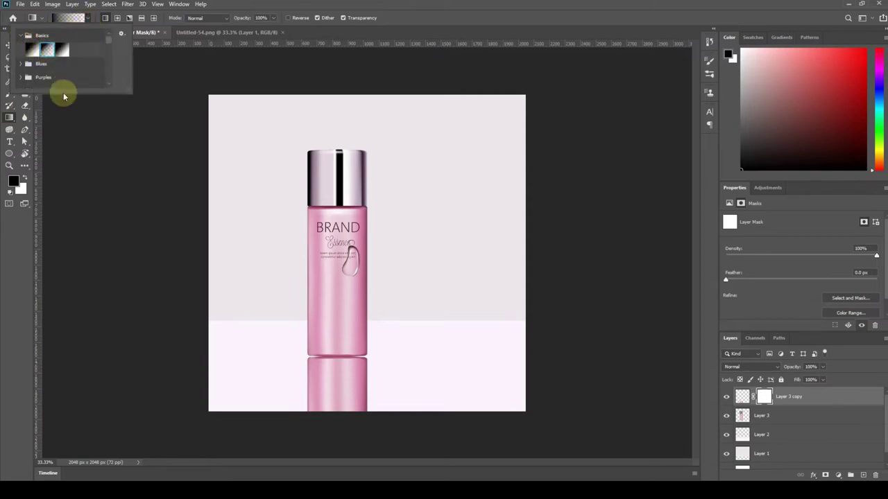
left_click(170, 195)
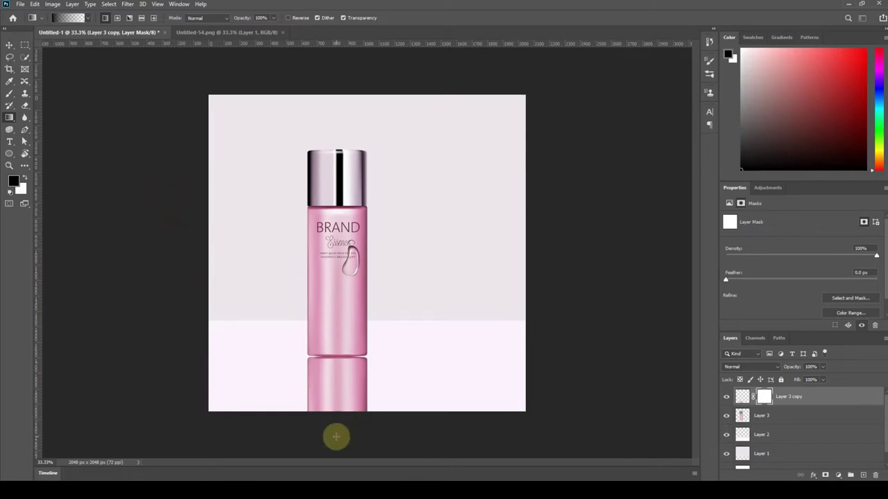
- Fade the reflection downward with a gradient on its mask and set its opacity to 30%
left_click_drag(336, 436, 338, 421)
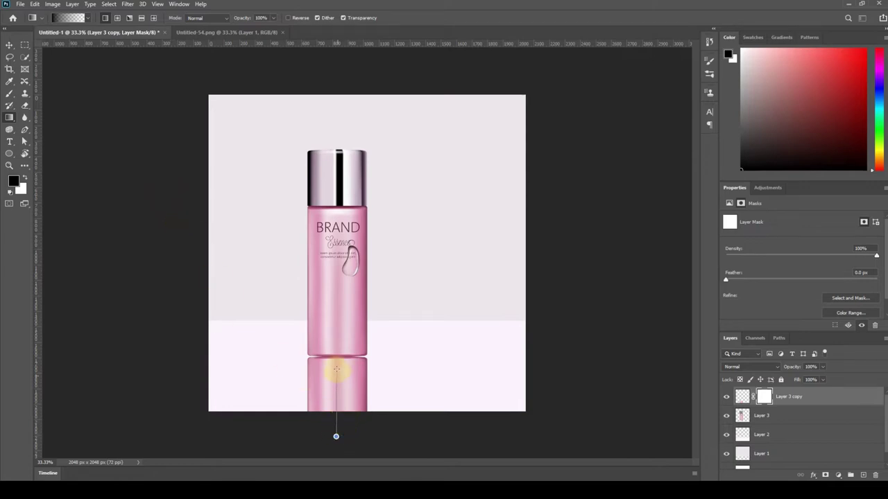
left_click_drag(336, 367, 336, 367)
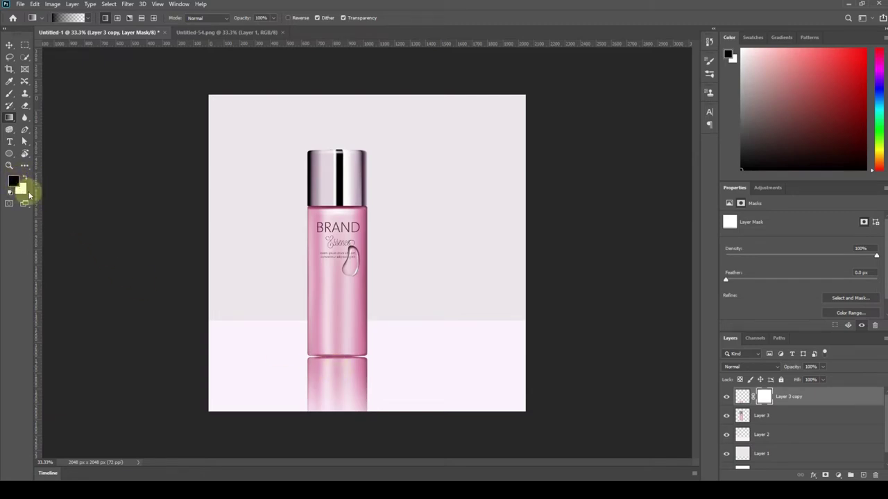
left_click_drag(337, 435, 337, 368)
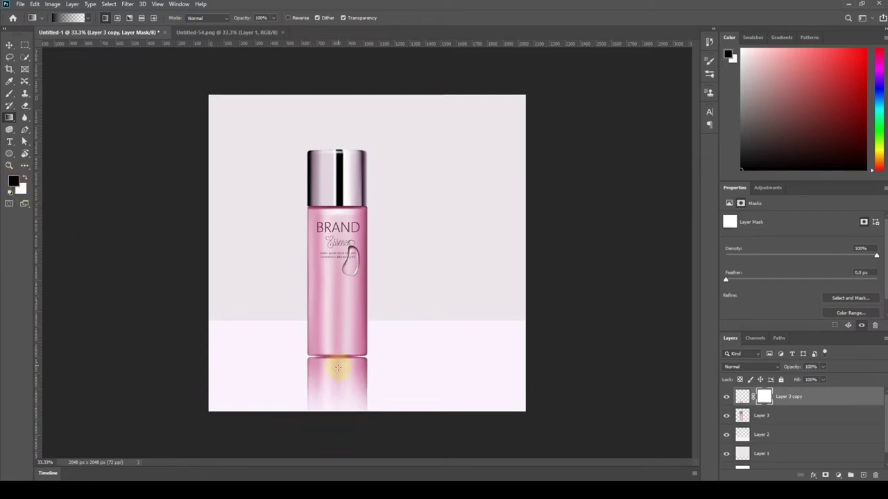
left_click_drag(789, 367, 772, 368)
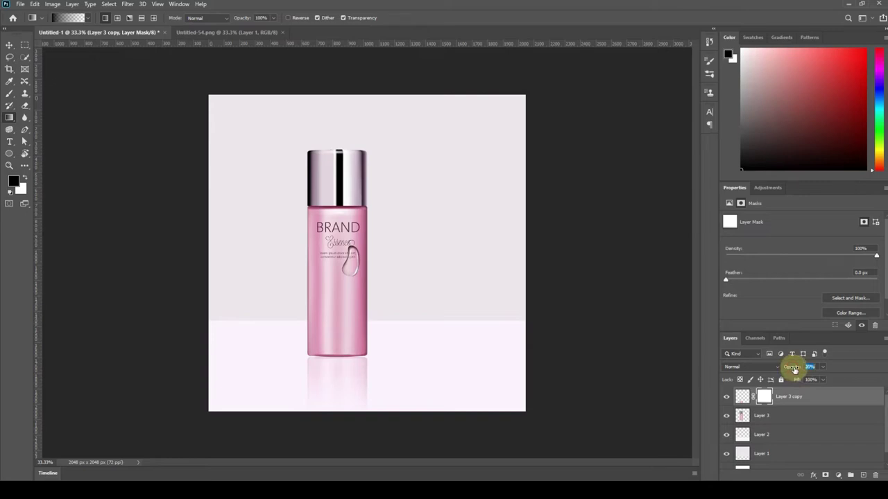
left_click_drag(296, 421, 316, 385)
left_click_drag(330, 416, 337, 369)
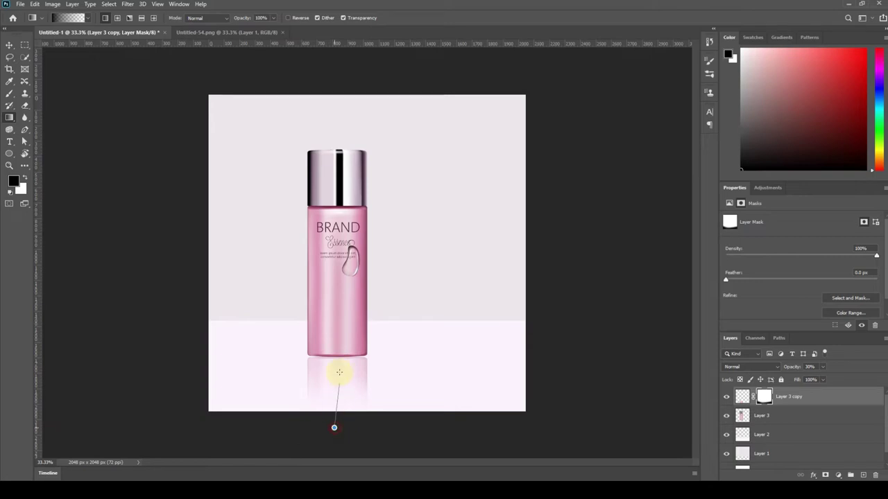
mouse_move(340, 432)
left_mouse_down()
mouse_move(341, 372)
mouse_move(359, 393)
left_mouse_up()
left_click_drag(331, 421, 331, 378)
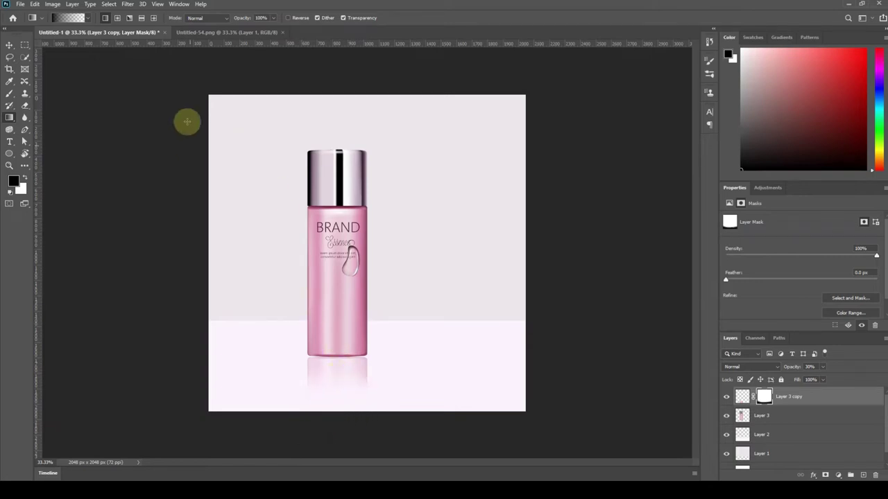
- Open the istockphoto blossom image
left_click(20, 4)
left_click(31, 23)
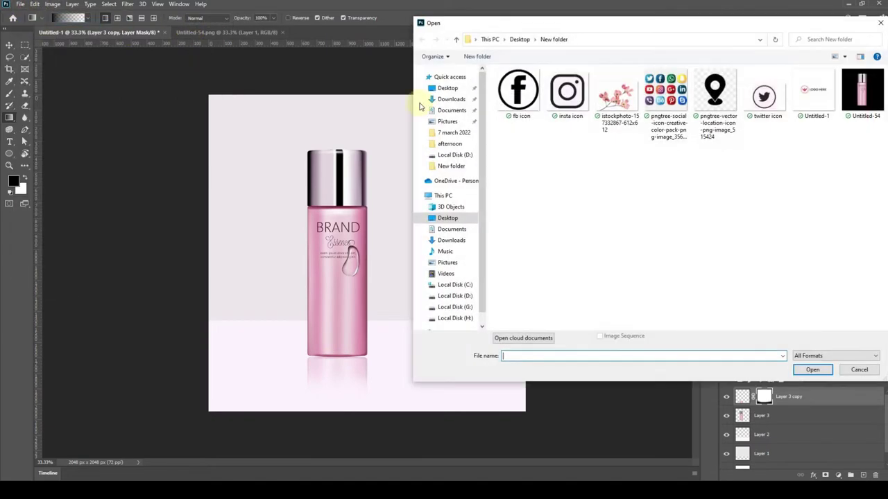
left_click(623, 109)
left_click(812, 371)
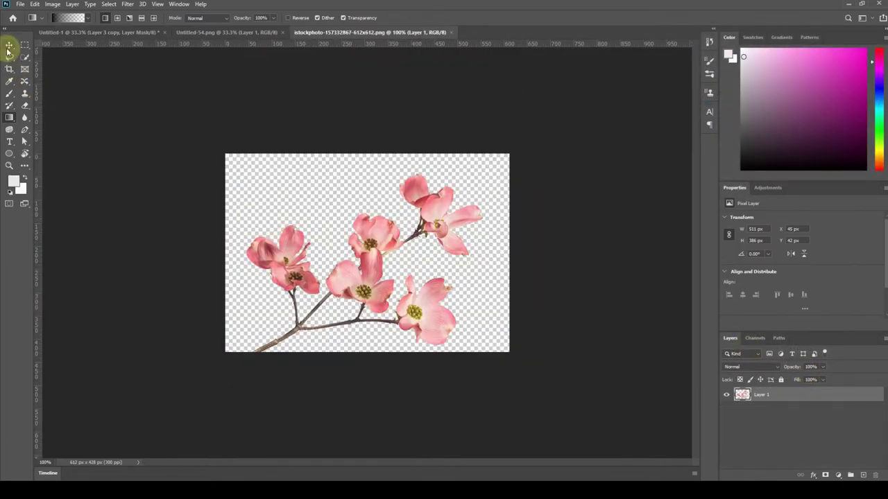
- Move the blossom branch into the poster as Layer 4 at the left and enlarge it
left_click(9, 46)
mouse_move(277, 253)
left_mouse_down()
mouse_move(290, 233)
mouse_move(161, 94)
mouse_move(268, 308)
mouse_move(235, 309)
left_mouse_up()
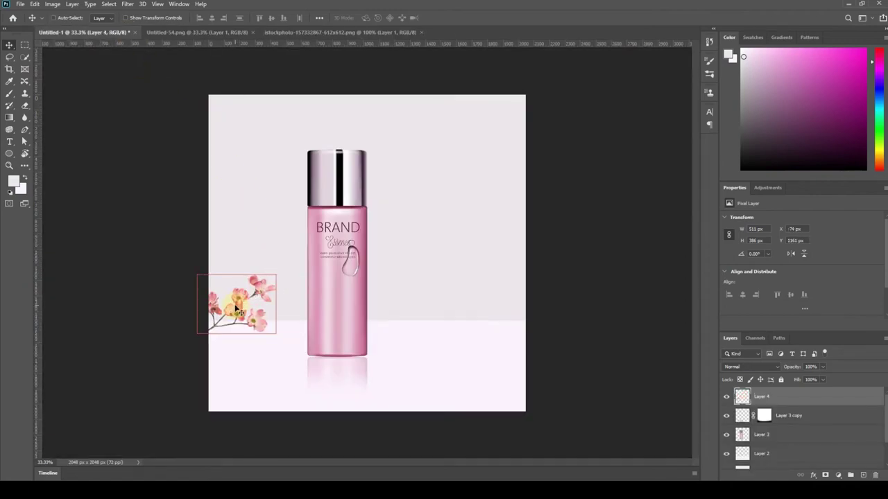
key("ctrl+t")
left_click_drag(275, 274, 308, 258)
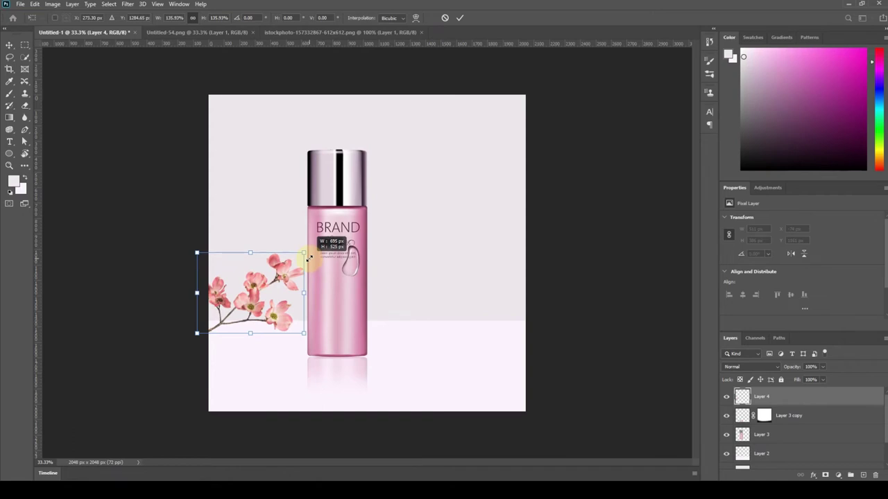
left_click_drag(308, 258, 308, 257)
key("Return")
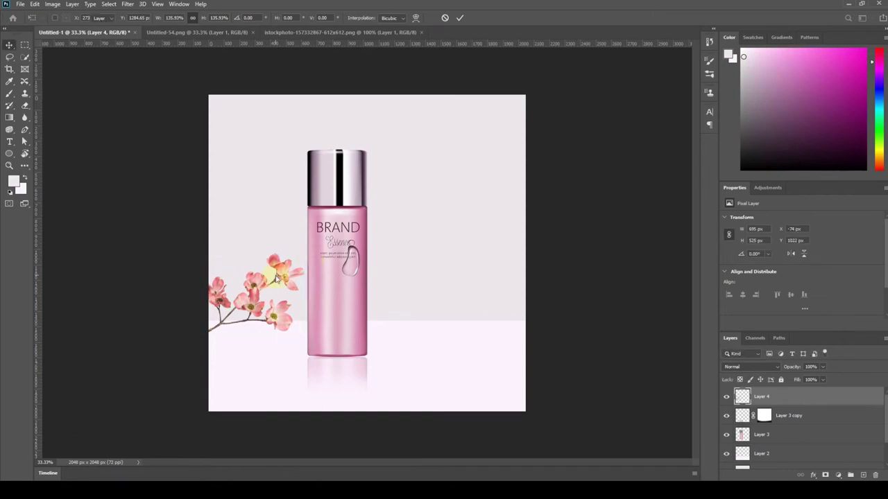
- Close the bottle and blossom source images, nudge the branch up, and duplicate Layer 4
left_click(251, 296)
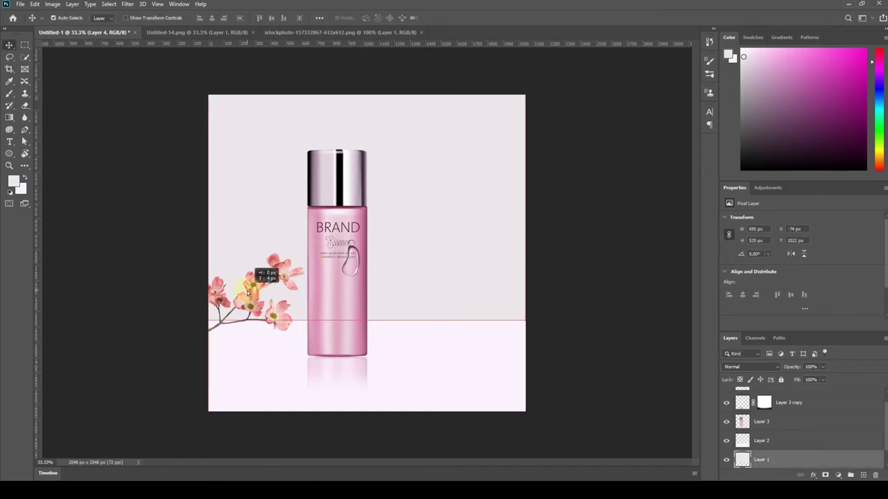
left_click(287, 132)
left_click(253, 32)
left_click(302, 32)
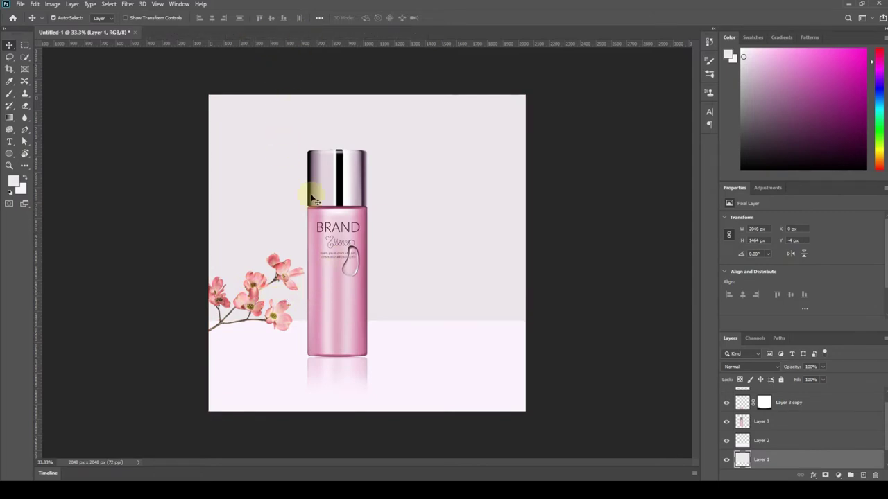
left_click(280, 316)
left_click_drag(280, 314, 274, 308)
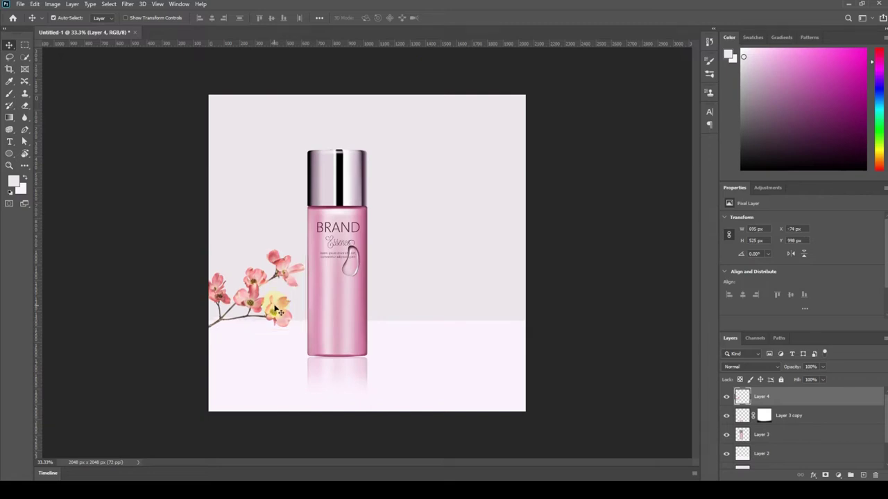
left_click(276, 310, "alt")
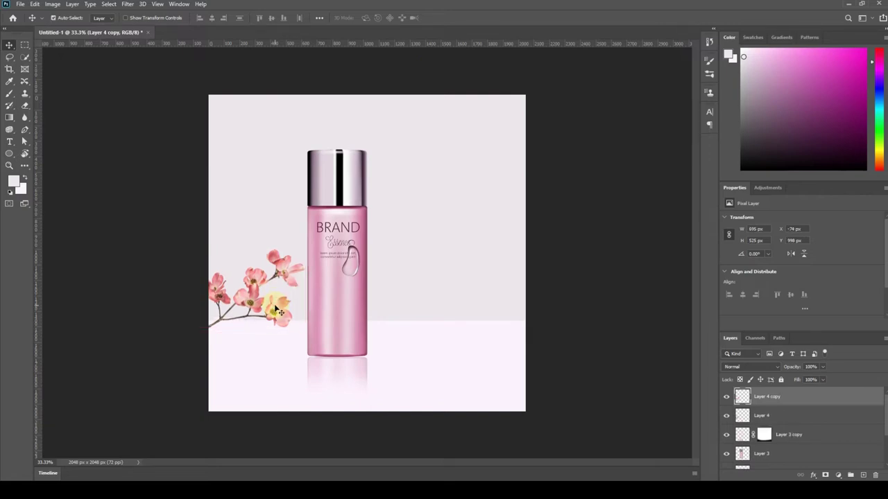
- Flip the Layer 4 copy vertically, place it below the original branch, and tilt it -6.66°
key("ctrl+t")
right_click(276, 309)
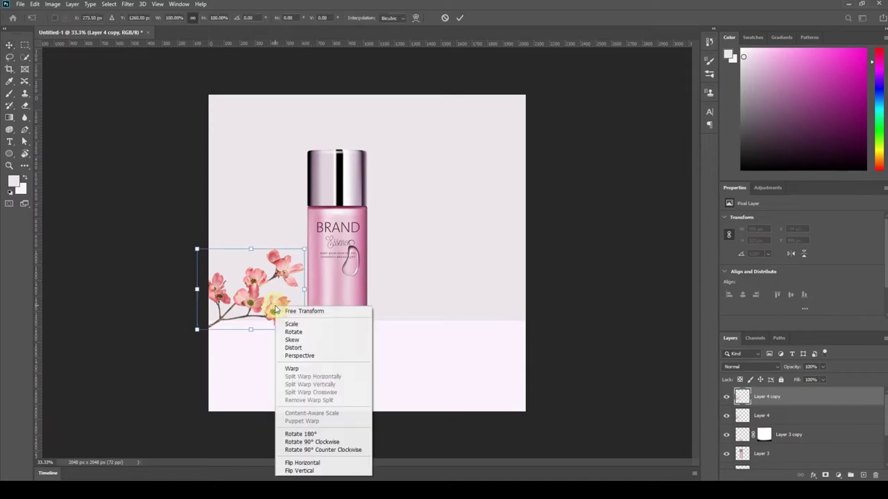
left_click(296, 463)
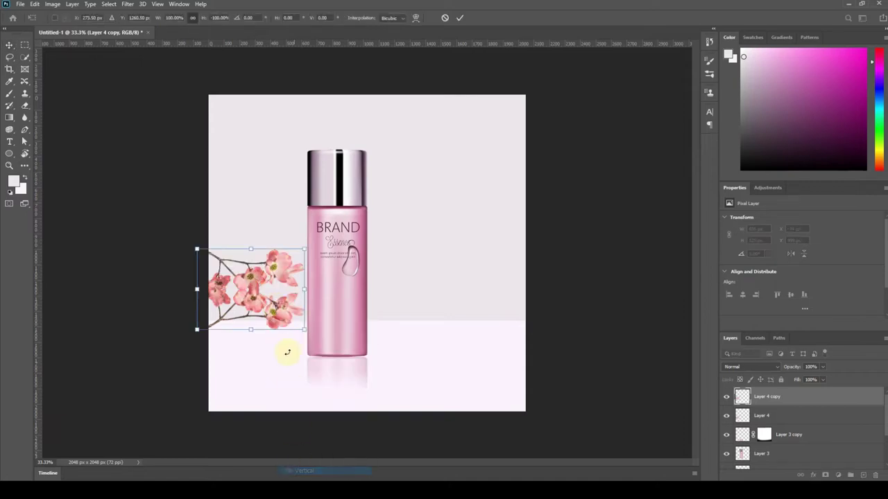
left_click_drag(284, 268, 281, 350)
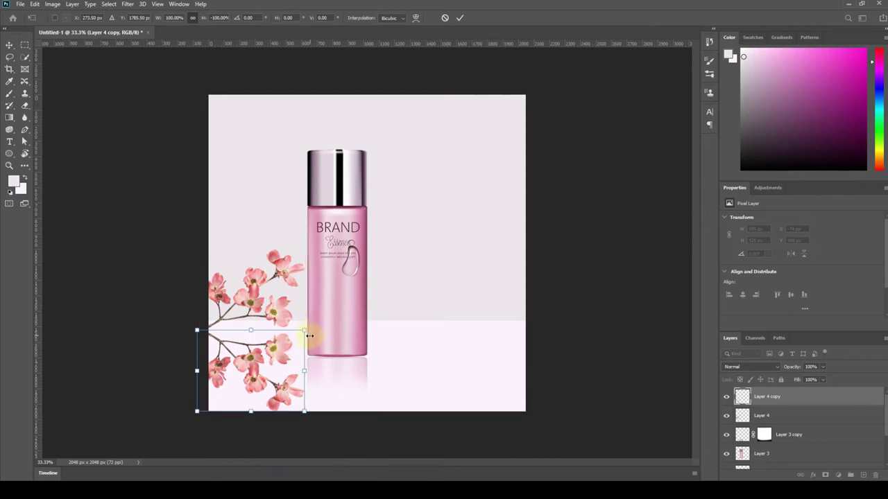
mouse_move(310, 340)
left_mouse_down()
mouse_move(310, 326)
mouse_move(281, 340)
left_mouse_up()
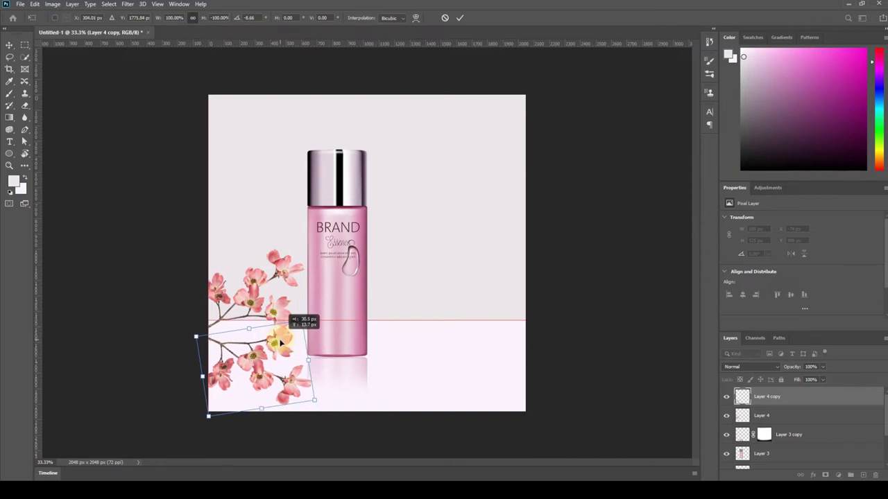
left_click_drag(281, 341, 281, 343)
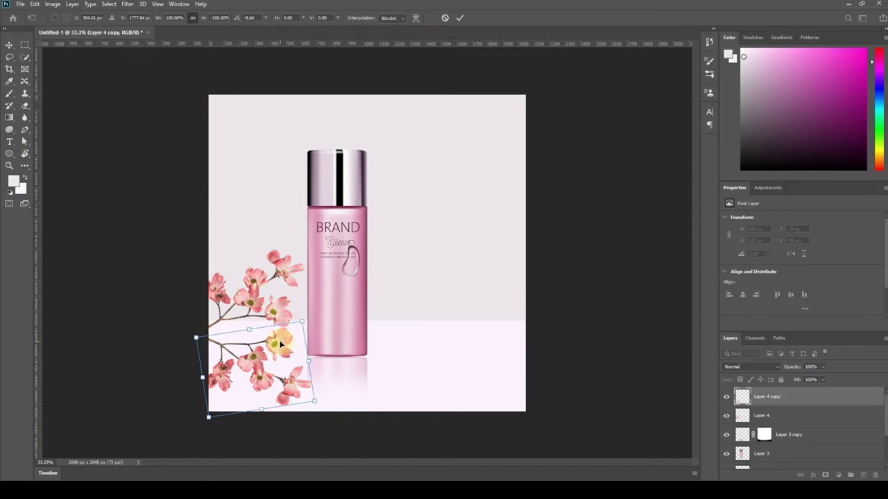
key("Return")
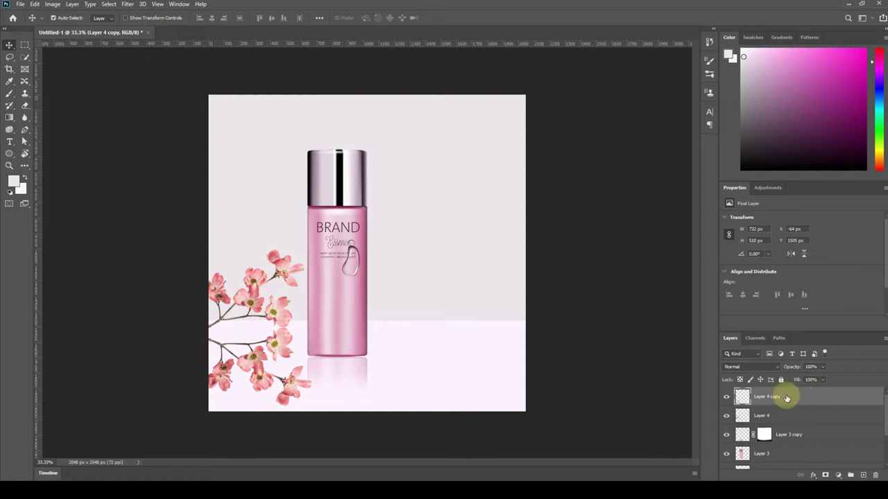
- Mask the flipped blossom copy with a downward black-to-white fade and set its opacity to 33%
left_click(825, 475)
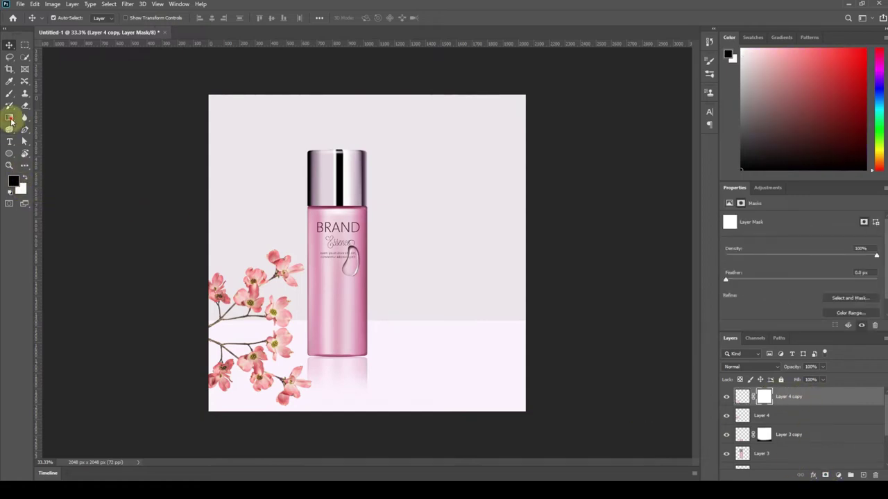
left_click(9, 119)
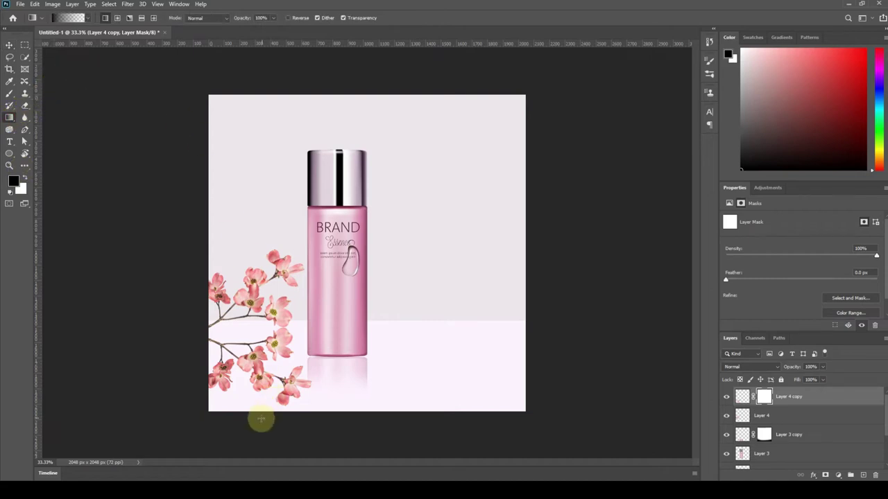
mouse_move(261, 419)
left_mouse_down()
mouse_move(257, 358)
mouse_move(247, 416)
left_mouse_up()
left_click_drag(252, 355, 243, 417)
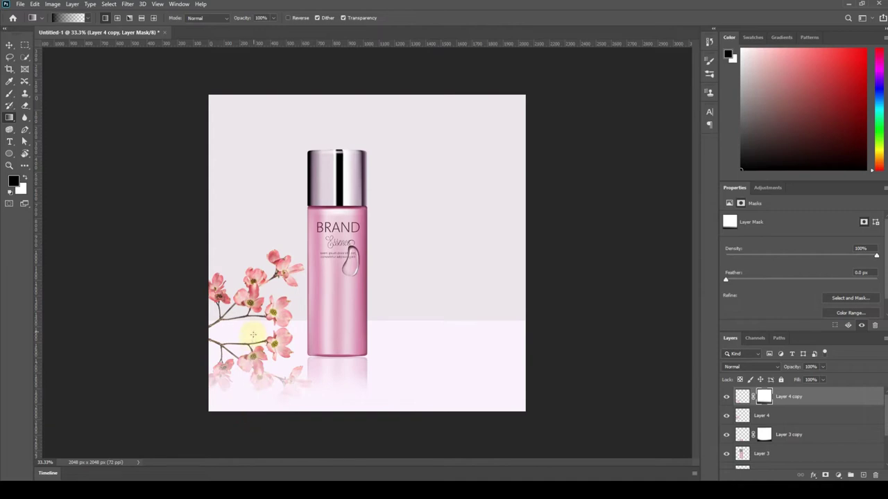
left_click_drag(253, 336, 218, 403)
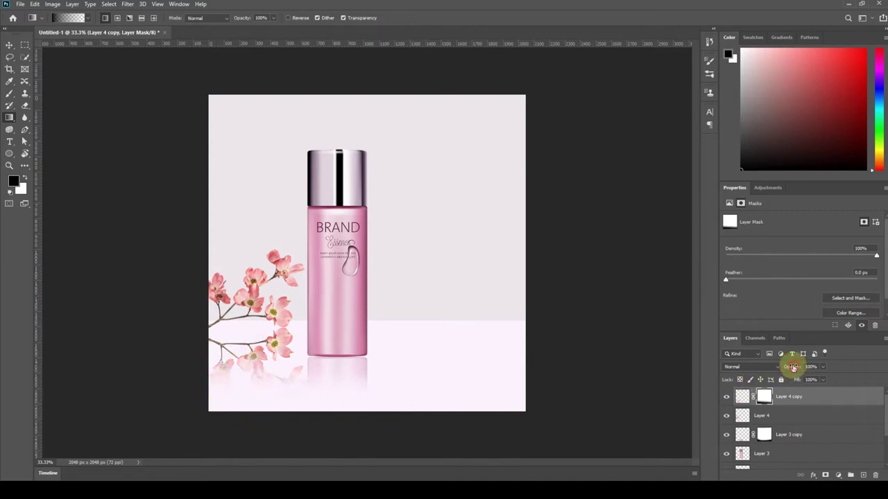
left_click_drag(792, 368, 765, 367)
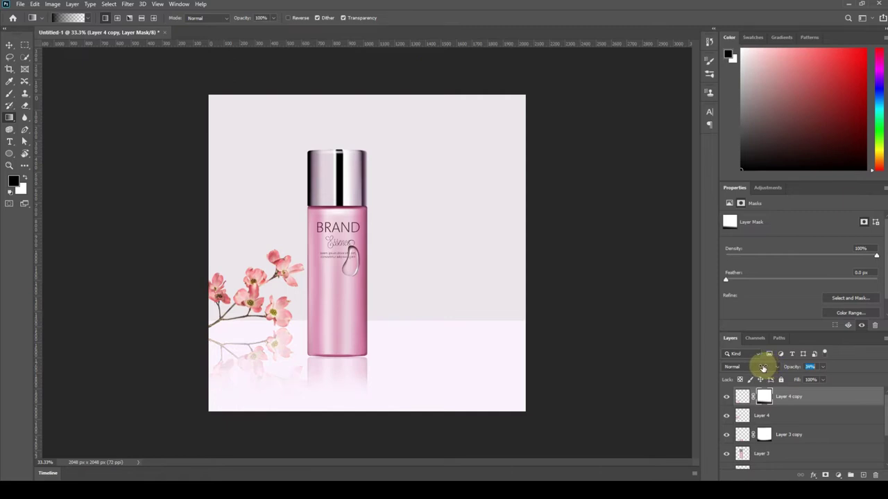
left_click(9, 45)
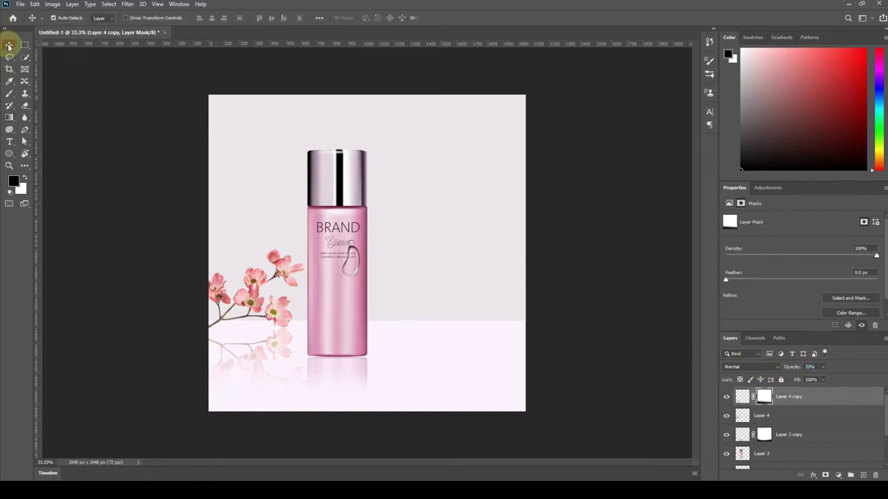
left_click(607, 331)
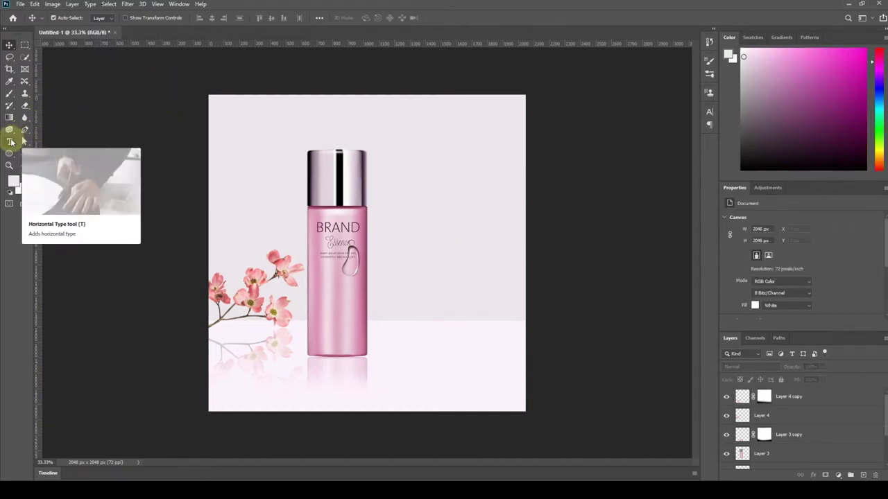
- Start a new text layer, Layer 5, right of the bottle and bring up its colour picker (ede7ec)
left_click(10, 142)
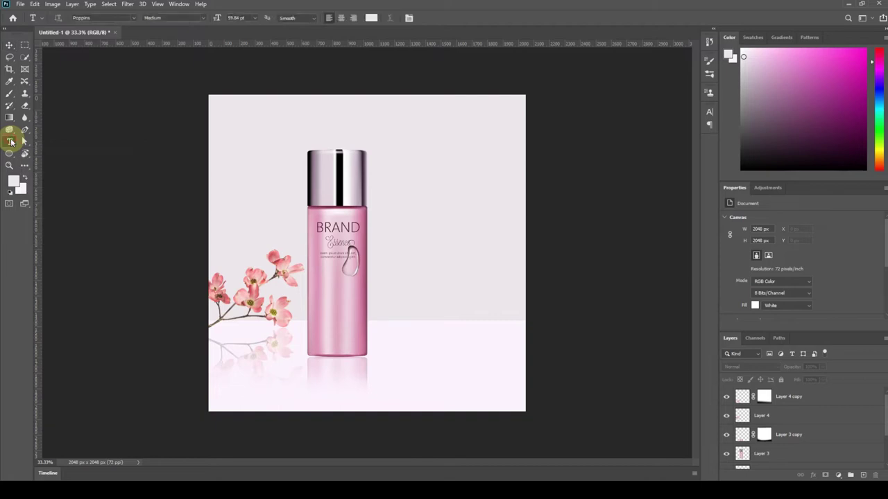
left_click(134, 18)
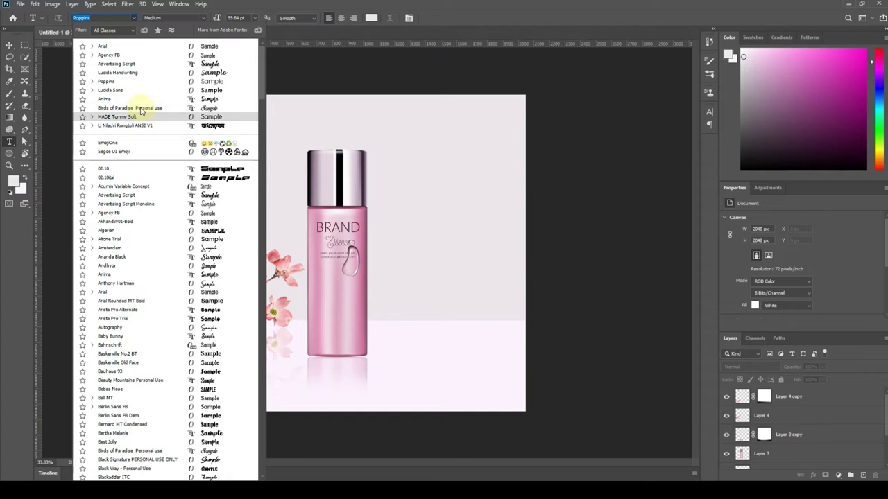
left_click(403, 158)
left_click(371, 17)
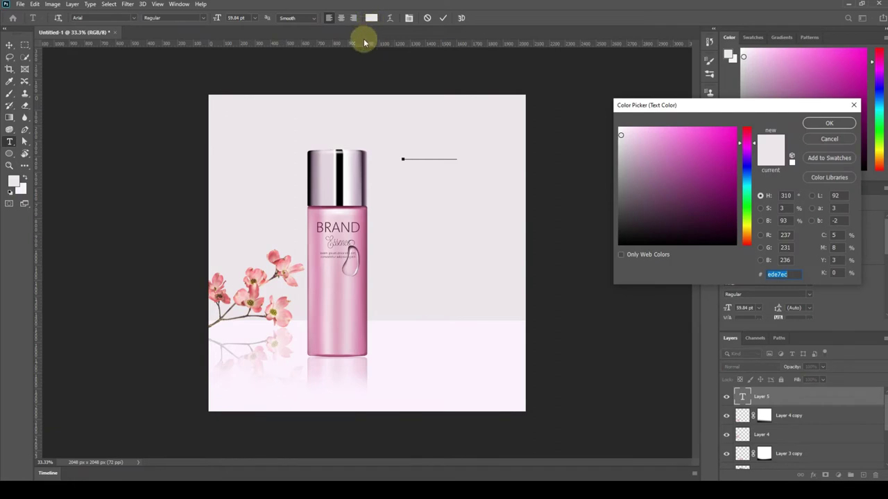
- Set the text colour to a brightened coral red sampled from the blossoms
left_click(254, 285)
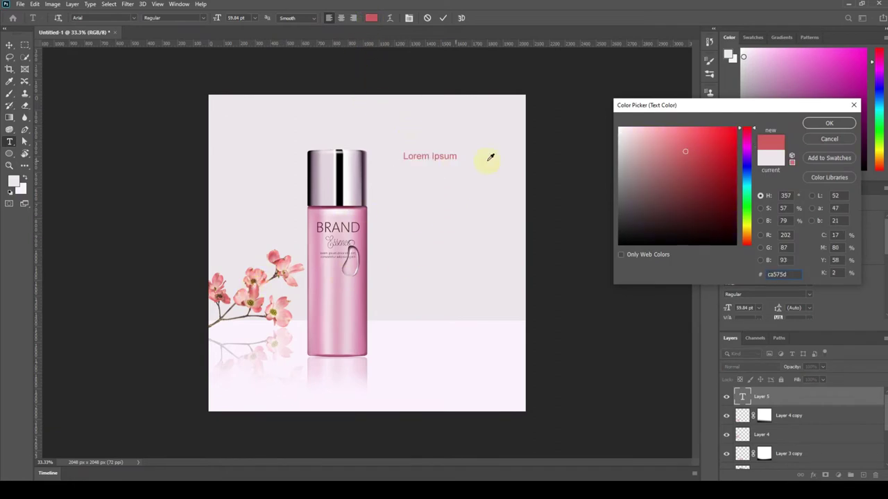
left_click_drag(701, 142, 700, 125)
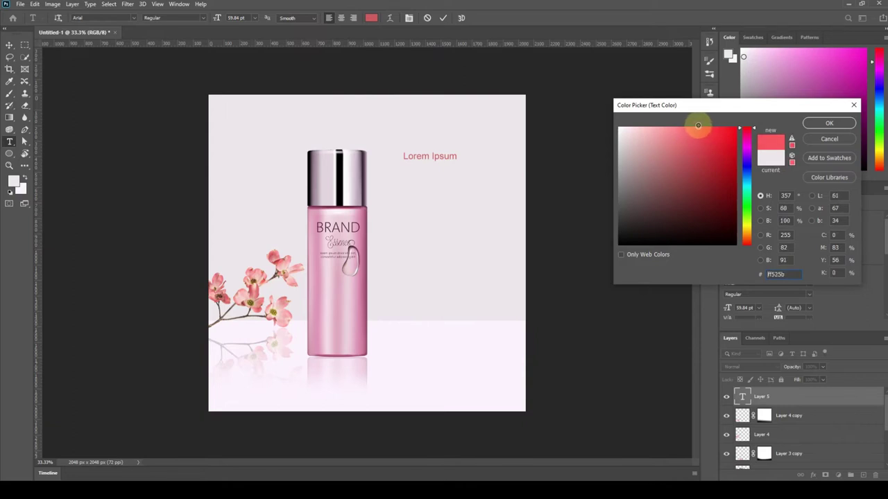
left_click(825, 123)
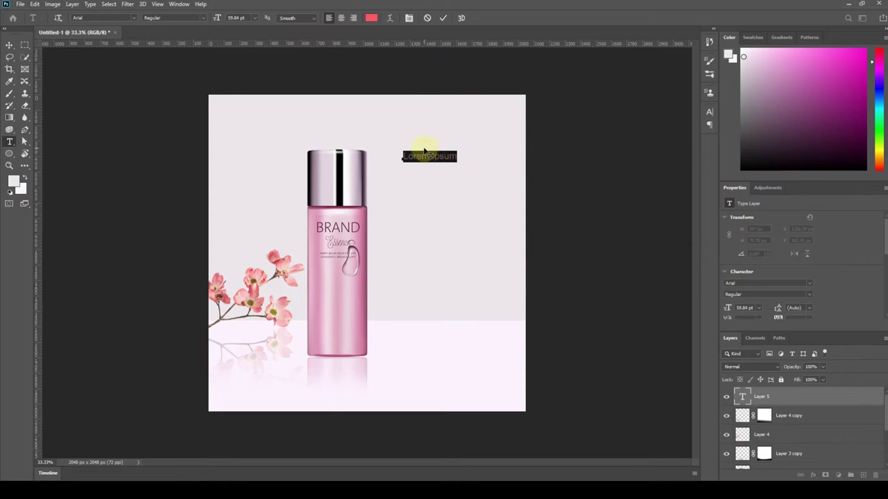
- Type the headline 'DISCOVER THE SECRET OF BEAUTY' and select all of it
type("n")
type("TY")
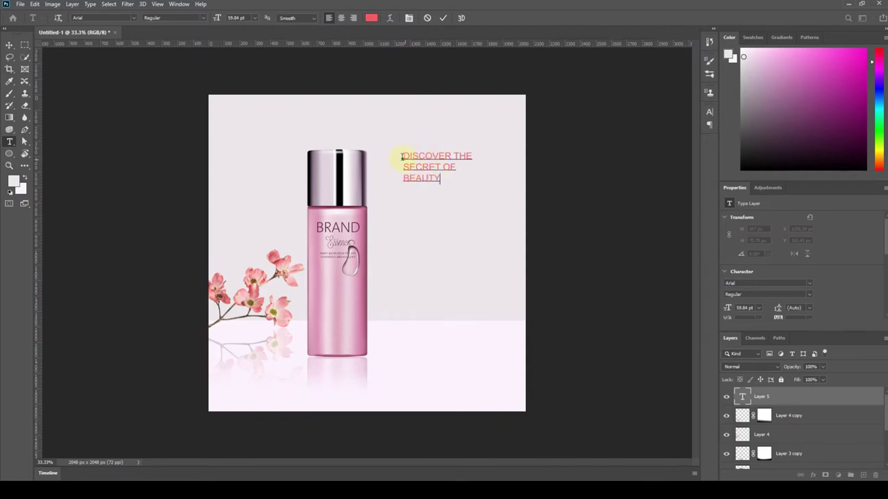
left_click_drag(401, 156, 440, 179)
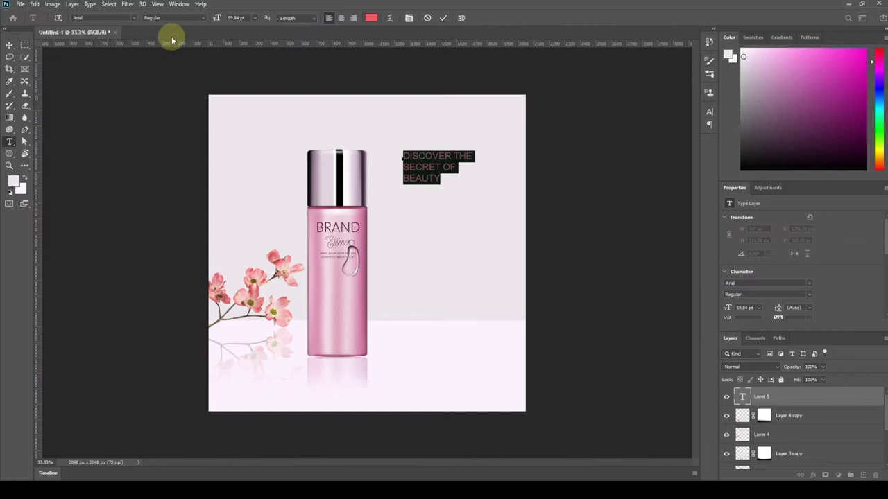
- Set the headline in Baskerville No.2 BT Bold at 96.84 pt, shift it slightly left, and commit
left_click(134, 18)
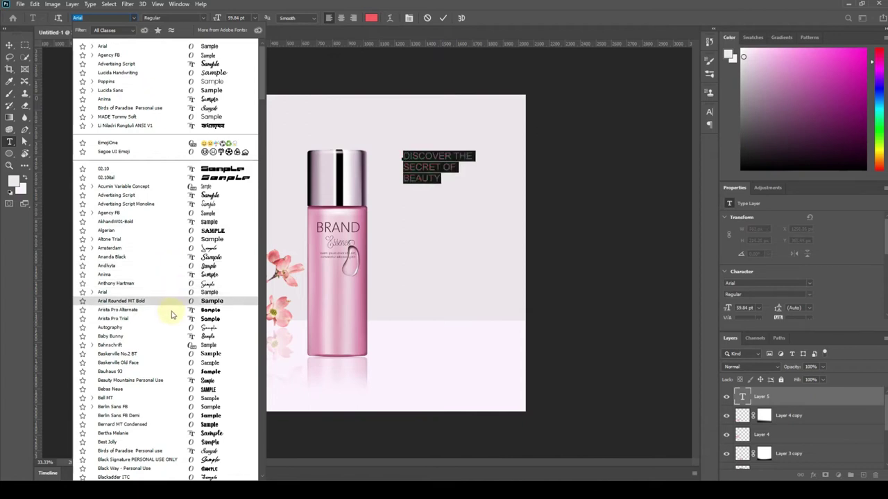
left_click(174, 356)
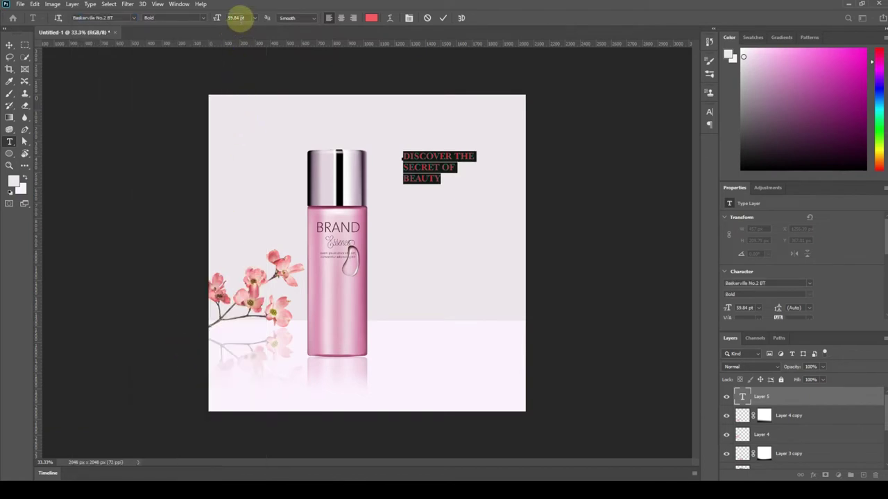
left_click_drag(216, 20, 235, 18)
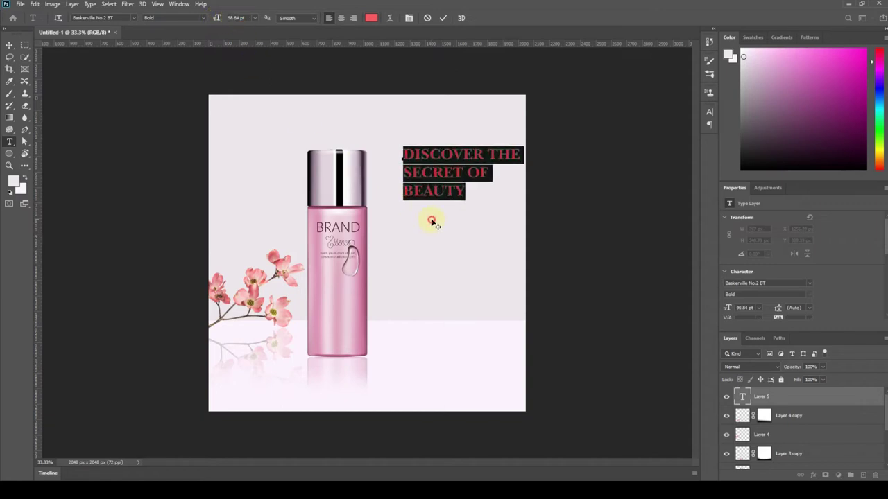
left_click_drag(431, 222, 414, 224)
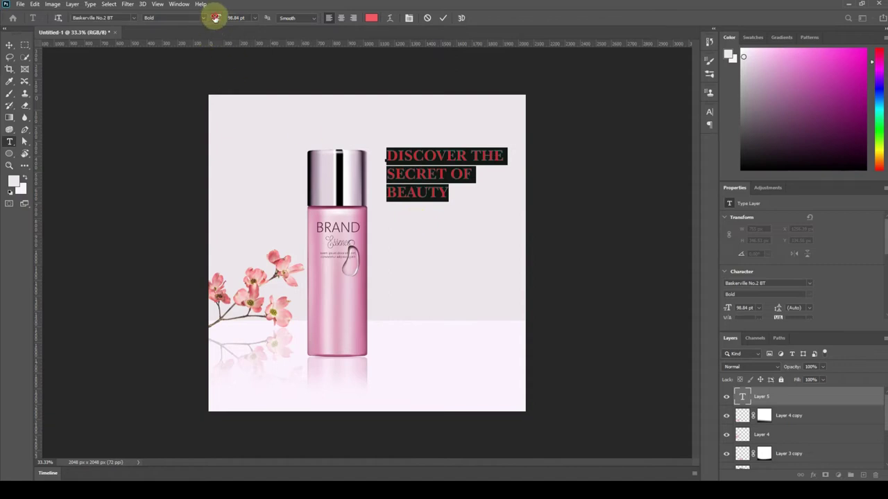
left_click_drag(215, 18, 212, 18)
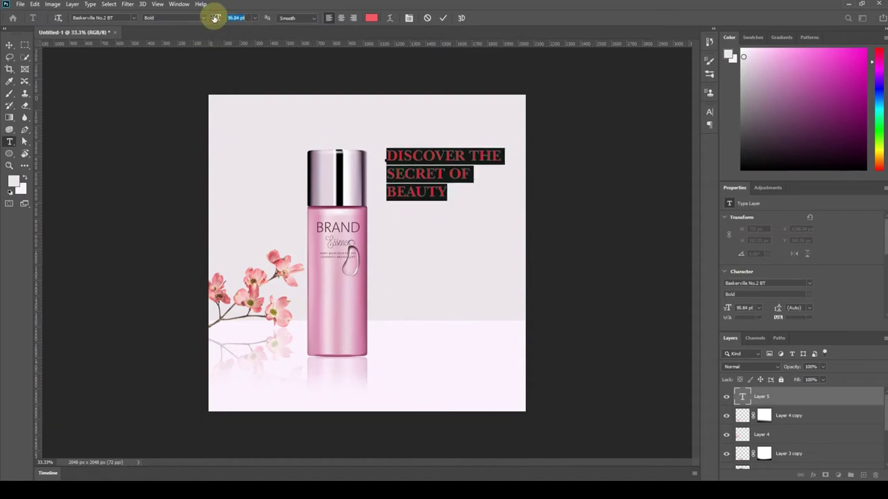
key("ctrl+Return")
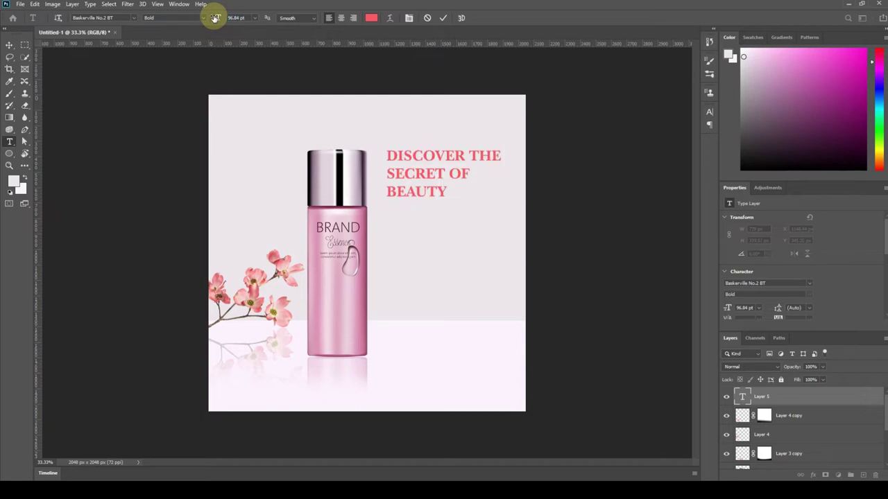
- Make a small corner marquee as a margin gauge and add guides at the canvas's left side
left_click(25, 45)
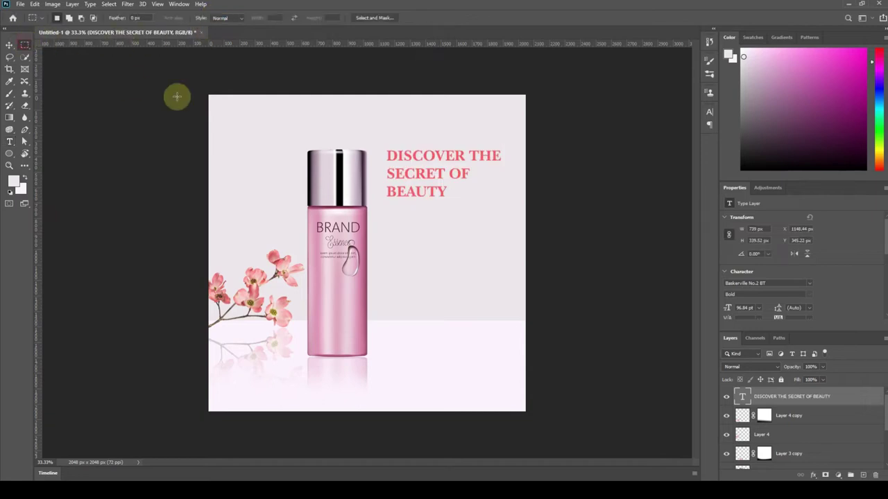
left_click_drag(208, 95, 227, 111)
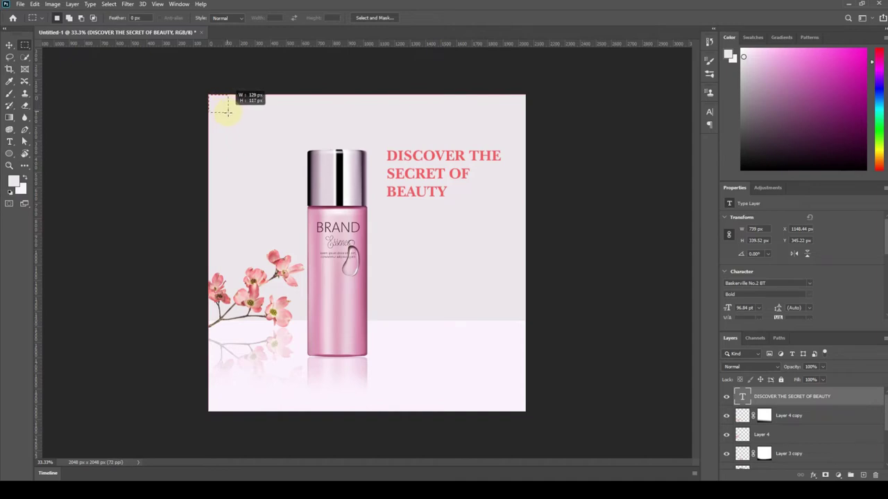
left_click_drag(227, 111, 229, 114)
left_click(229, 115)
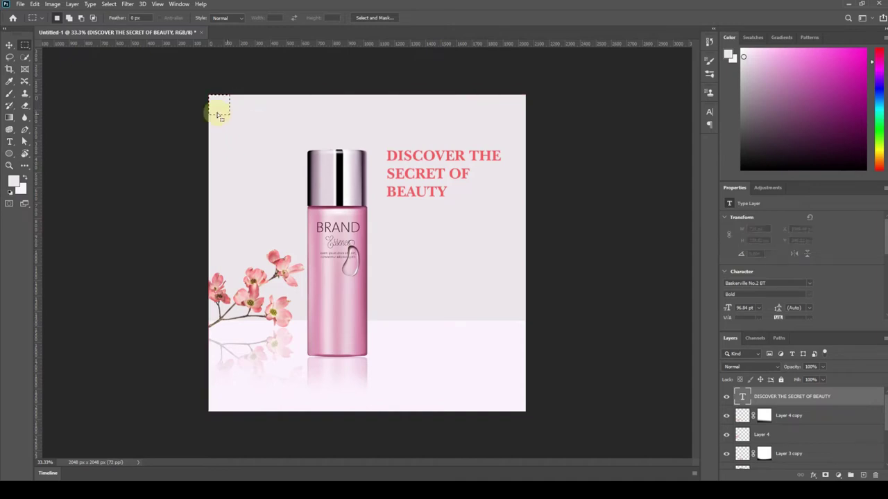
mouse_move(38, 125)
left_mouse_down()
mouse_move(100, 141)
mouse_move(231, 145)
left_mouse_up()
left_click_drag(37, 180, 208, 198)
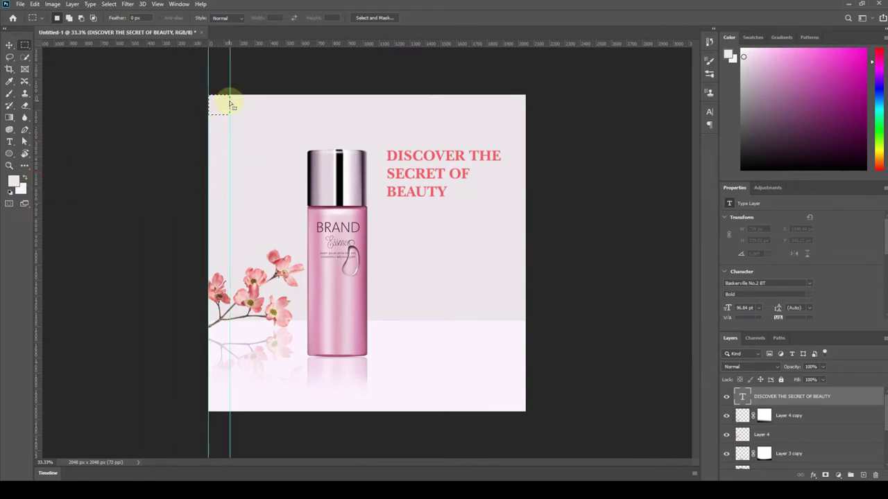
- Add guides at the top edge, top margin, right margin and right edge
left_click_drag(225, 104, 516, 104)
left_click_drag(493, 43, 485, 94)
mouse_move(489, 41)
left_mouse_down()
mouse_move(479, 84)
mouse_move(500, 115)
mouse_move(499, 317)
mouse_move(516, 400)
left_mouse_up()
left_click_drag(40, 208, 502, 273)
left_click_drag(37, 228, 525, 264)
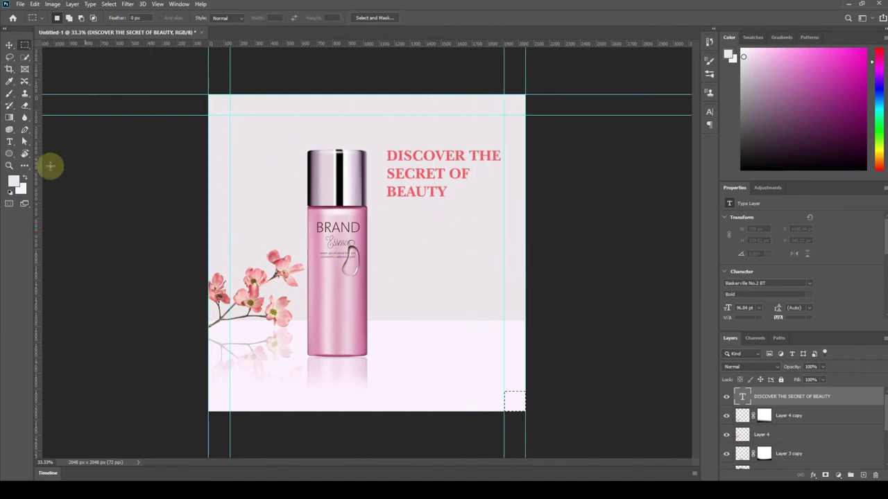
- Add bottom margin and bottom edge guides, deselect, and shift the headline left toward the guide
mouse_move(39, 200)
left_mouse_down()
mouse_move(150, 252)
mouse_move(34, 236)
left_mouse_up()
left_click_drag(355, 43, 352, 391)
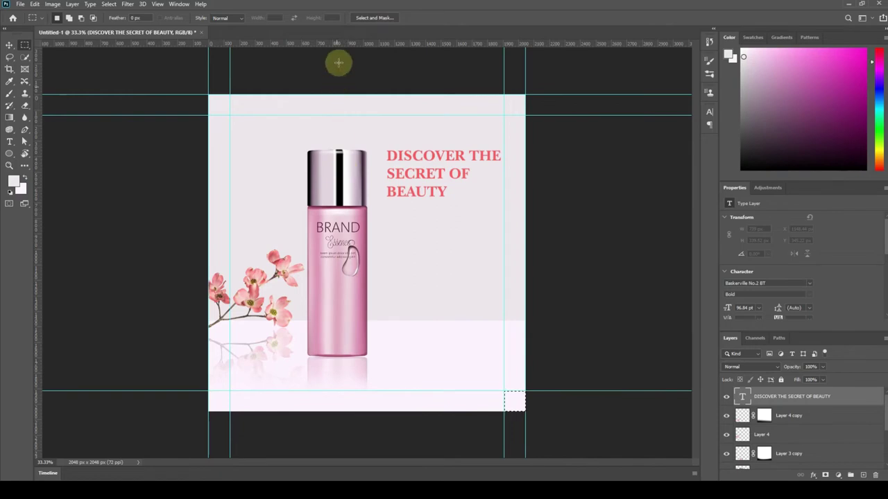
left_click_drag(339, 40, 339, 411)
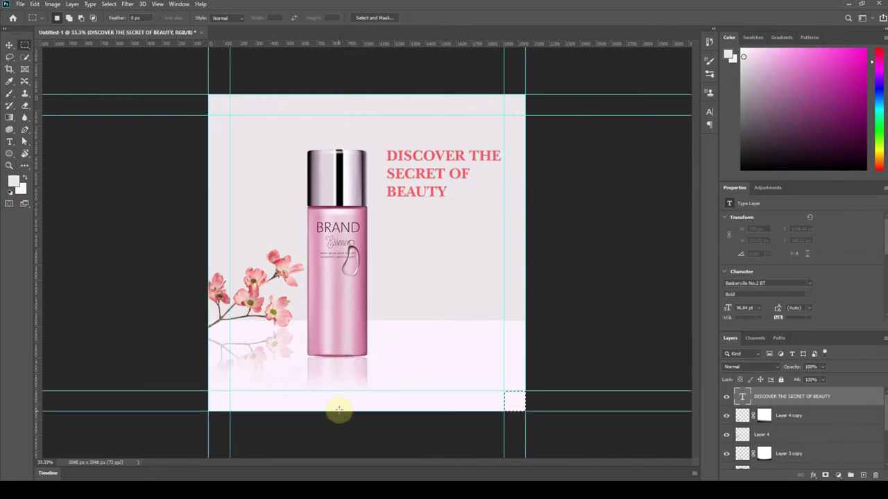
left_click(514, 413)
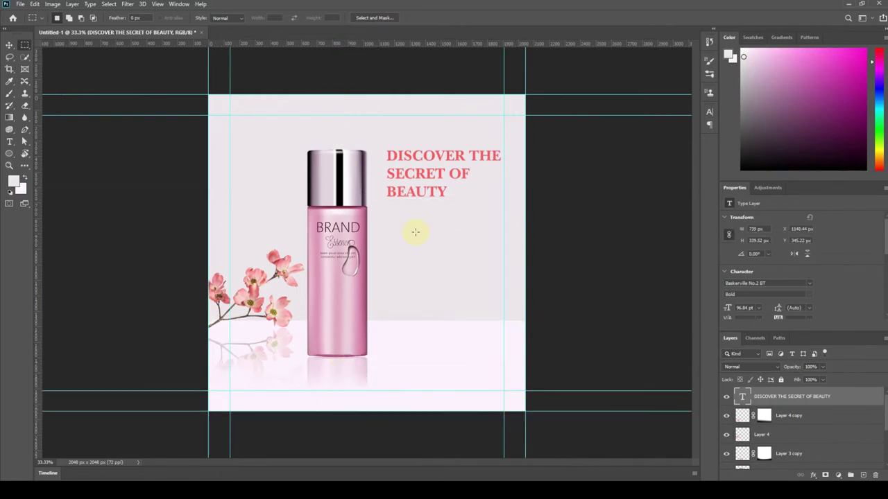
left_click(8, 45)
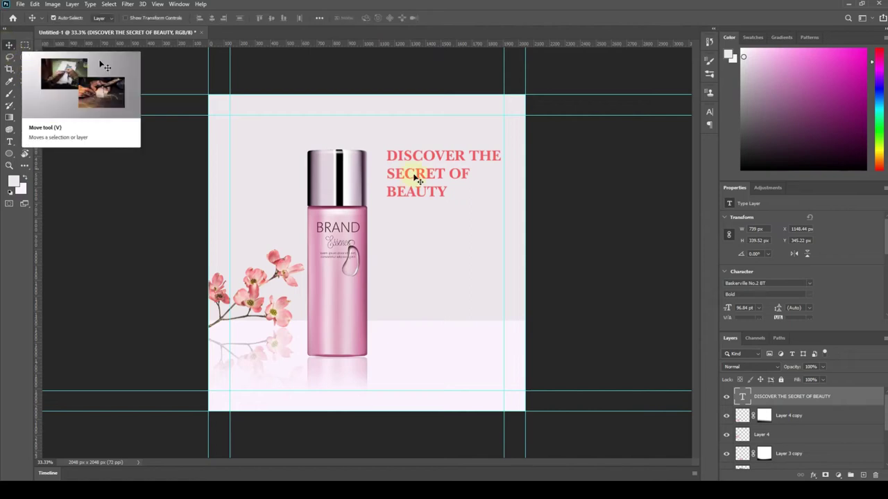
left_click_drag(394, 156, 389, 159)
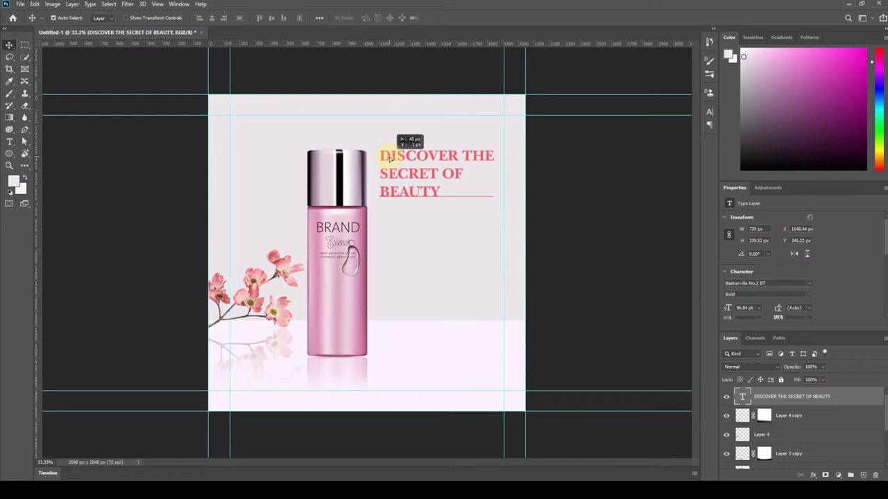
- Align the headline with the left margin guide and lasso the upper single blossom on Layer 4
left_click_drag(389, 159, 389, 161)
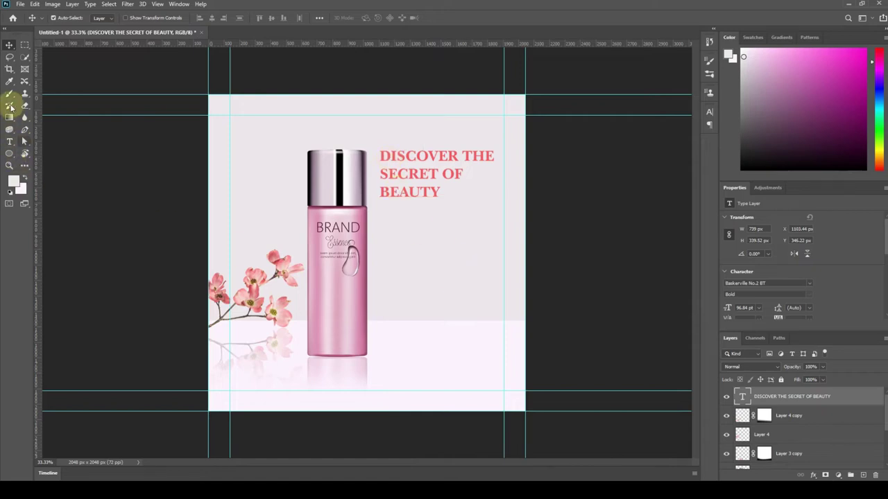
left_click(9, 57)
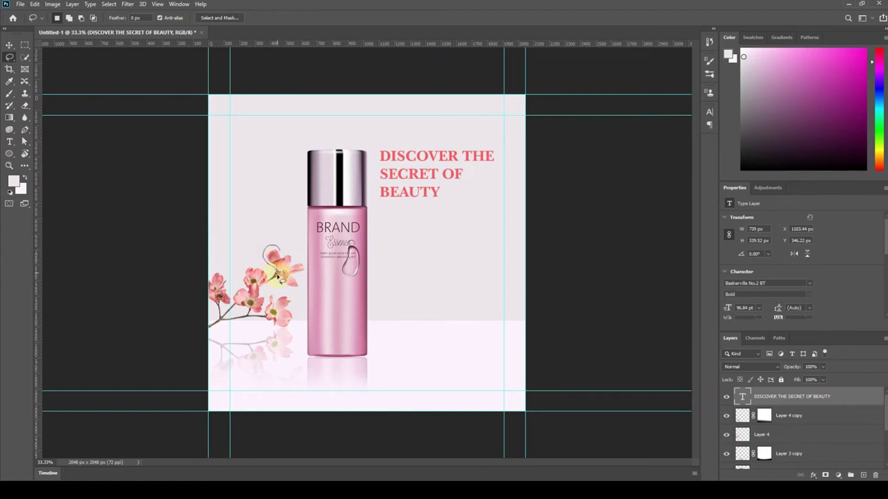
left_click_drag(309, 282, 278, 248)
left_click(9, 44)
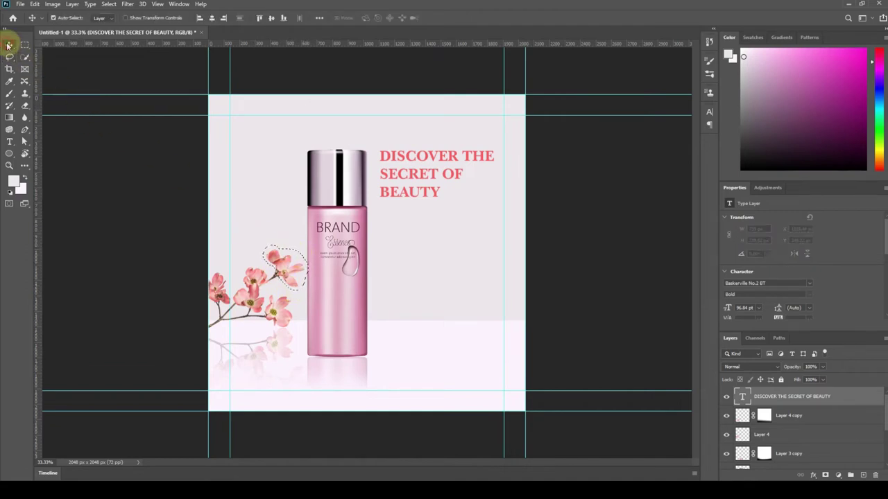
left_click(258, 297)
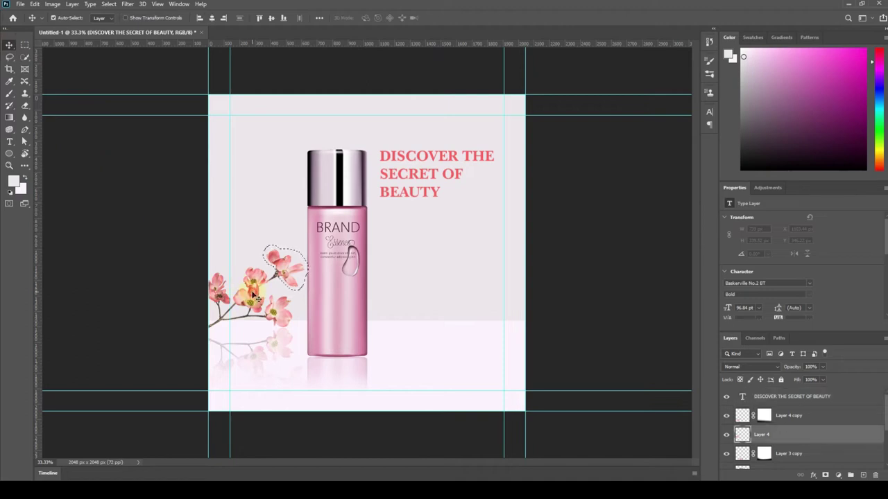
left_click(743, 435)
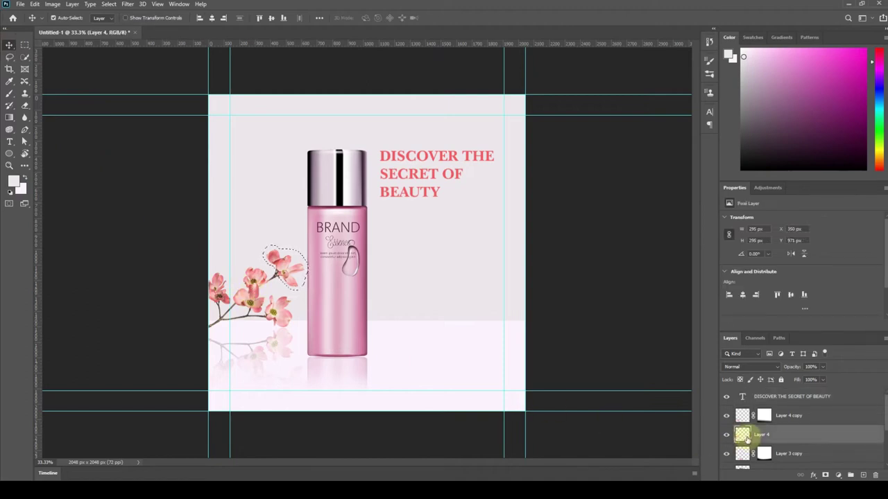
- Copy the blossom to its own layer, then move and rotate it against the bottle's base
key("ctrl+j")
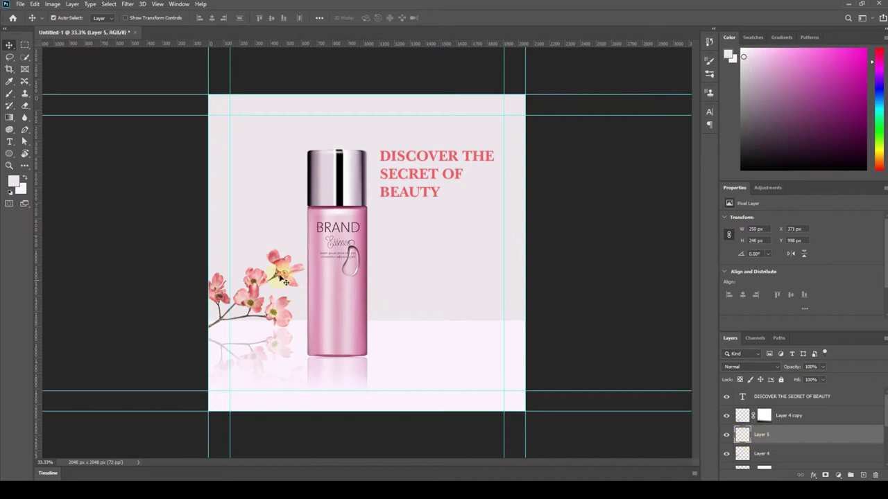
mouse_move(289, 276)
left_mouse_down()
mouse_move(411, 352)
mouse_move(432, 343)
mouse_move(399, 350)
mouse_move(390, 314)
left_mouse_up()
key("ctrl+t")
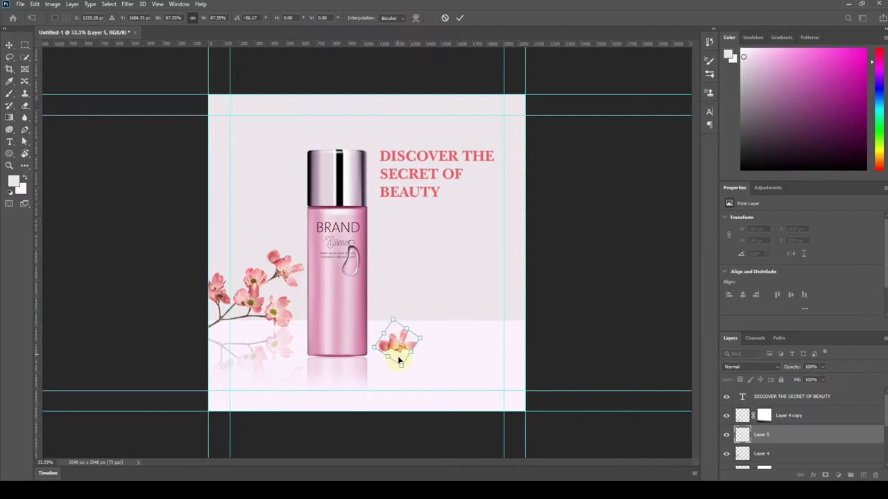
left_click_drag(398, 360, 387, 344)
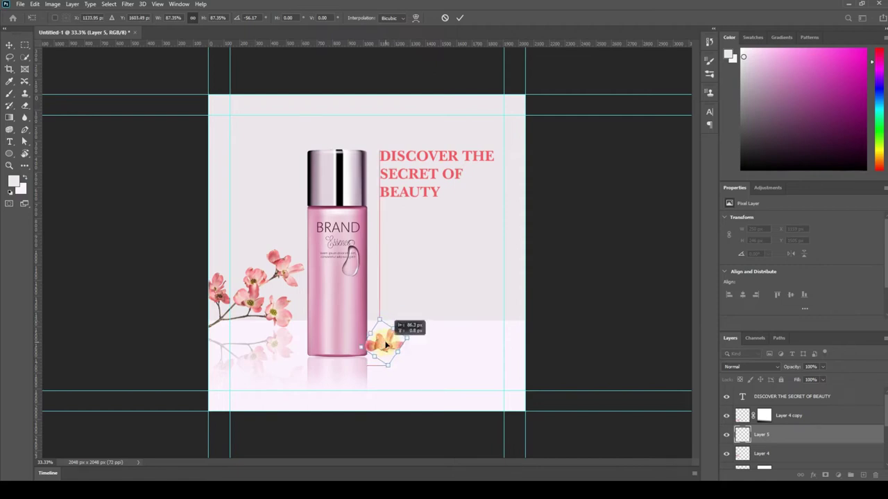
key("Return")
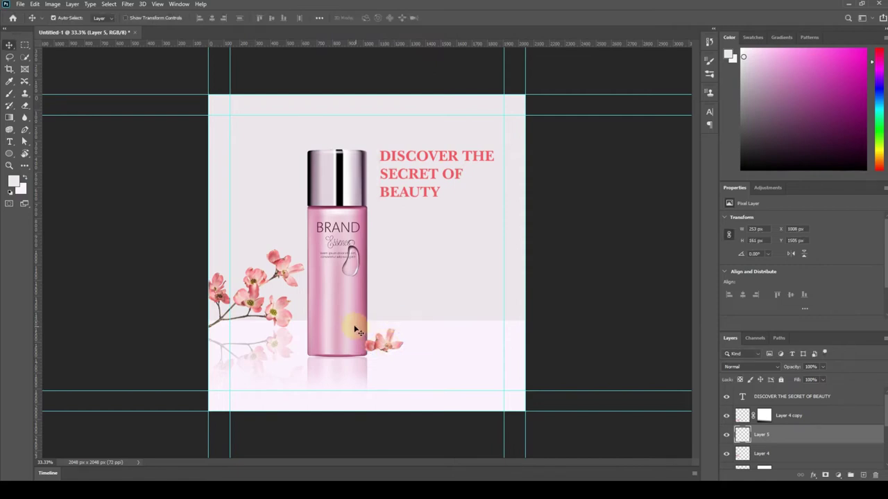
left_click(354, 323)
left_click(393, 342)
- Put the blossom under the bottle layer and add a vertically flipped copy beneath it as a reflection
mouse_move(782, 410)
left_mouse_down()
mouse_move(795, 479)
mouse_move(788, 431)
left_mouse_up()
left_click(390, 349, "alt")
key("ctrl+t")
right_click(387, 344)
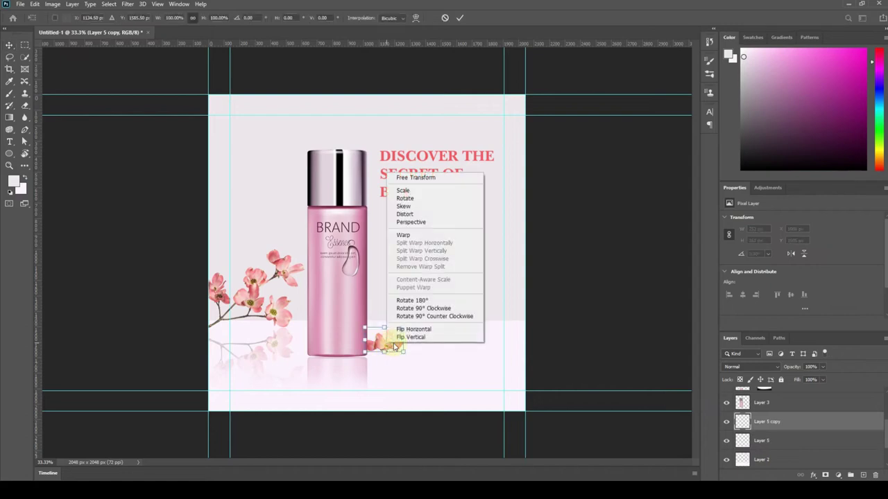
left_click(409, 338)
left_click_drag(385, 340, 390, 361)
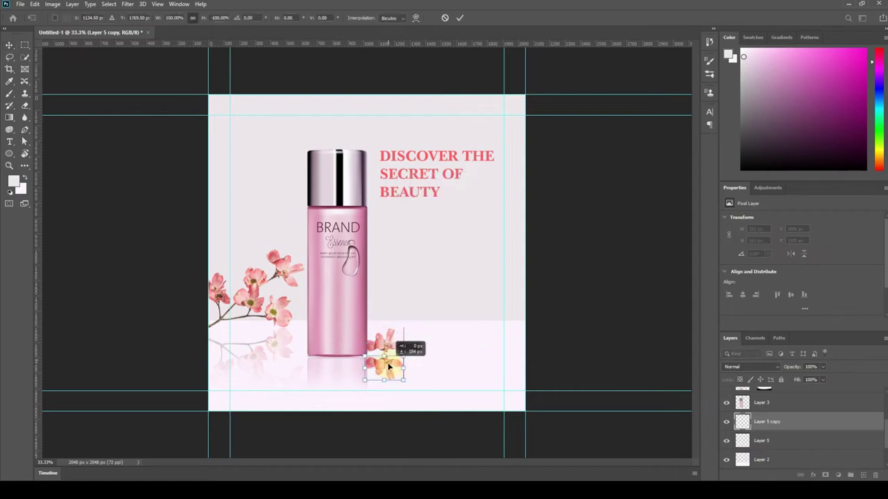
key("Return")
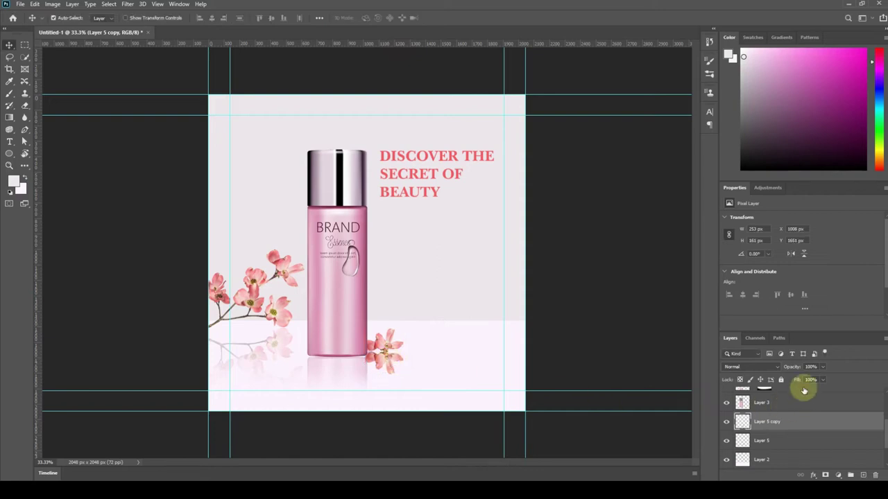
- Set the reflection to 25% opacity and 91% fill, and lock the floor Layer 2
left_click_drag(796, 368, 760, 375)
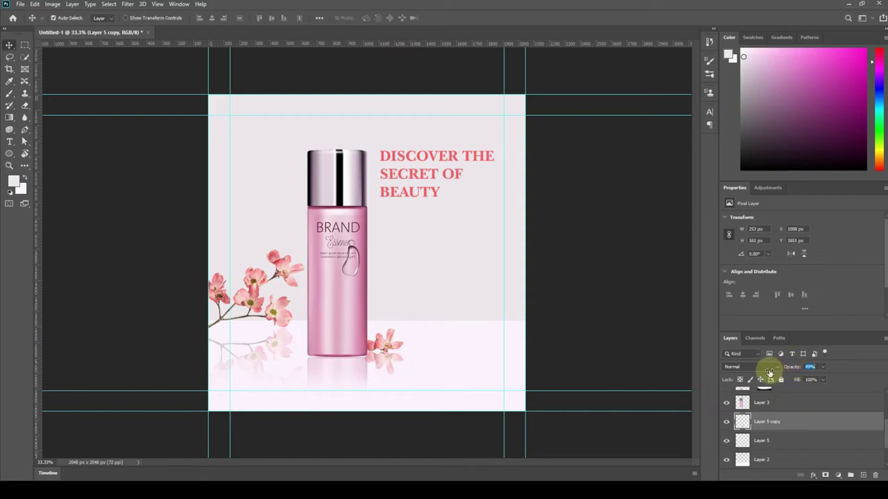
left_click_drag(798, 378, 791, 380)
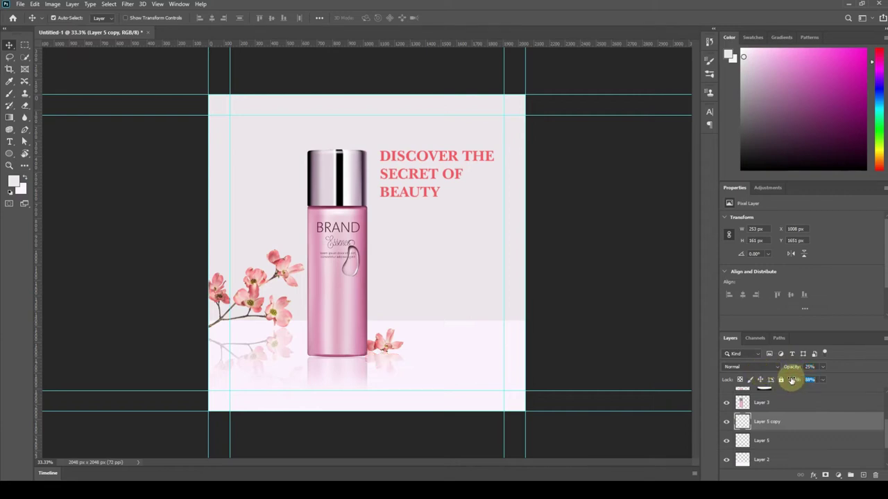
left_click(419, 349)
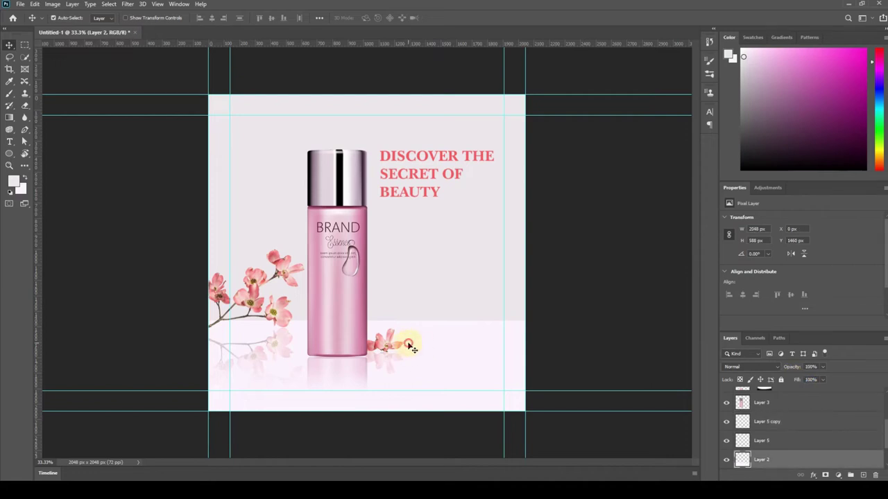
left_click(780, 379)
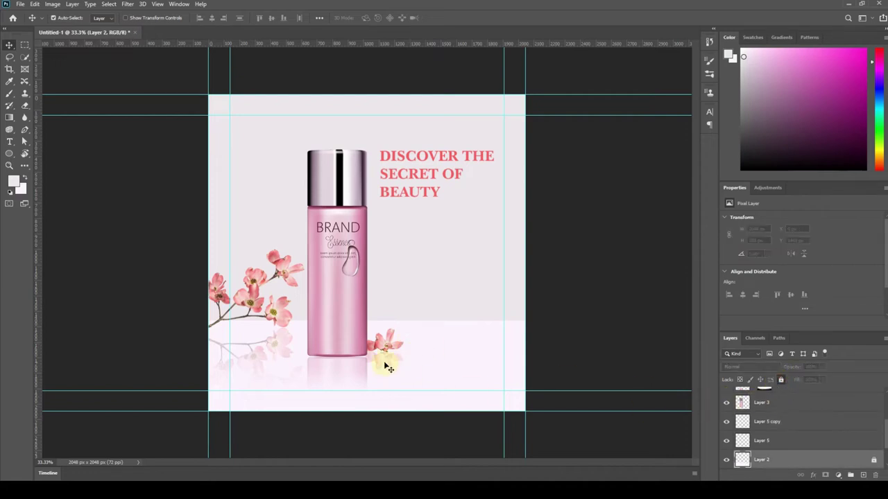
- Duplicate the blossom and its reflection further right at a smaller size
mouse_move(422, 355)
left_mouse_down()
mouse_move(397, 362)
mouse_move(448, 376)
left_mouse_up()
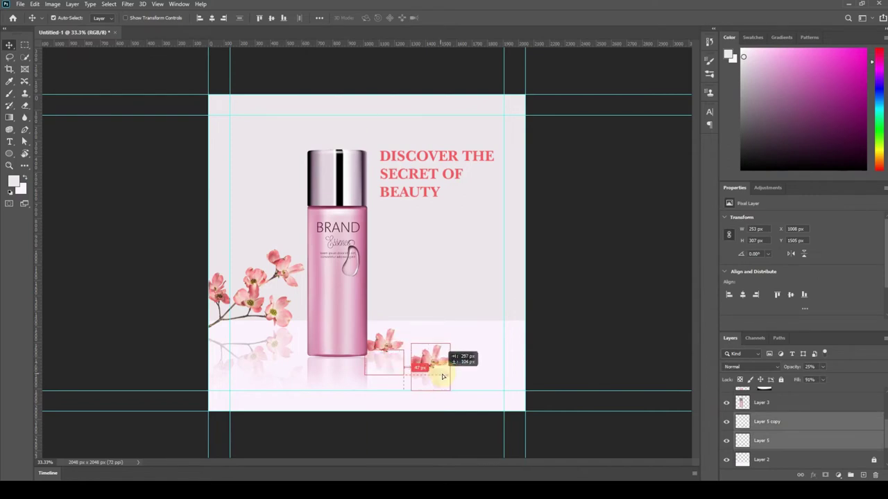
left_click_drag(448, 376, 433, 345)
key("ctrl+t")
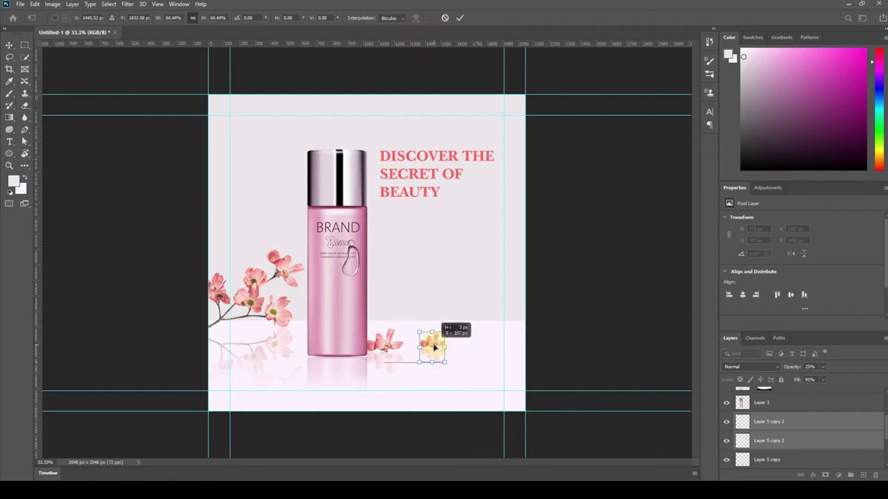
key("Return")
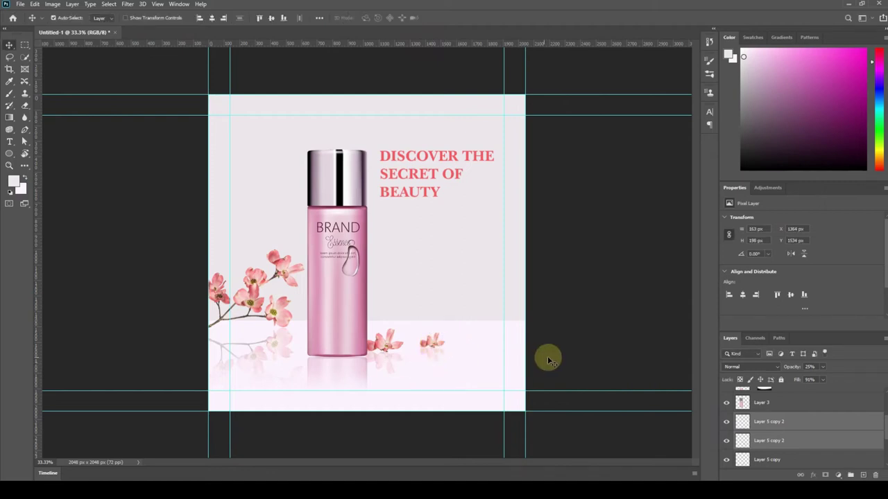
left_click(548, 360)
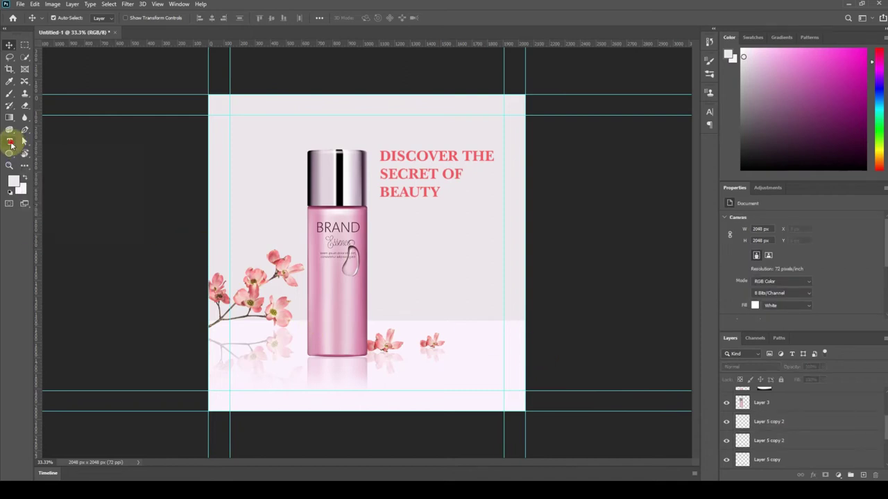
- Draw a Poppins Medium placeholder text box below the headline
left_click(10, 142)
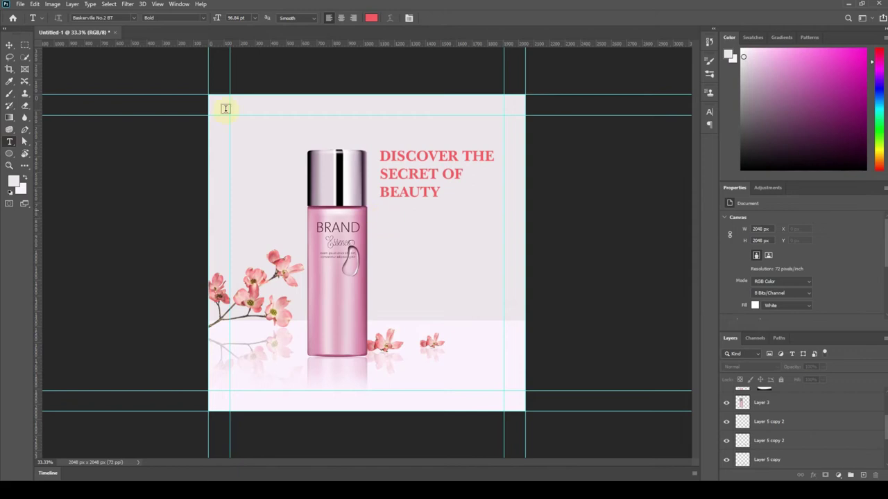
left_click(133, 18)
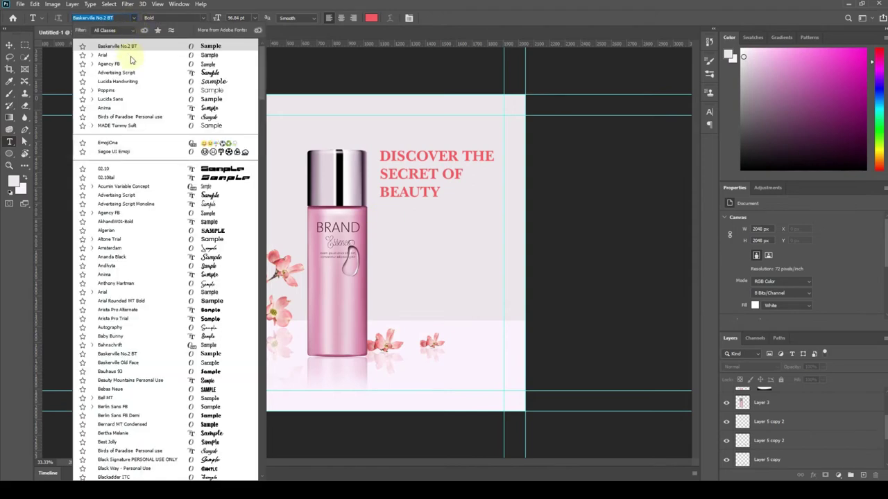
type("po")
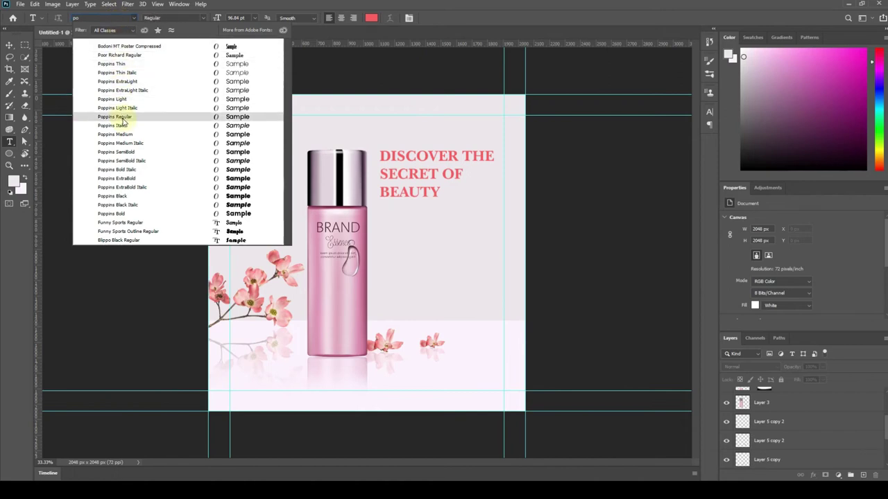
left_click(122, 133)
left_click_drag(382, 214, 503, 233)
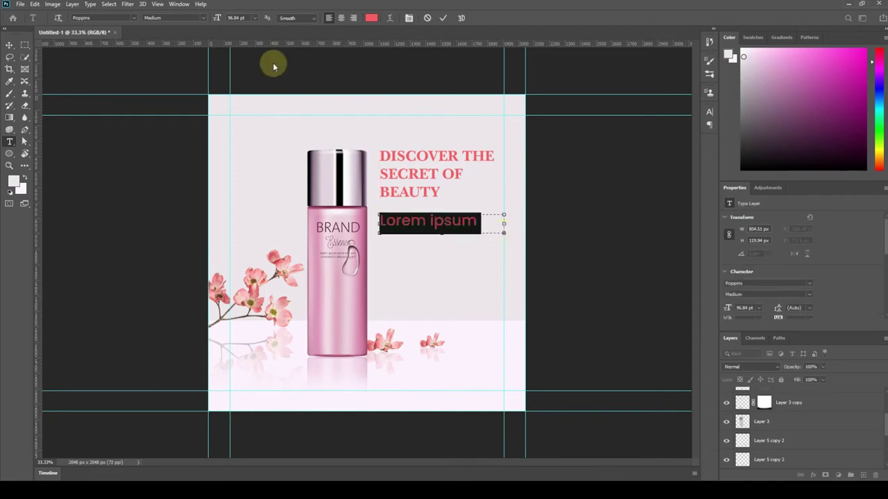
- Reduce the placeholder text to 50.84 pt and narrow the box so it wraps onto two lines
left_click_drag(215, 18, 198, 19)
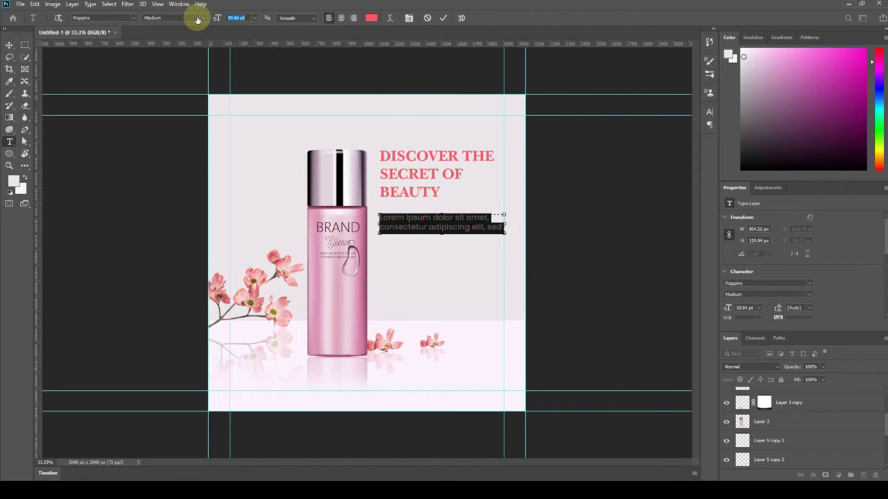
left_click(499, 229)
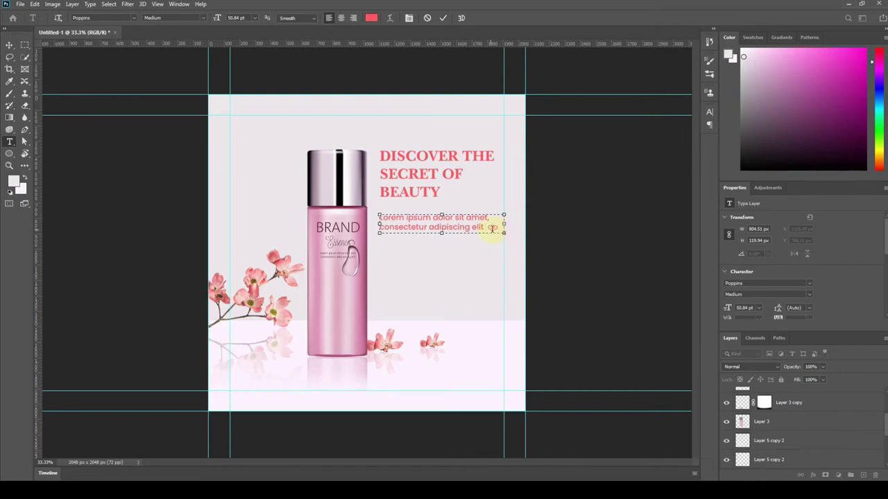
left_click_drag(503, 233, 493, 235)
- Commit the paragraph and nudge it 2 px sideways
left_click(484, 236)
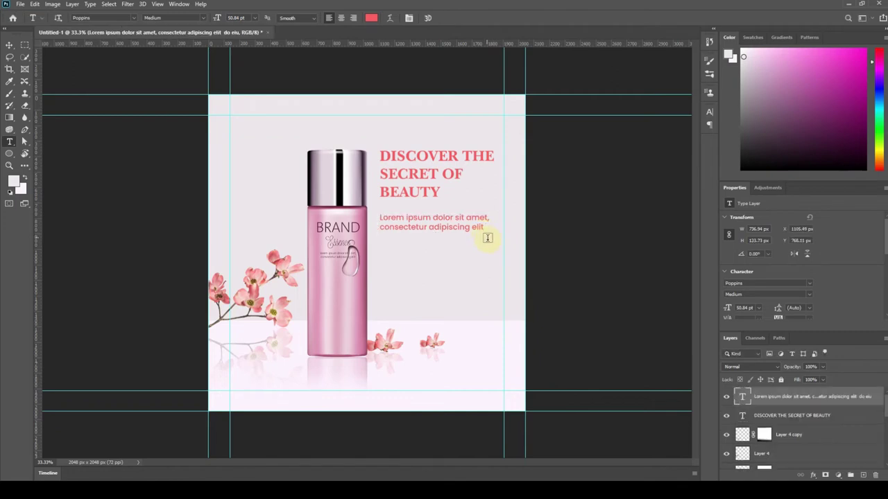
left_click(10, 45)
left_click(447, 227)
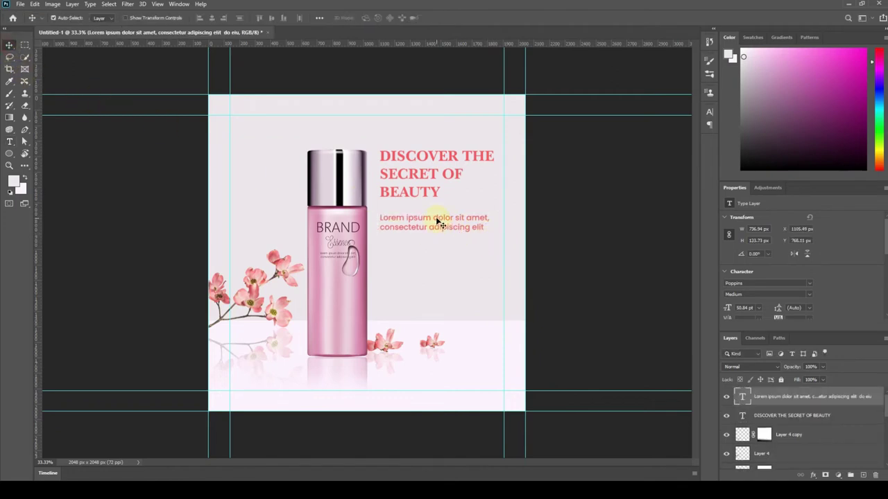
left_click_drag(437, 223, 435, 221)
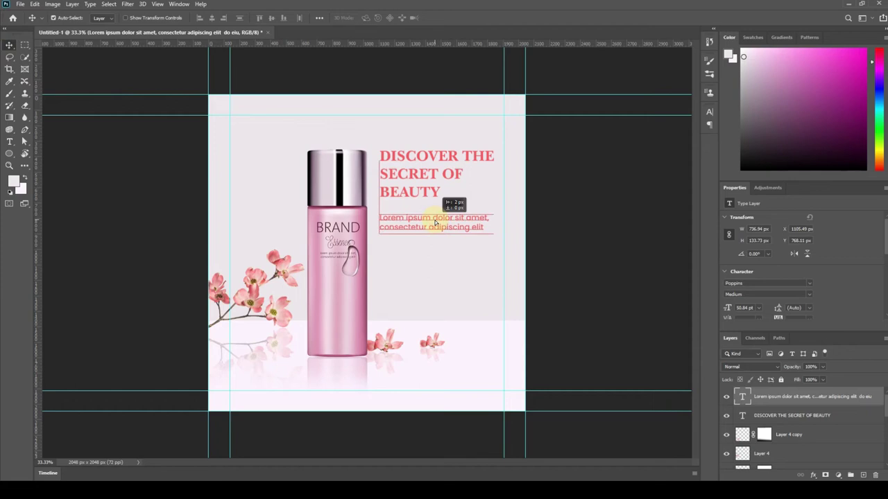
- Recolour the paragraph to near-black #121111 sampled from the bottle cap, and commit
left_click(10, 141)
left_click(380, 217)
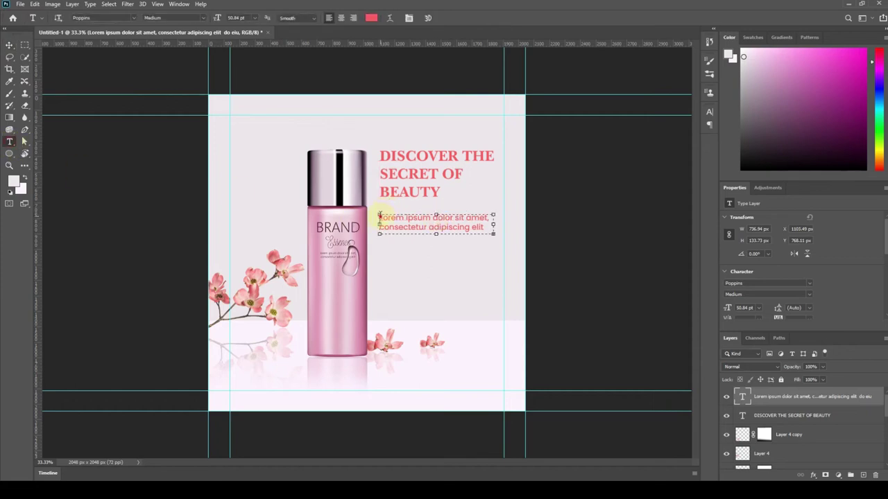
left_click_drag(380, 217, 486, 234)
left_click(371, 17)
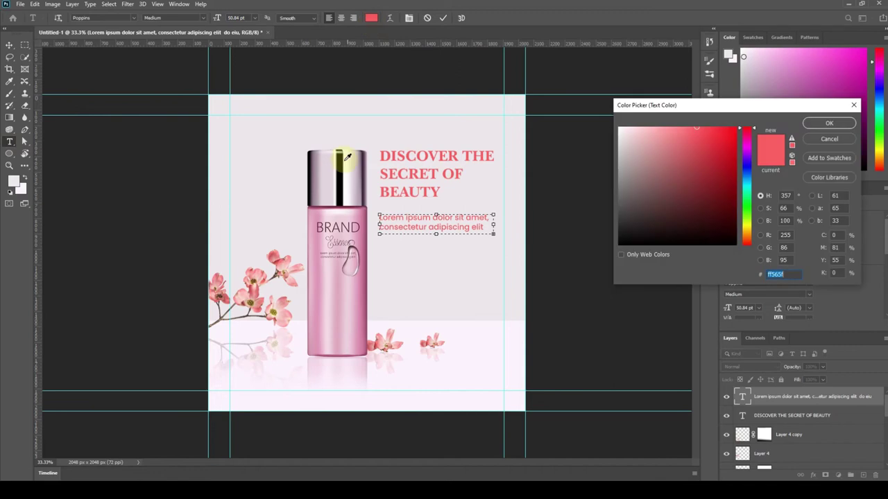
left_click(341, 165)
left_click(625, 237)
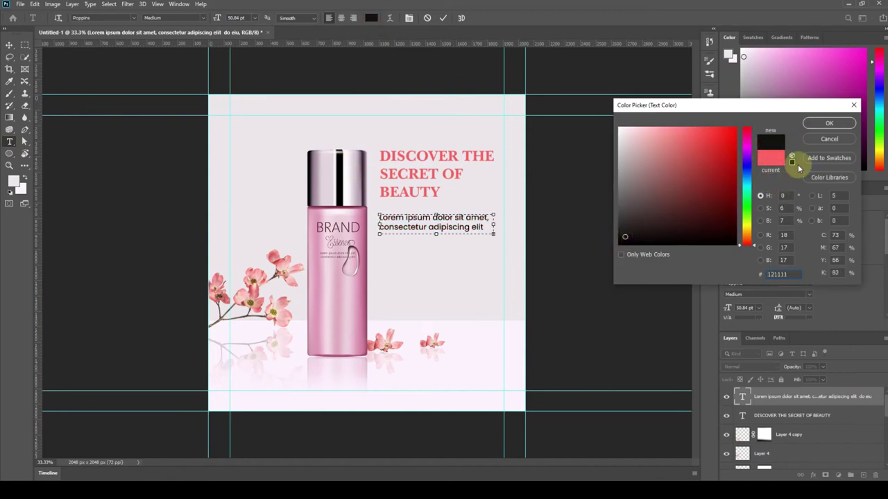
left_click(826, 123)
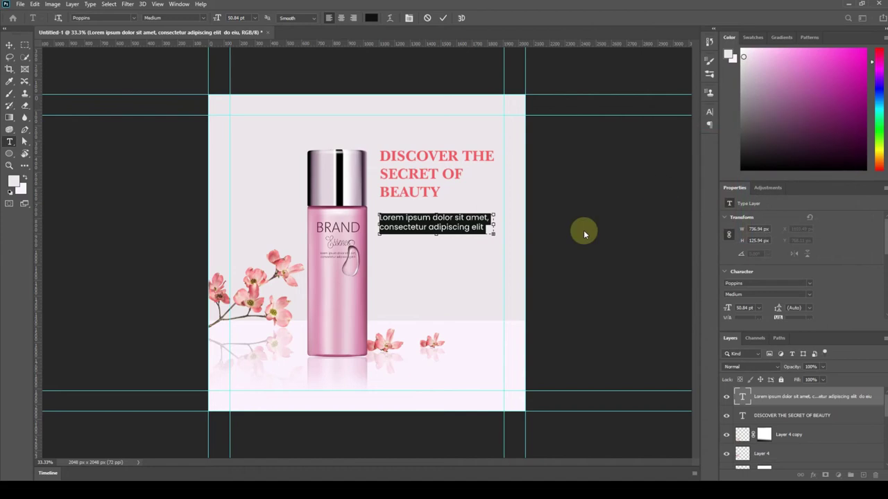
left_click(488, 257)
left_click_drag(10, 153, 39, 173)
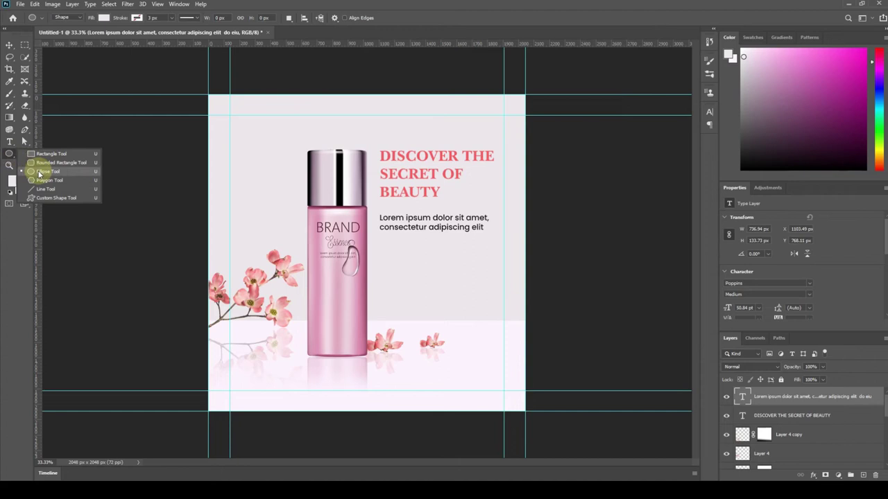
- Draw a small circle below the paragraph and fill it with the recent red
left_click(39, 173)
left_click_drag(387, 255, 389, 255)
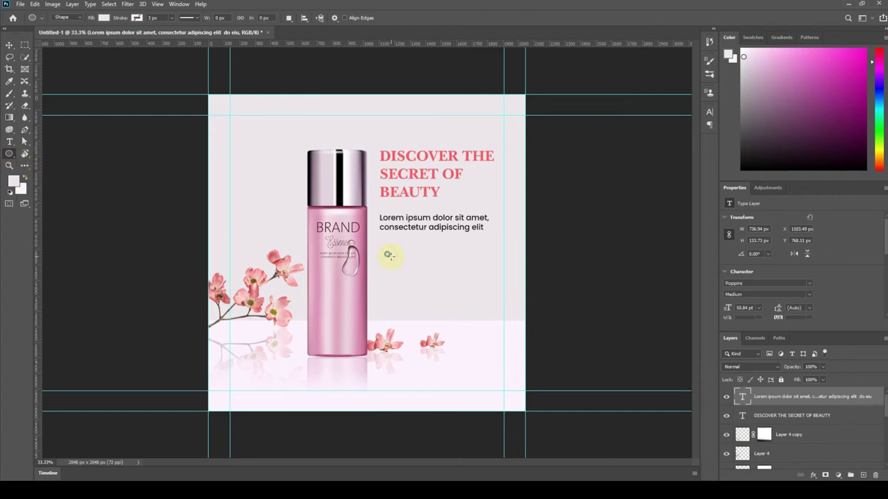
left_click(103, 18)
left_click(54, 66)
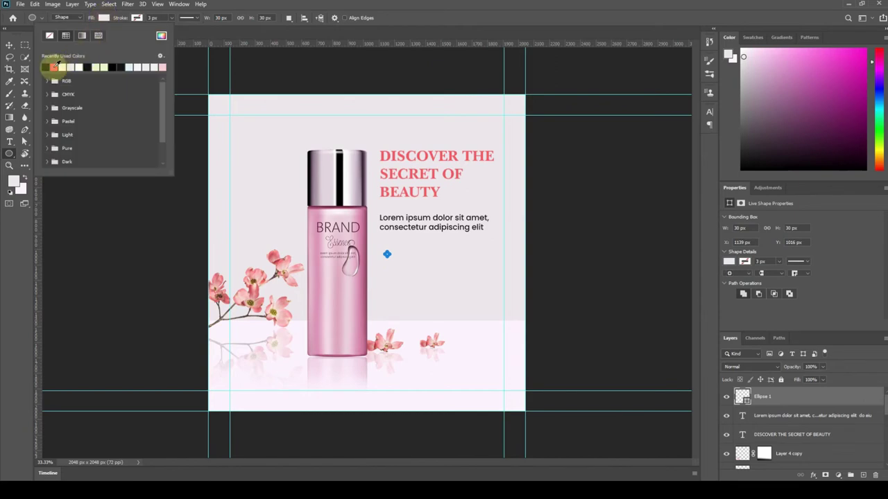
left_click(9, 44)
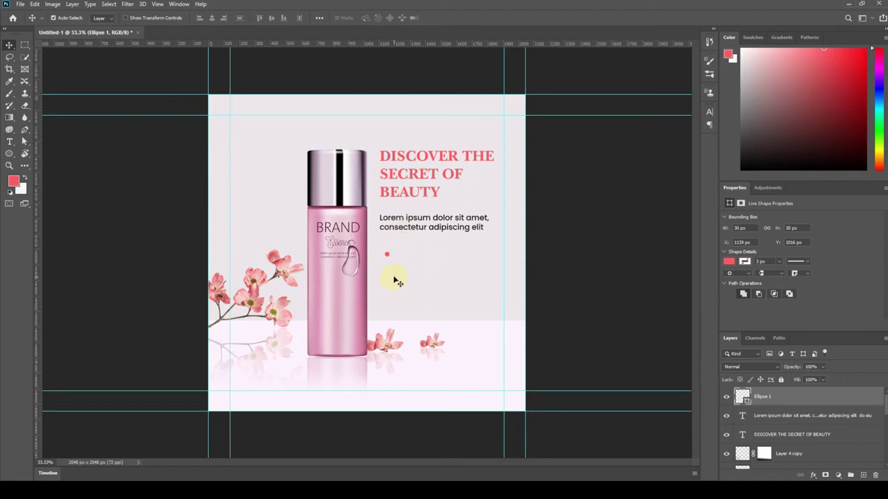
- Add a 'Lorem Ipsum' text label beside the red dot
key("t")
left_click(9, 45)
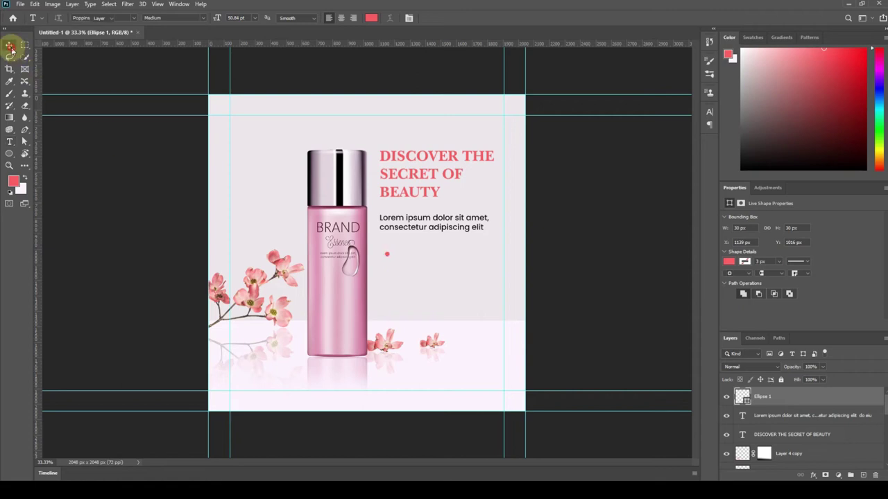
left_click(63, 182)
left_click(11, 142)
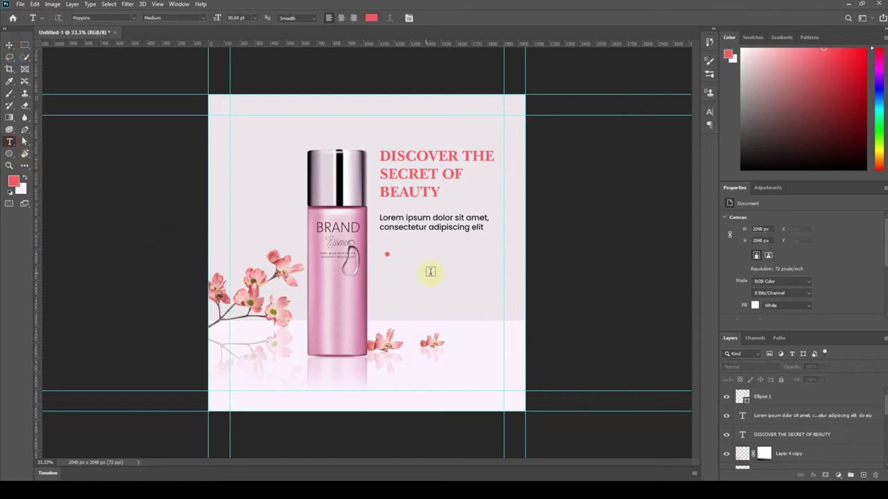
left_click(397, 254)
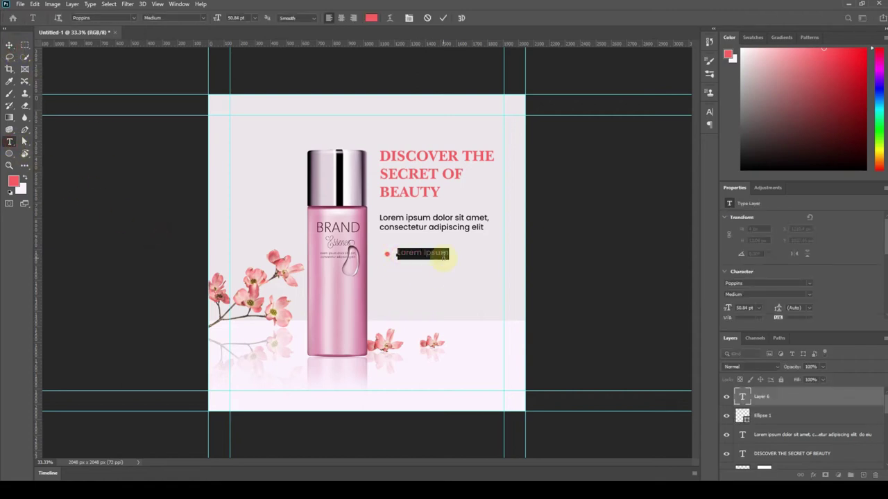
left_click(450, 263)
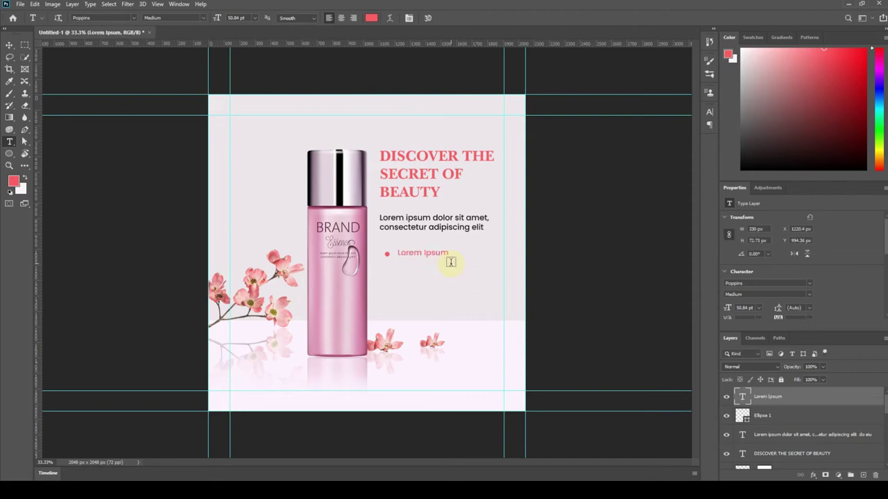
left_click(9, 44)
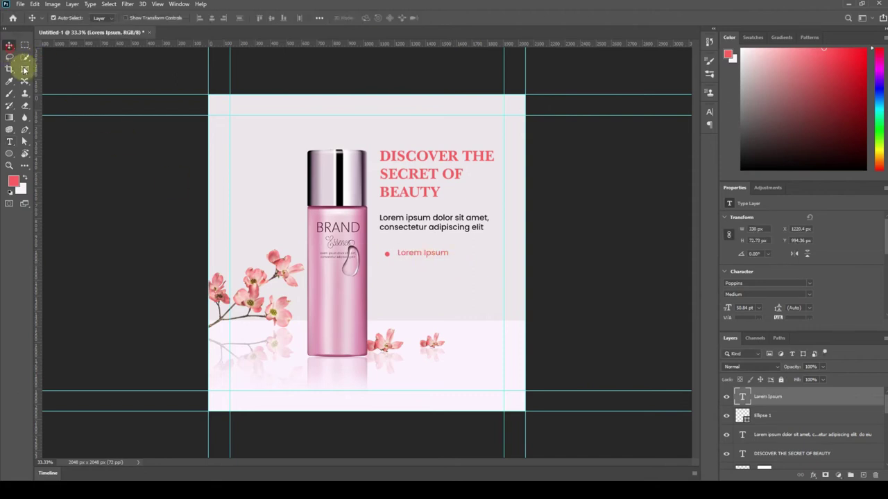
- Lock the background layer and align the Lorem Ipsum label with its red dot
left_click(385, 264)
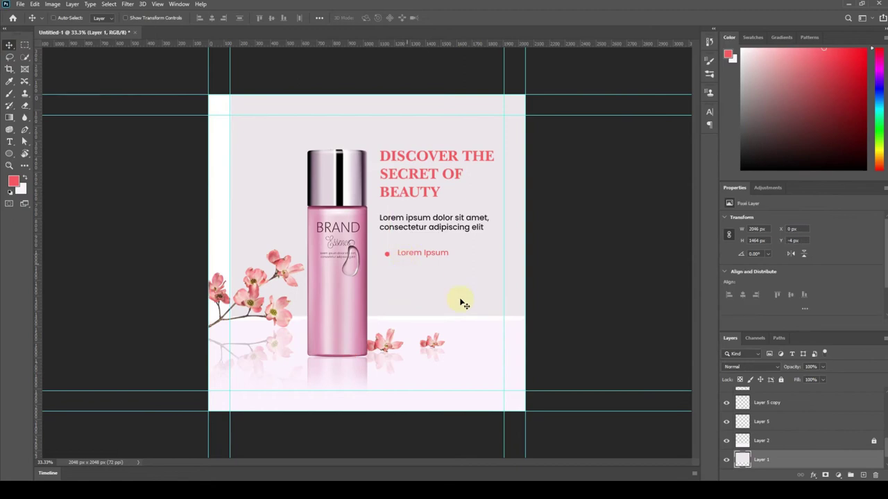
left_click(781, 380)
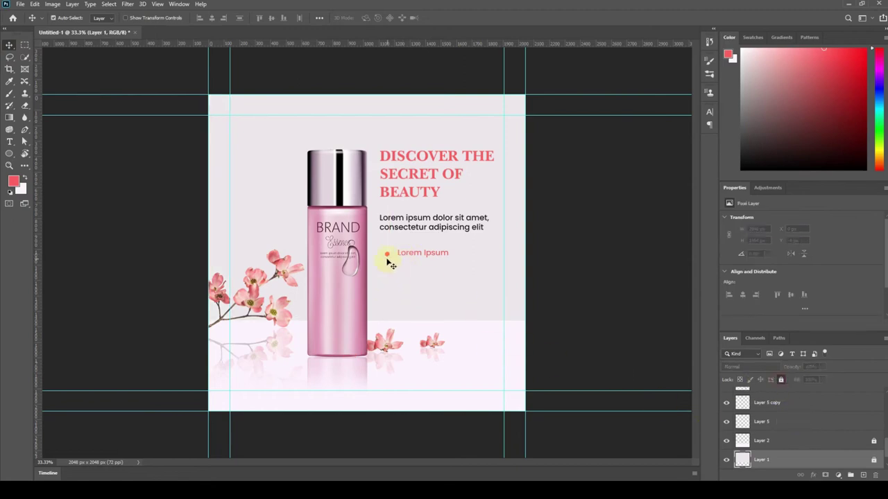
left_click(387, 257)
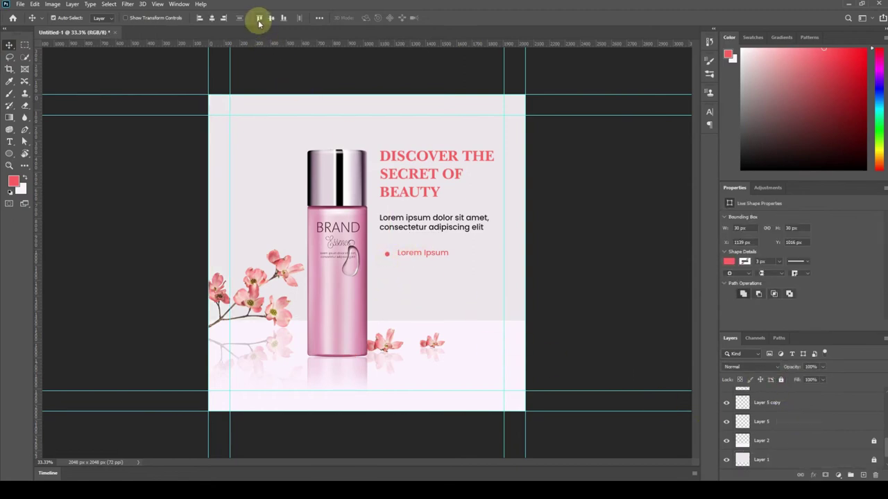
left_click_drag(402, 254, 399, 256)
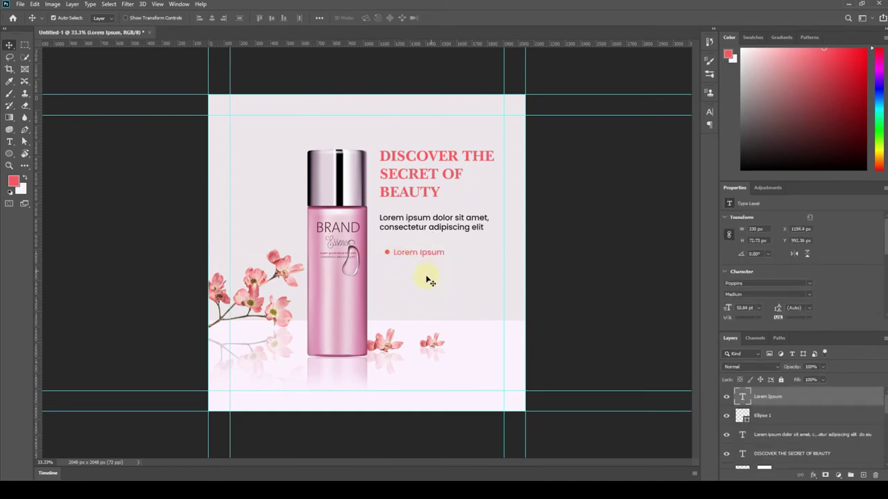
left_click(396, 255, "shift")
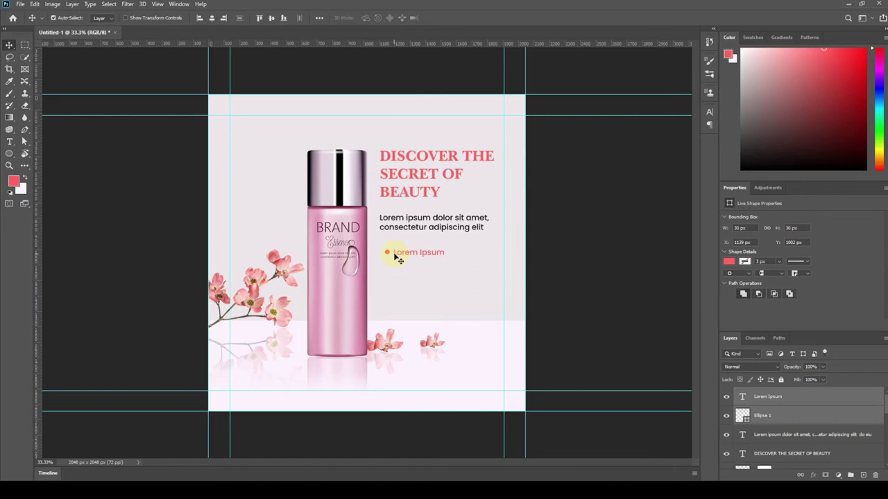
mouse_move(399, 258)
left_mouse_down()
mouse_move(388, 265)
mouse_move(389, 285)
mouse_move(414, 257)
mouse_move(381, 244)
left_mouse_up()
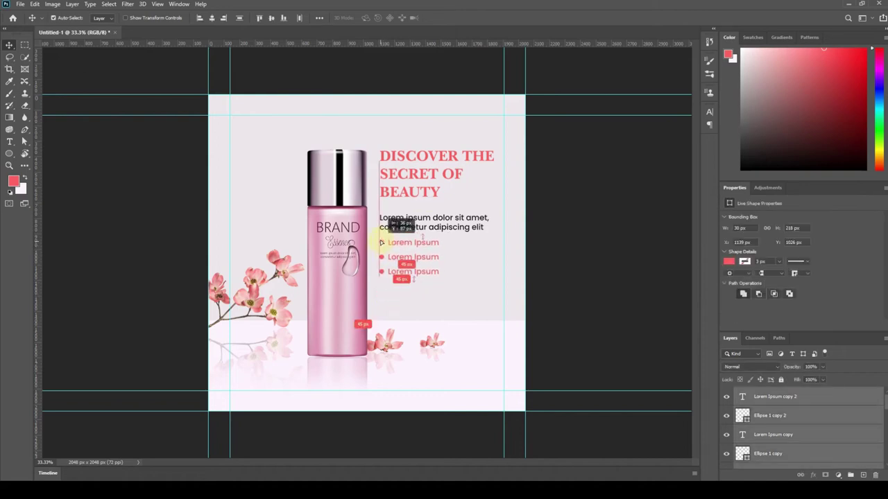
- Duplicate the bullet into three evenly spaced copies and move them down together
left_click_drag(381, 244, 381, 242)
left_click(443, 262)
left_click_drag(383, 284, 417, 225)
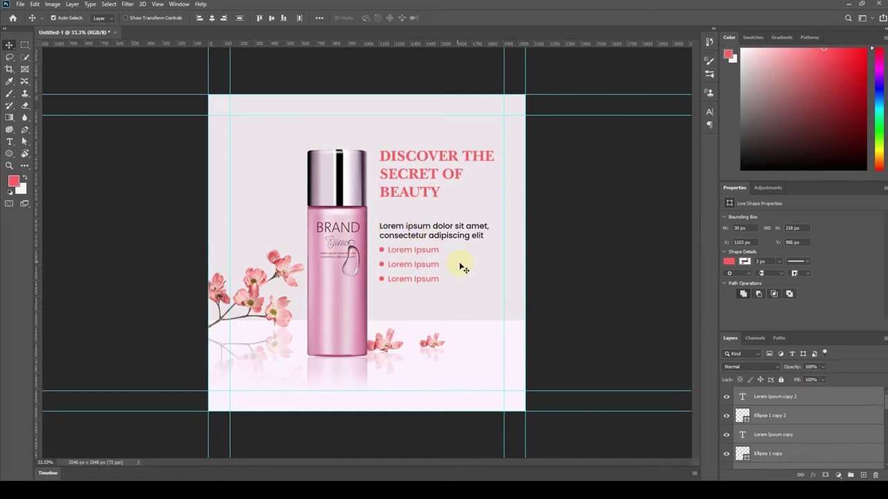
left_click(464, 257)
- Draw a red rounded-rectangle button below the bullet list
right_click(9, 158)
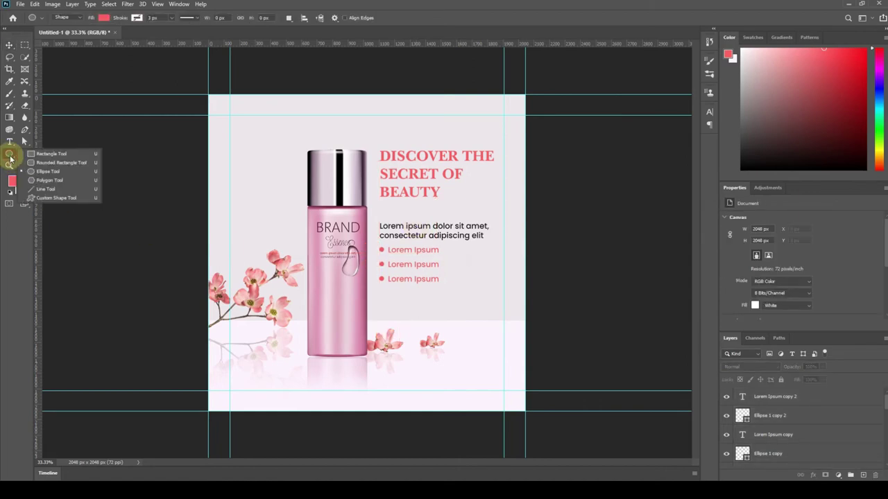
left_click(43, 166)
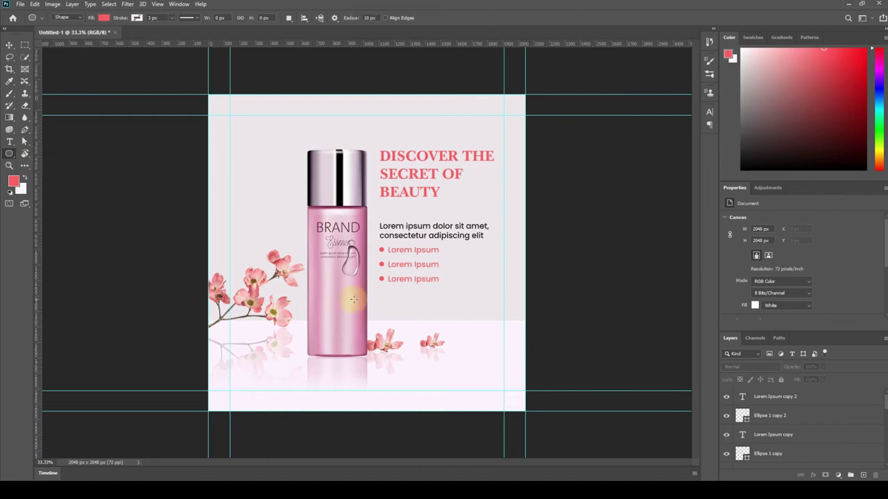
left_click_drag(383, 292, 447, 306)
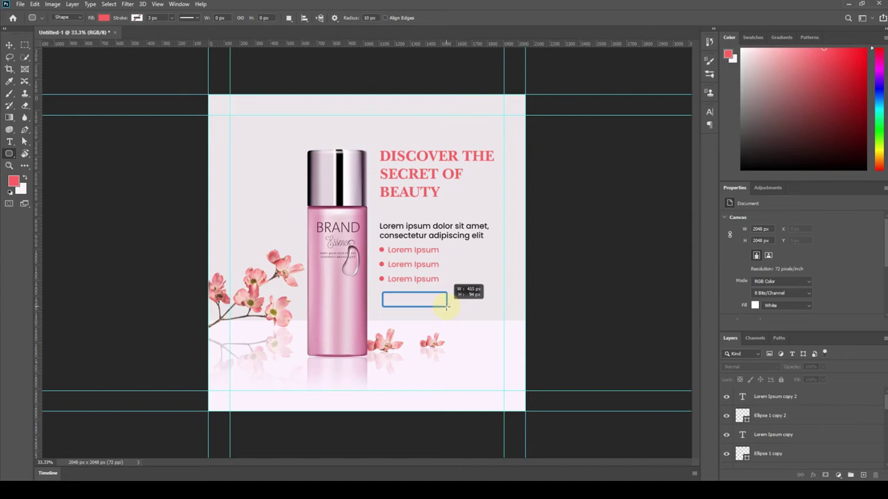
left_click_drag(447, 305, 448, 308)
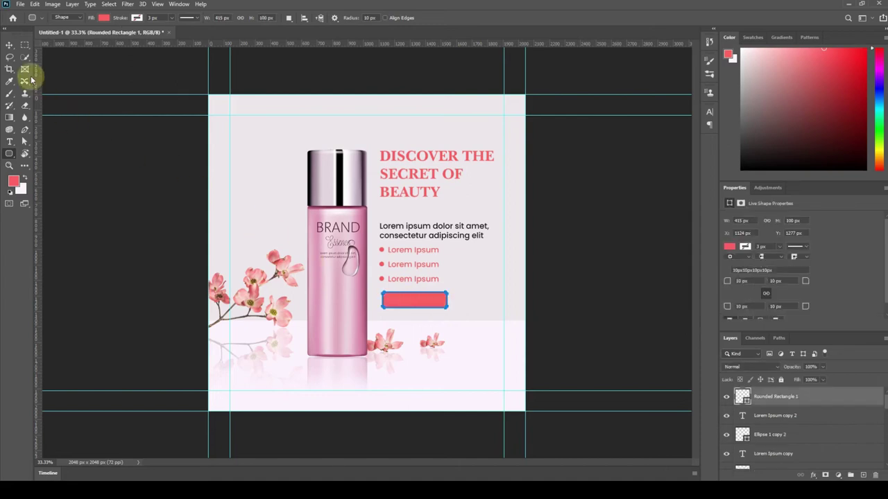
left_click(9, 45)
left_click(142, 260)
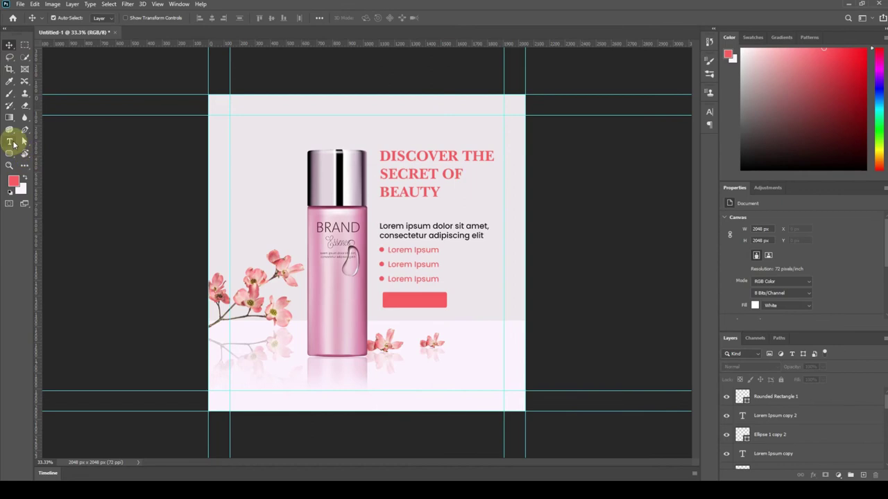
- Add black (#000000) Poppins SemiBold 'MORE DETAILS' text on the button
left_click(10, 142)
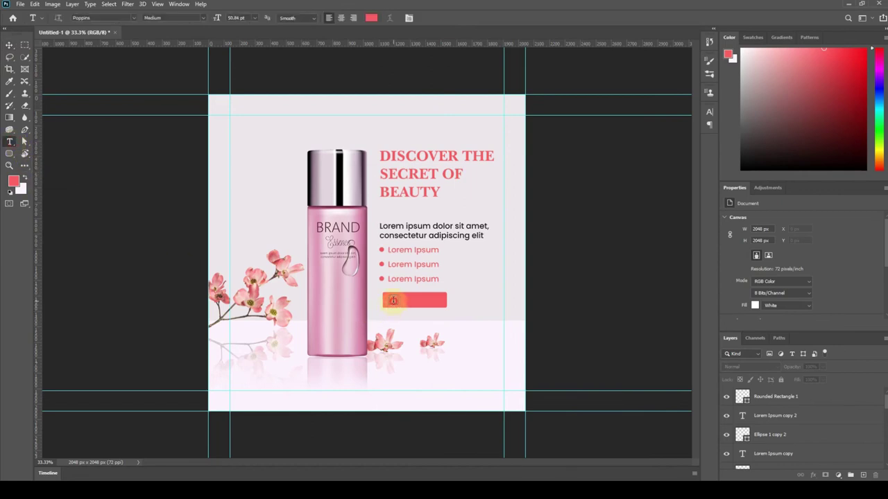
left_click(393, 301)
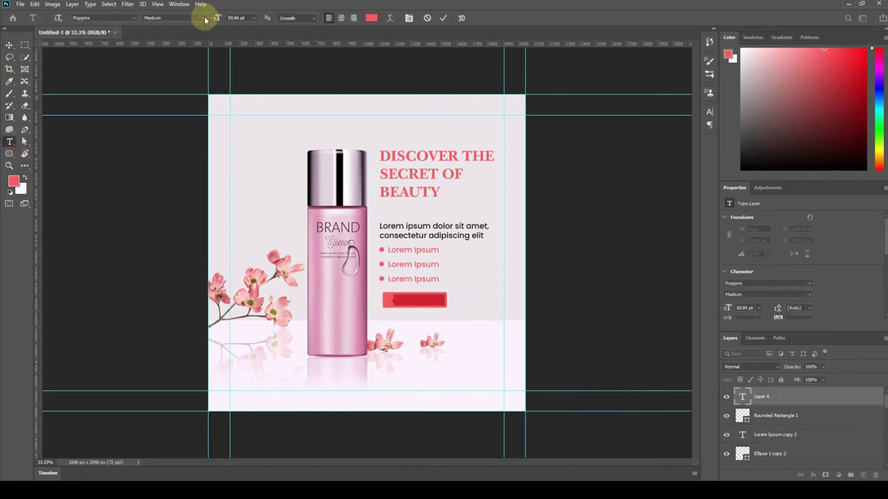
left_click(203, 18)
left_click(173, 97)
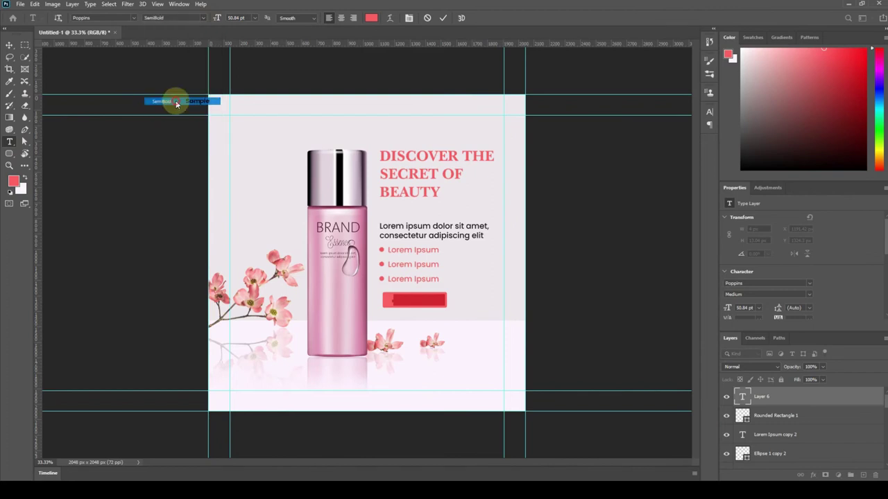
left_click(371, 18)
left_click(621, 243)
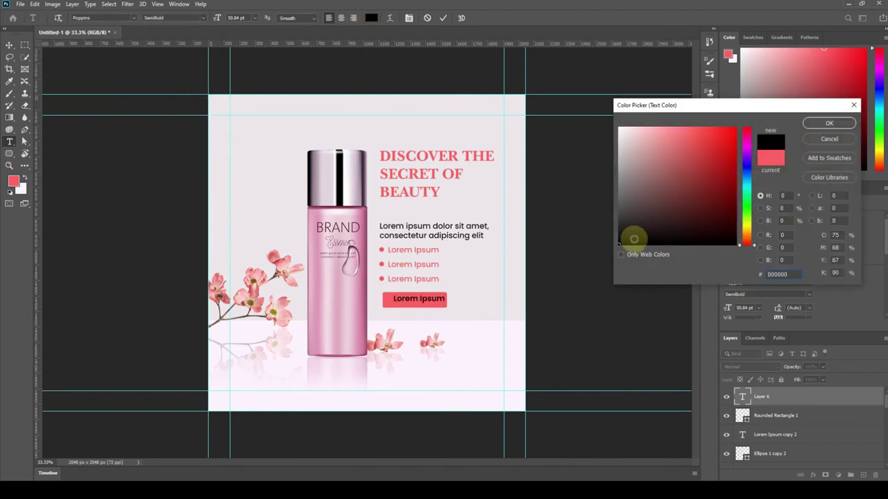
left_click(632, 233)
left_click(825, 124)
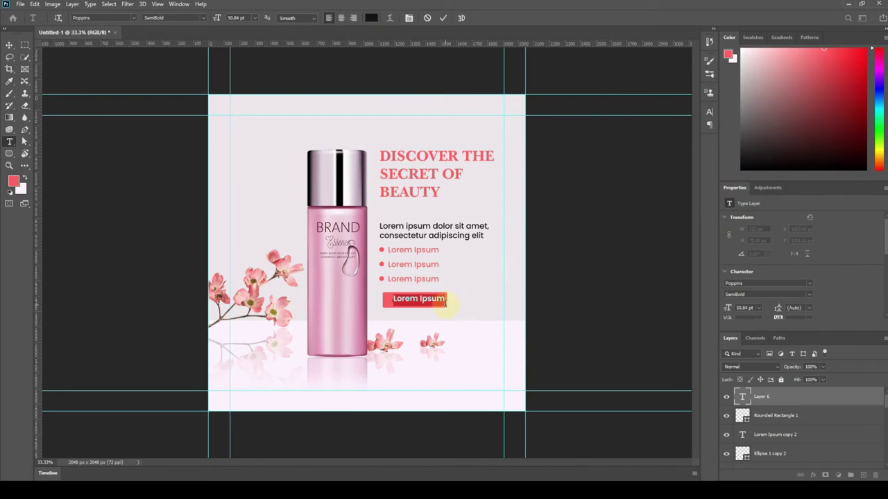
key("Left")
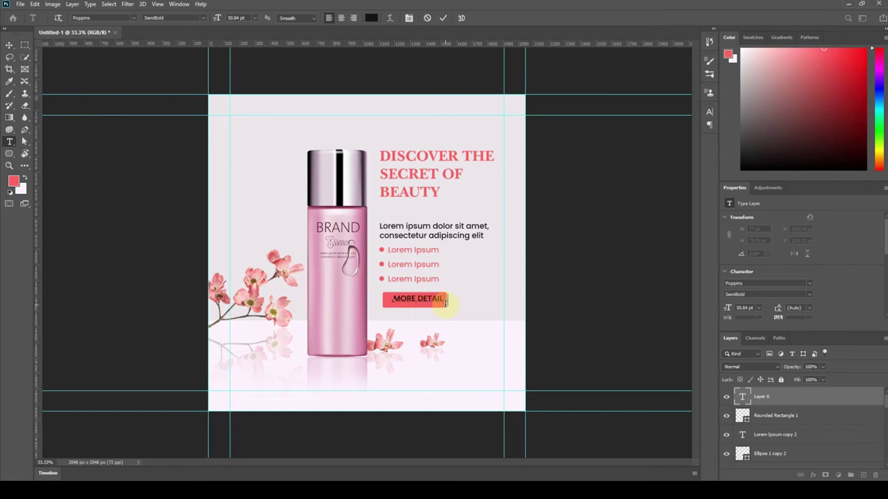
left_click_drag(448, 314, 442, 317)
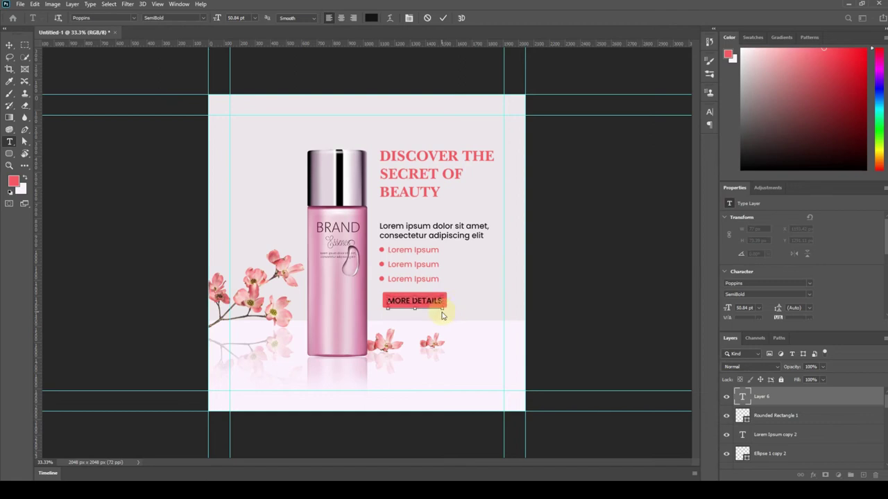
key("ctrl+Return")
left_click(9, 49)
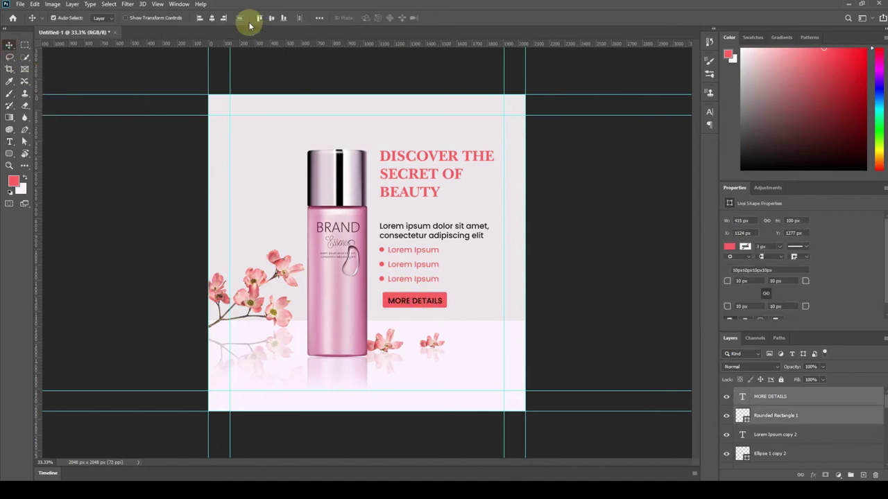
- Centre the MORE DETAILS label on the button and scale both to about 84.67%
left_click(271, 19)
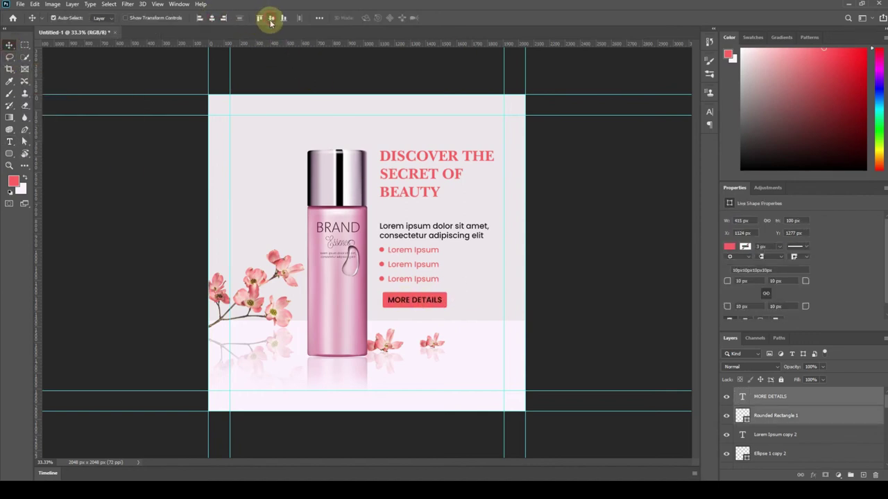
left_click_drag(459, 307, 433, 296)
key("ctrl+t")
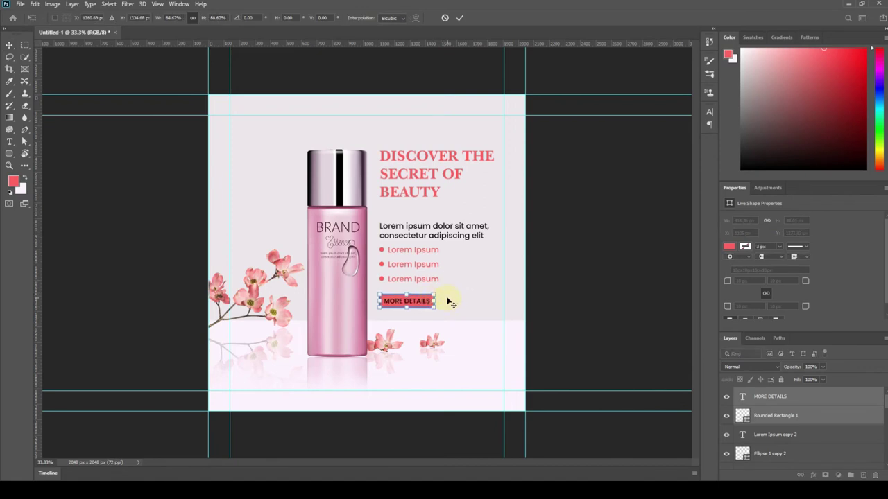
left_click(451, 303)
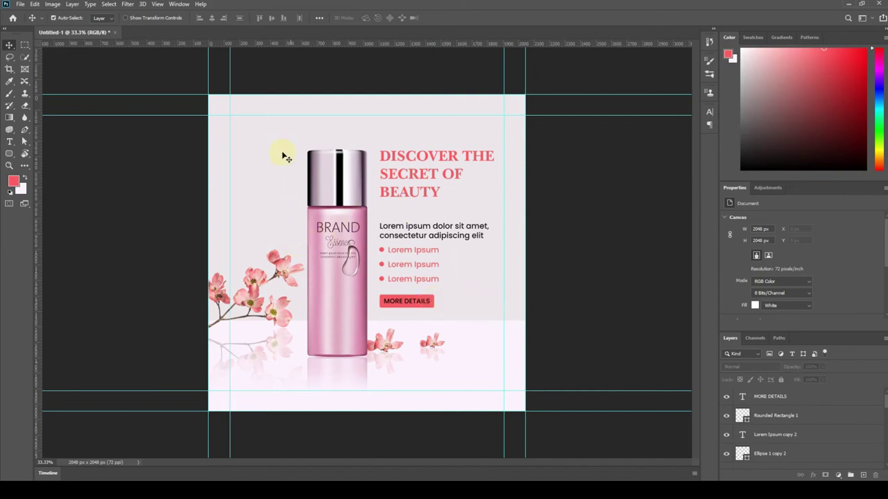
- Place the LOGO HERE logo from Untitled-1.png in the top-left corner and close that file
left_click(20, 5)
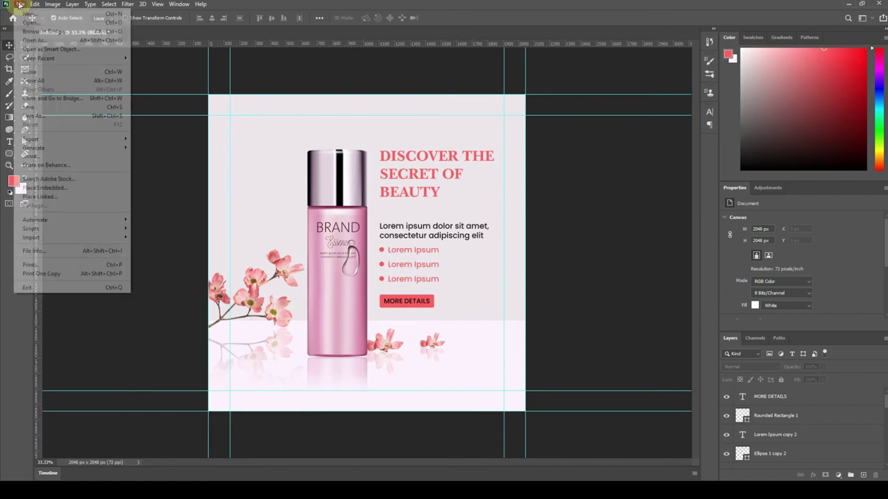
left_click(28, 23)
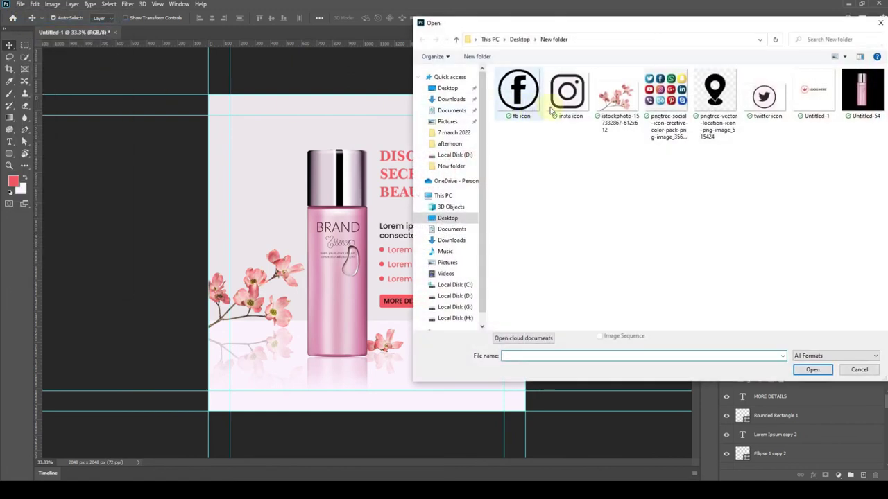
left_click(812, 97)
left_click(818, 369)
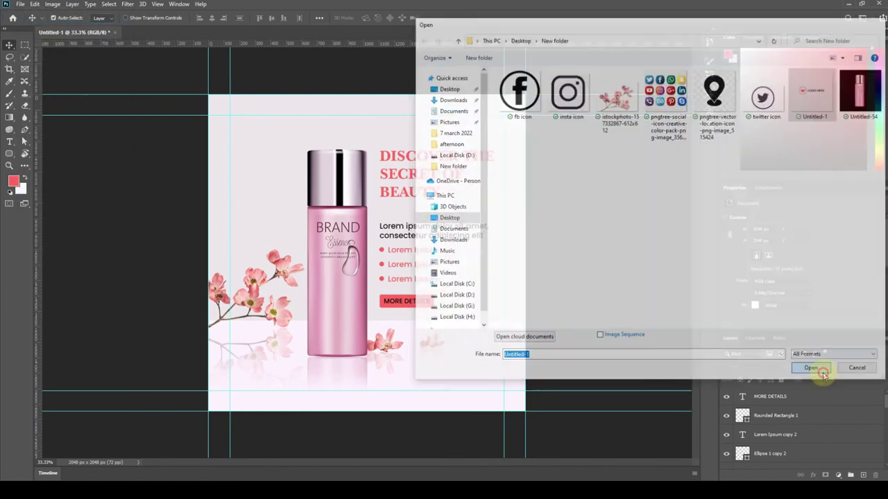
mouse_move(310, 243)
left_mouse_down()
mouse_move(326, 239)
mouse_move(242, 130)
left_mouse_up()
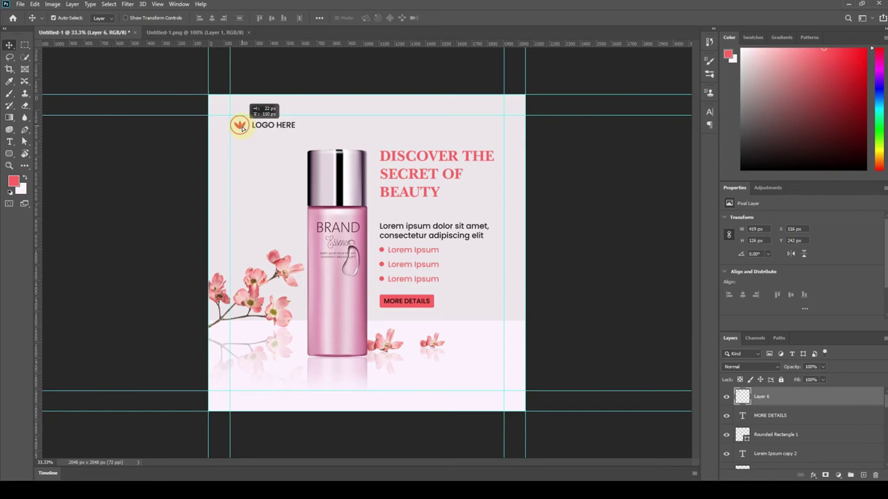
left_click(248, 32)
left_click(21, 4)
- Open the fb, insta and twitter icon files and place the Twitter icon bottom-right
left_click(31, 26)
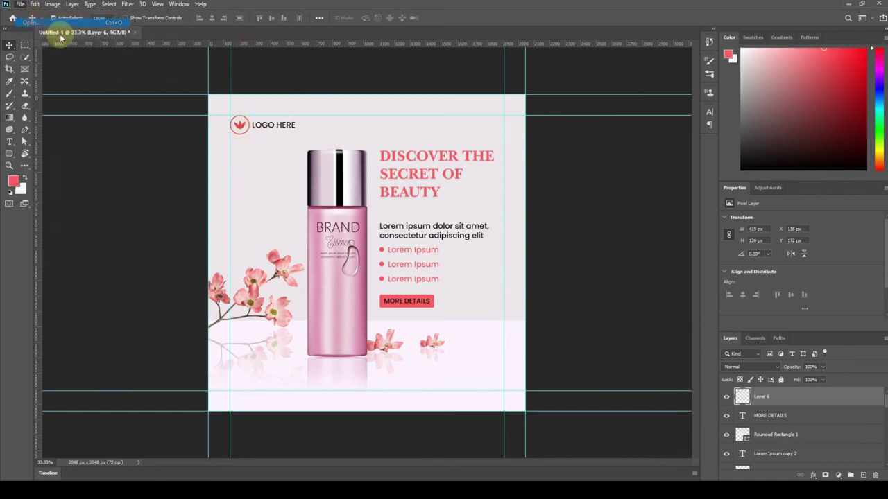
left_click(517, 105)
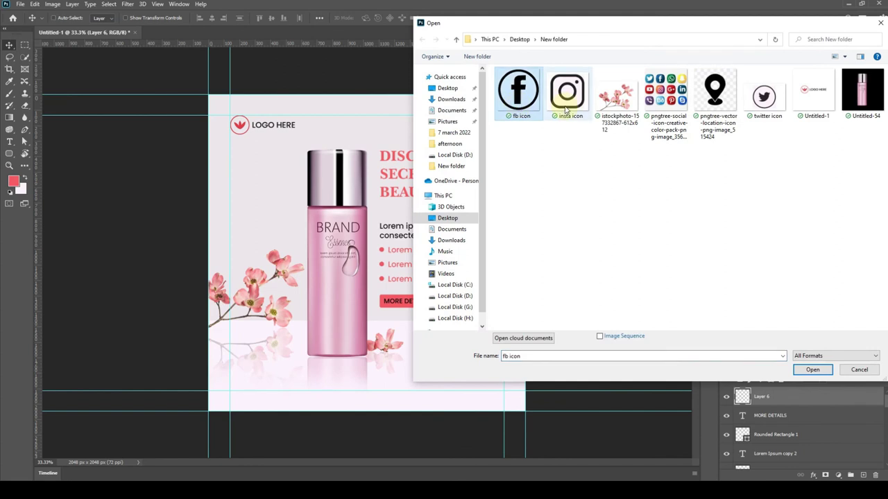
left_click(566, 104, "ctrl")
left_click(764, 97, "ctrl")
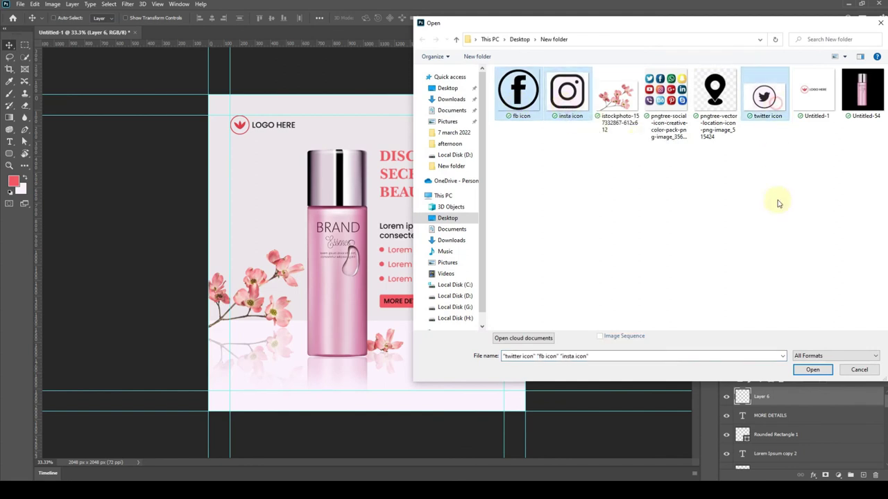
left_click(812, 369)
mouse_move(374, 257)
left_mouse_down()
mouse_move(136, 55)
mouse_move(496, 381)
left_mouse_up()
key("ctrl+t")
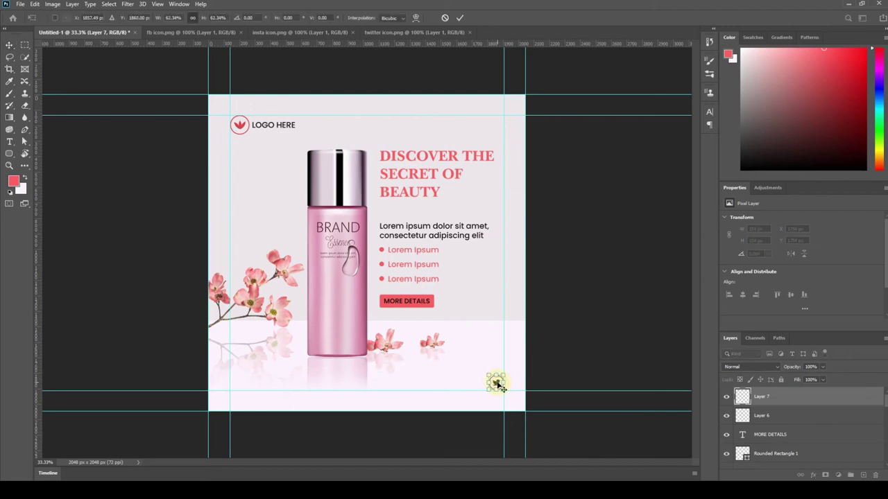
left_click(549, 379)
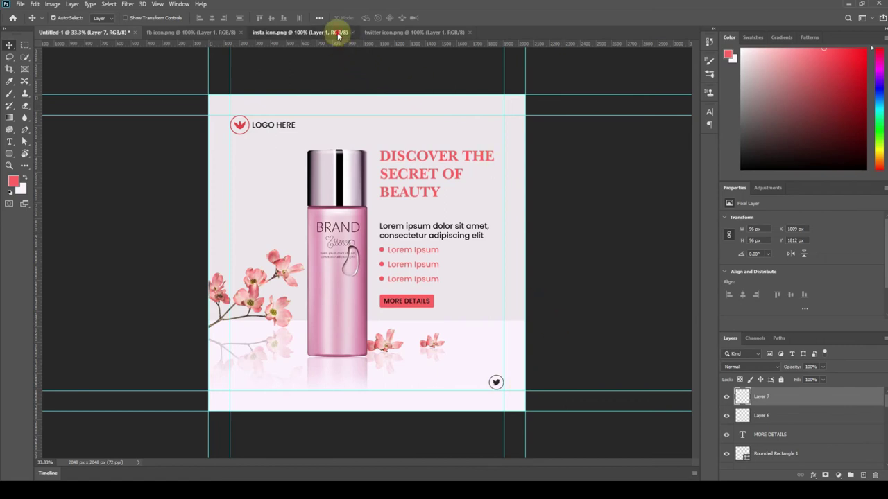
- Place and size the Instagram icon beside the Twitter icon
left_click(340, 32)
mouse_move(399, 238)
left_mouse_down()
mouse_move(329, 269)
mouse_move(467, 376)
mouse_move(469, 393)
mouse_move(475, 383)
left_mouse_up()
key("ctrl+t")
key("Return")
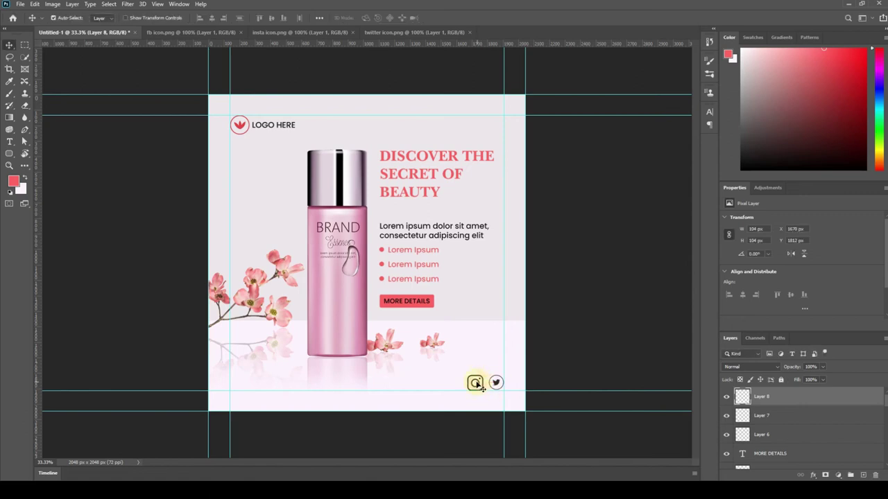
- Place the Facebook icon, shrunk to icon size, in line beside Instagram
left_click(197, 32)
left_click_drag(447, 317, 82, 33)
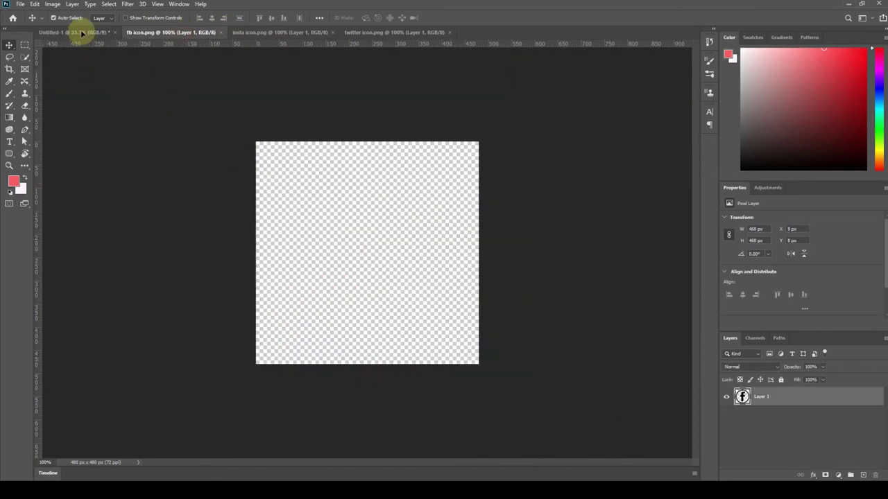
left_click_drag(81, 33, 420, 363)
key("ctrl+t")
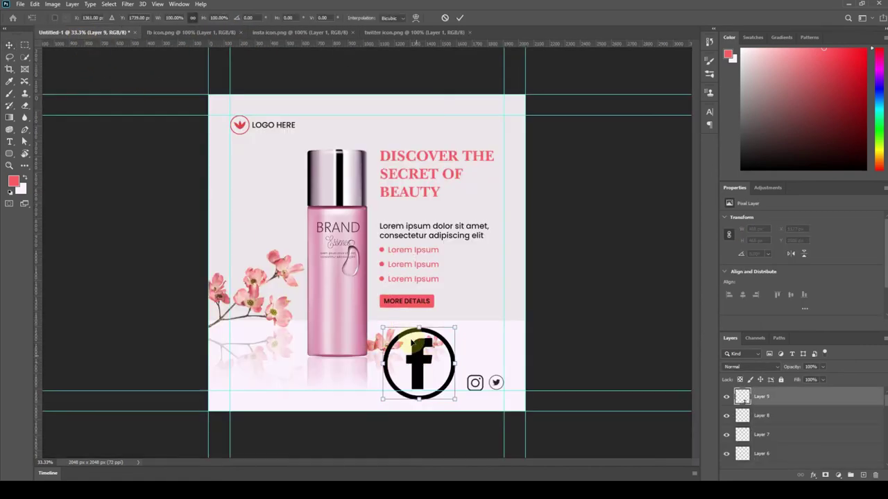
mouse_move(418, 327)
left_mouse_down()
mouse_move(418, 382)
mouse_move(452, 382)
left_mouse_up()
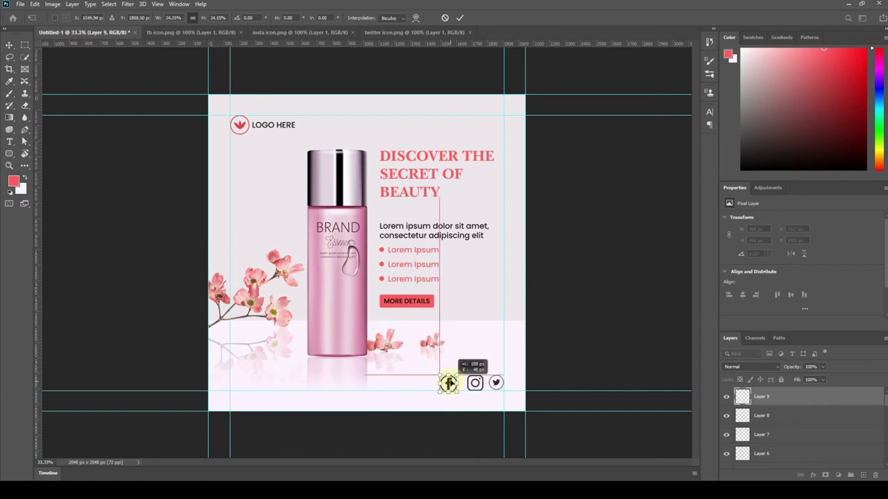
left_click_drag(452, 383, 454, 383)
key("Return")
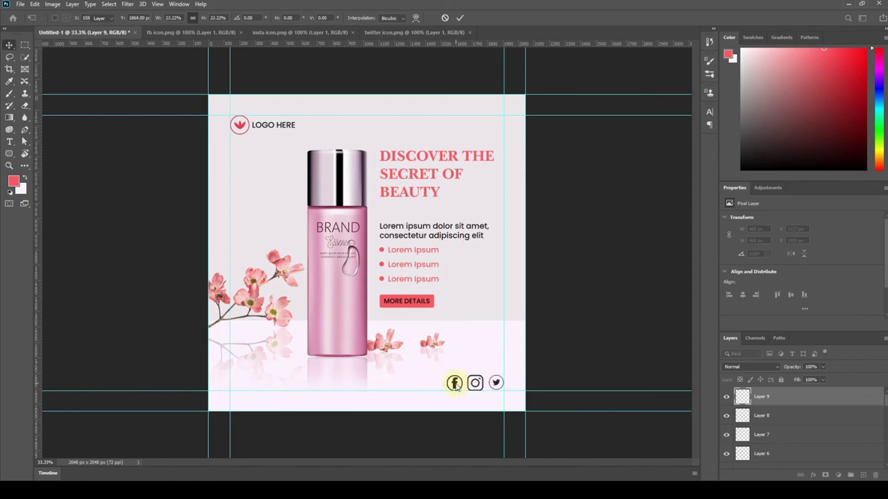
left_click(438, 383)
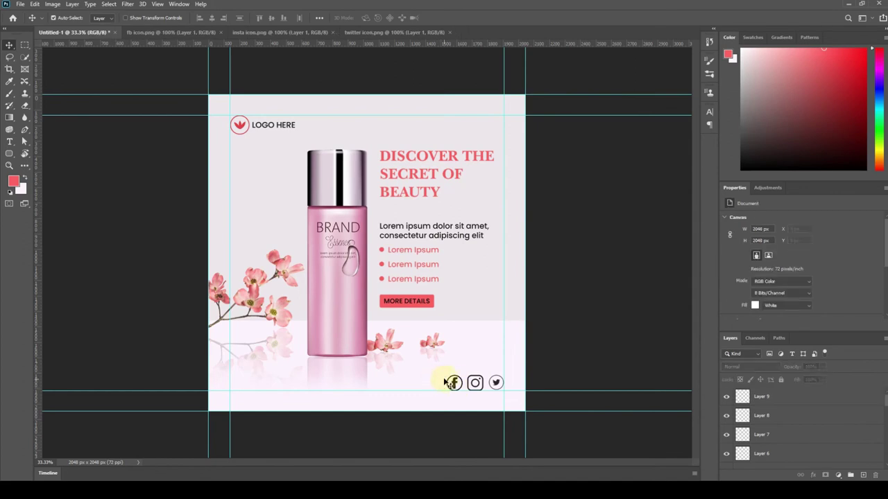
left_click(455, 383)
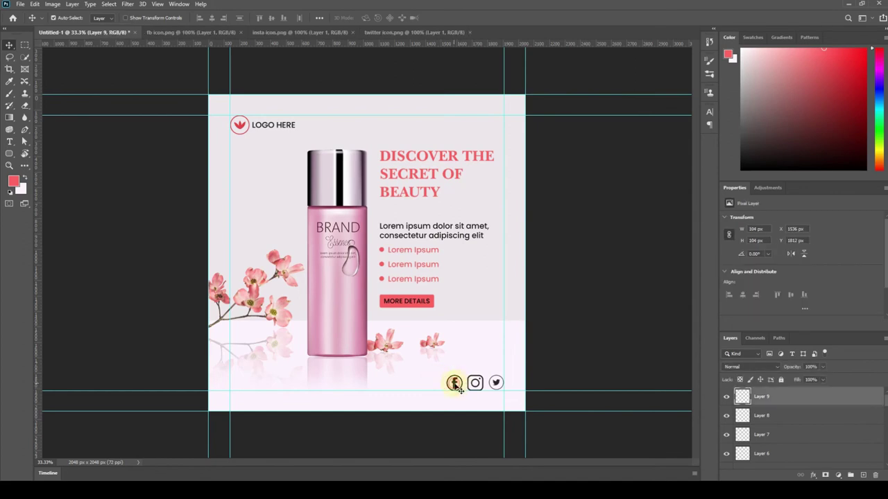
- Give the Facebook icon a Color Overlay in the button's red
double_click(797, 400)
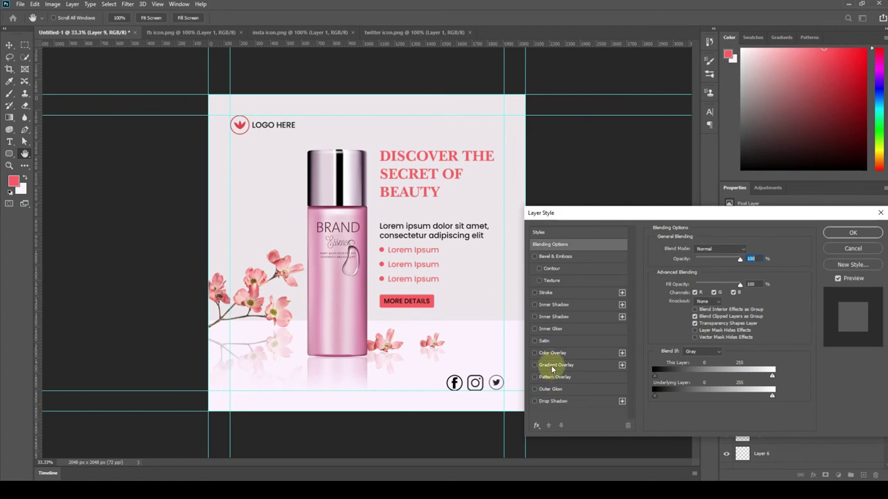
left_click(550, 355)
left_click(749, 251)
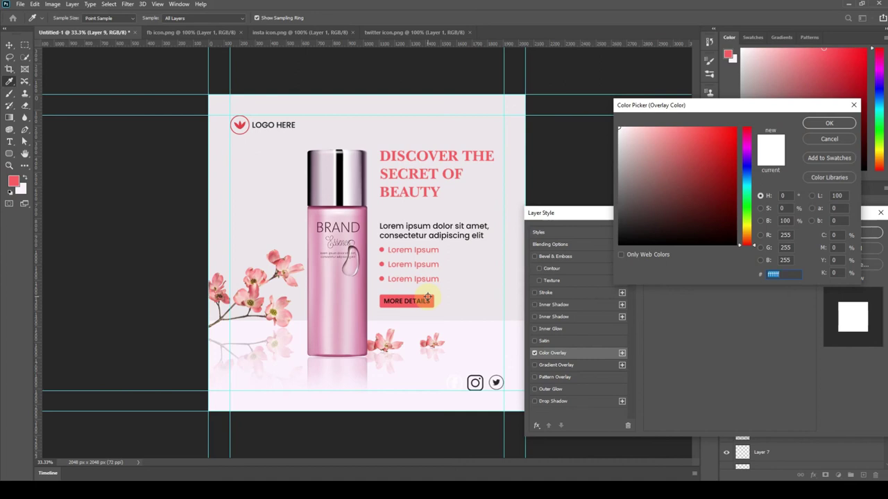
left_click(402, 305)
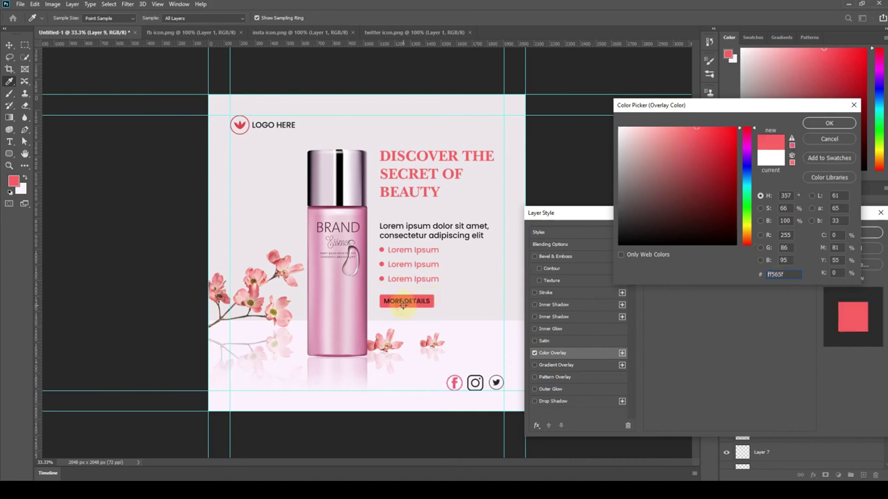
left_click(825, 125)
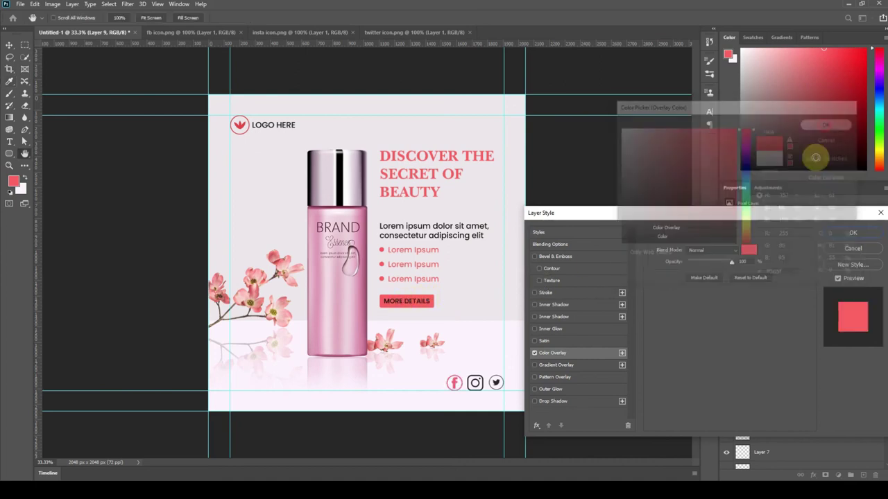
left_click(841, 235)
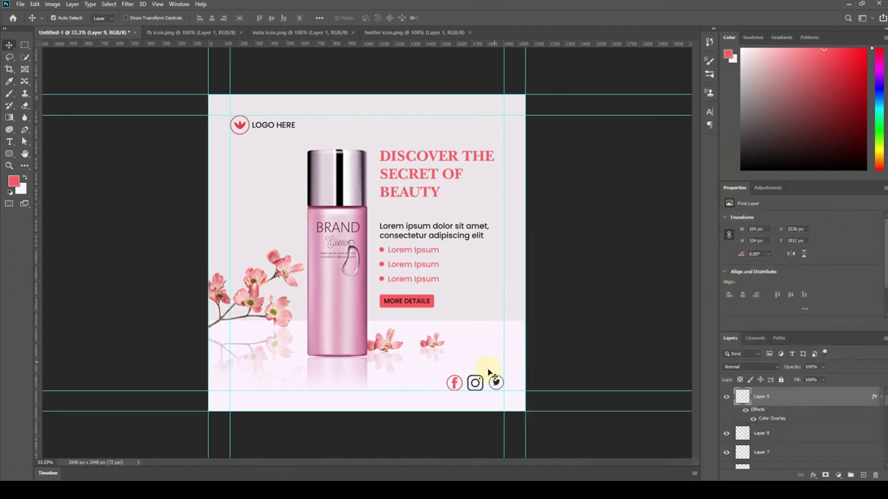
- Apply the same red Color Overlay to the Instagram and Twitter icons
left_click(486, 386)
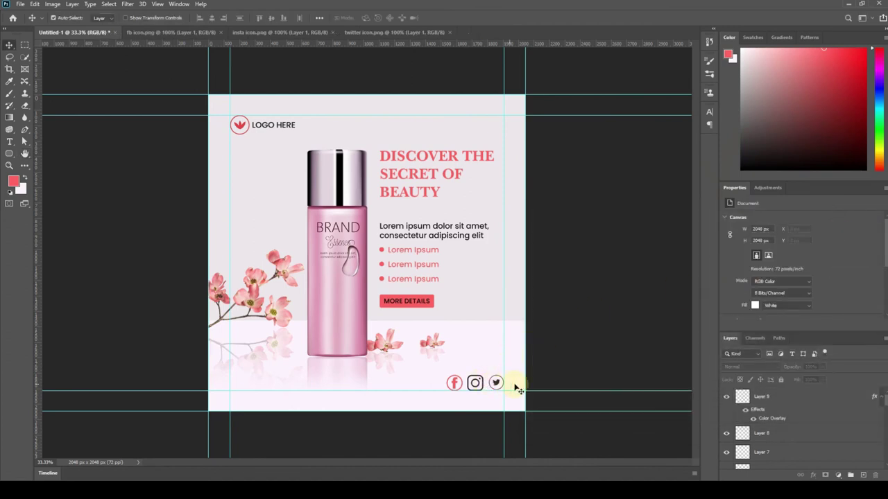
left_click(489, 387)
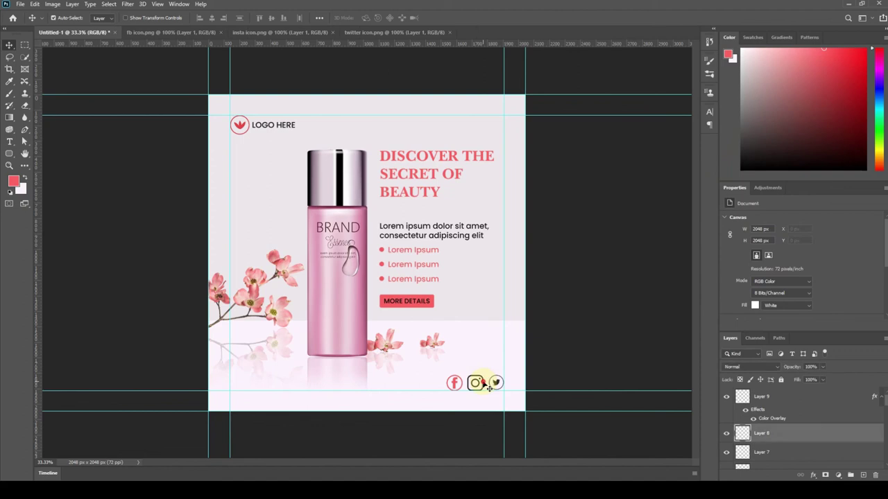
double_click(807, 432)
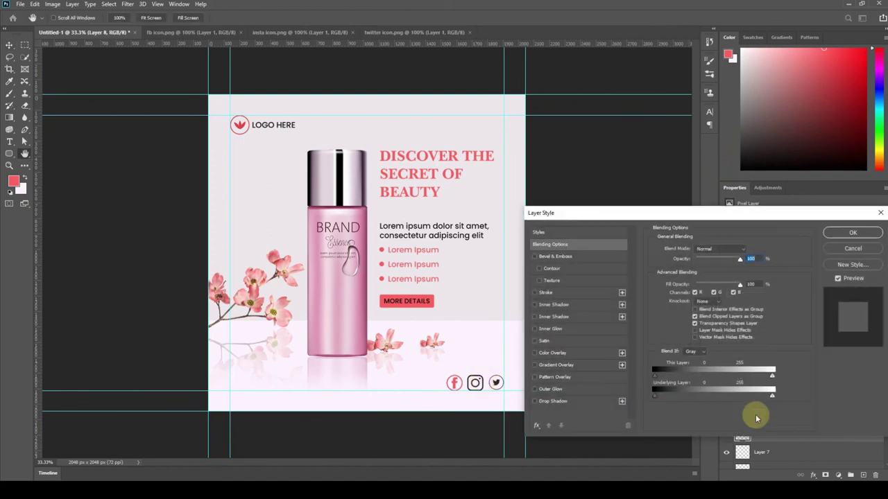
left_click(555, 353)
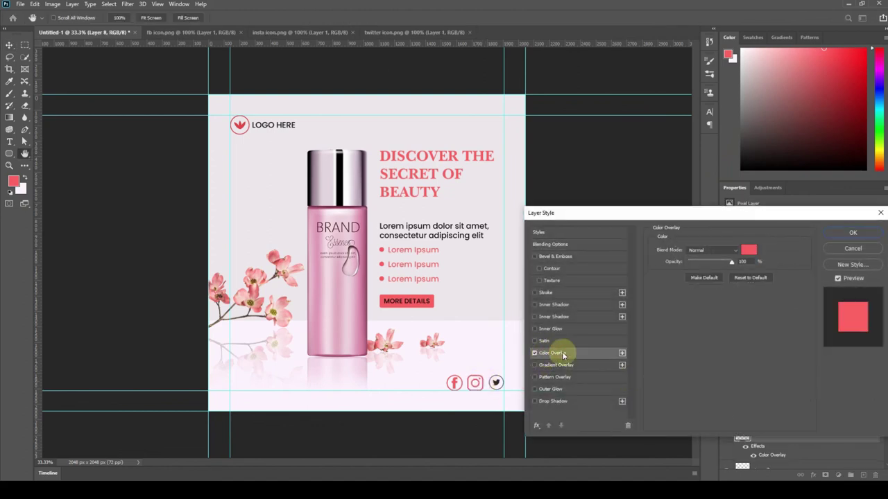
left_click(832, 233)
left_click(495, 383)
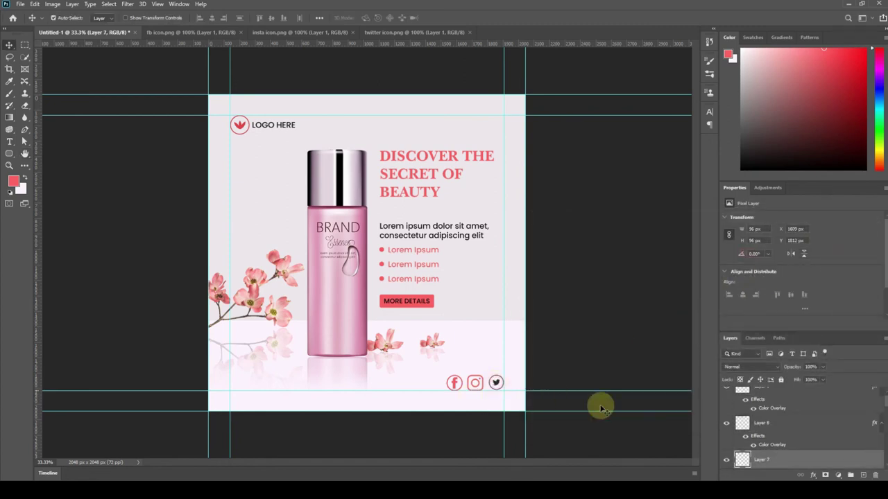
double_click(803, 456)
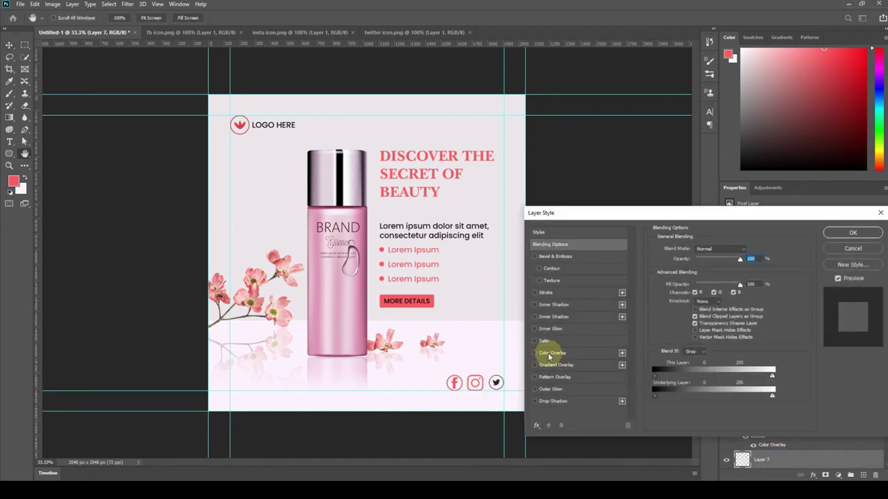
left_click(550, 354)
left_click(850, 233)
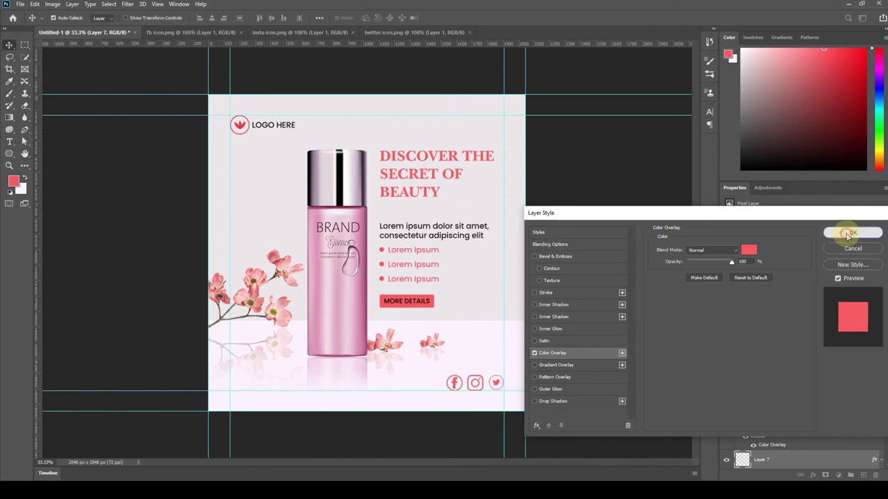
- Scale all three social icons down together to about 80%
left_click_drag(421, 378, 499, 386)
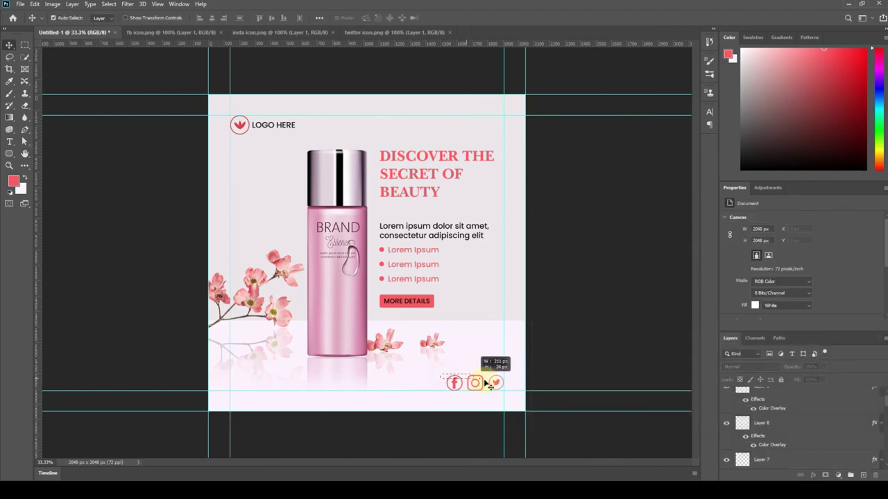
key("ctrl+t")
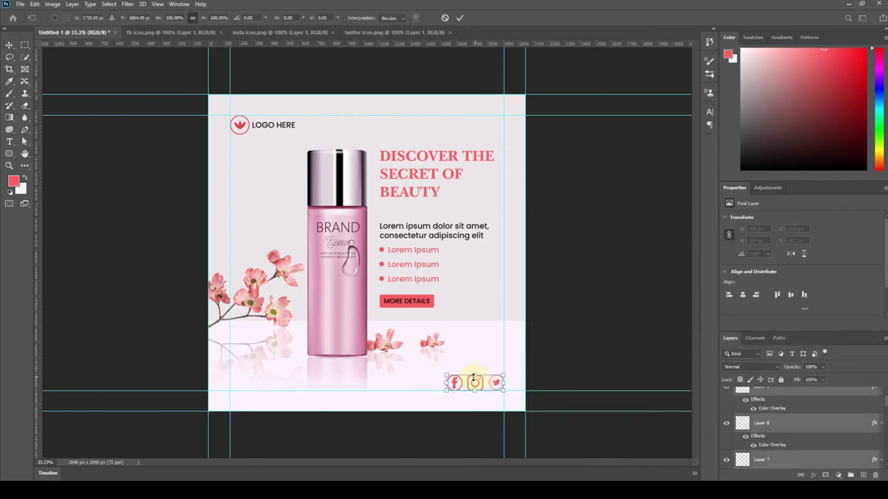
left_click_drag(445, 375, 453, 376)
- Commit the resize and group the three icon layers as 'Social icon'
key("Return")
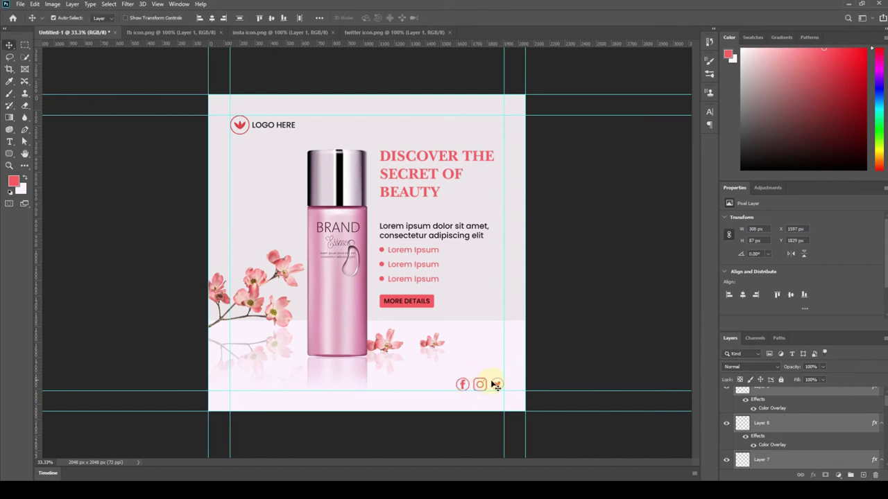
left_click(534, 364)
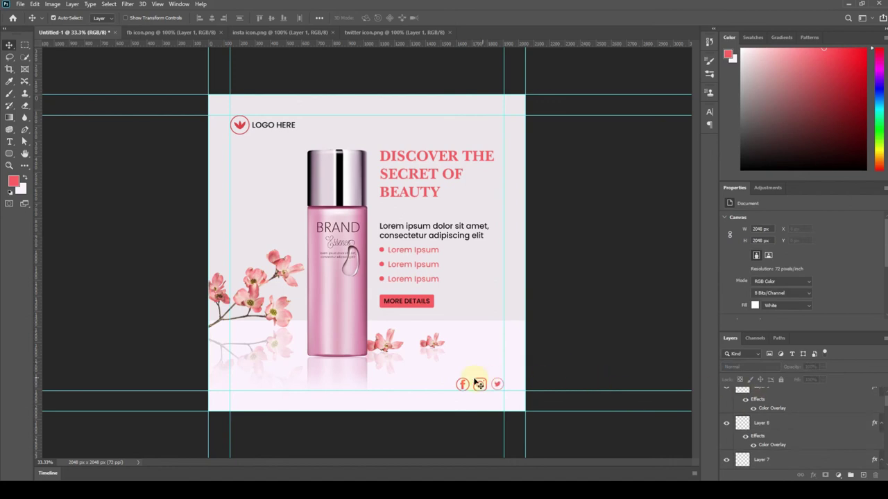
left_click(763, 426)
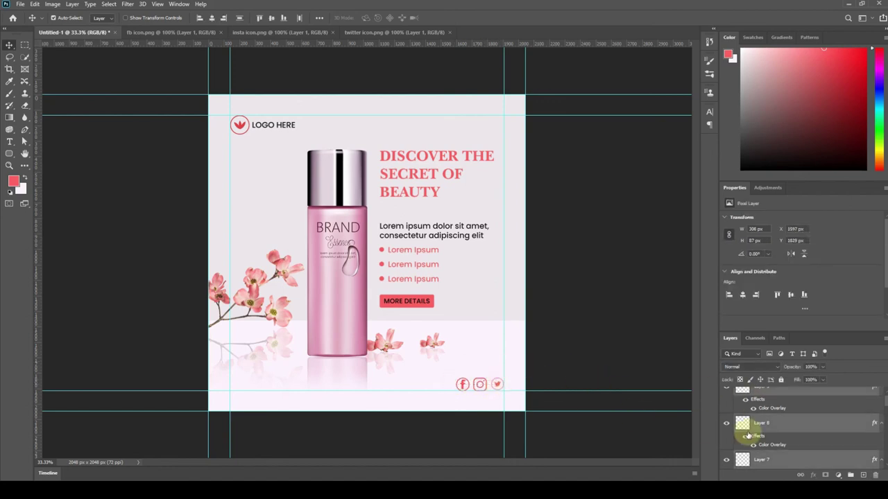
key("ctrl+g")
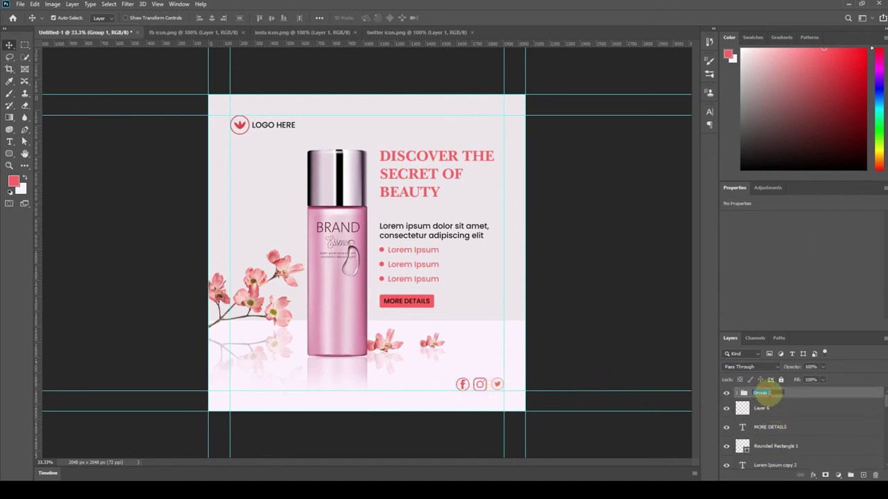
type("So")
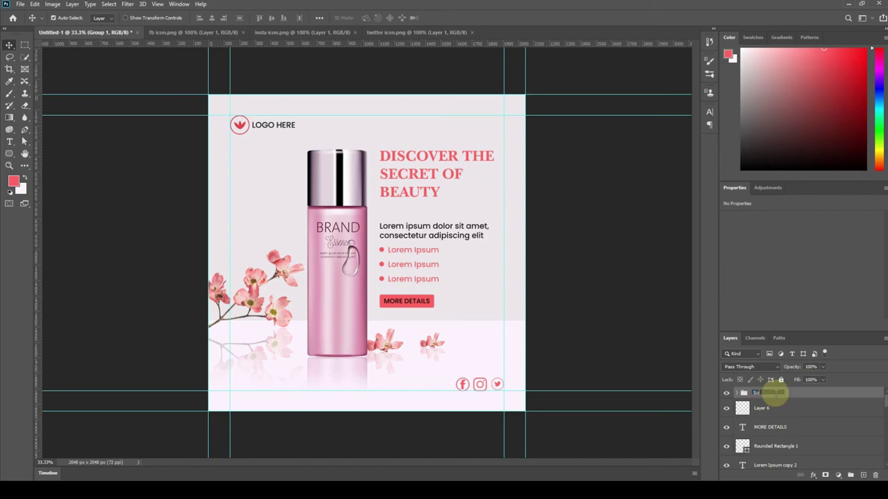
type("cial icon")
key("Return")
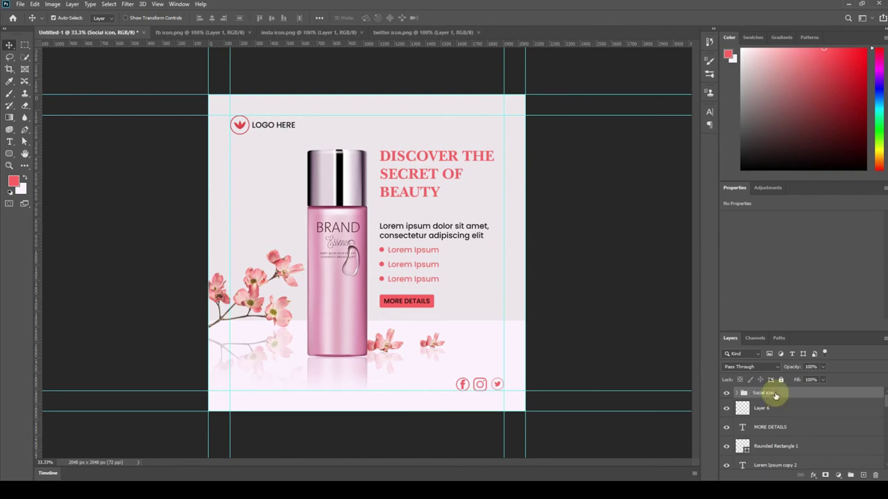
- Rename the logo layer (Layer 6) to 'logo'
left_click(726, 409)
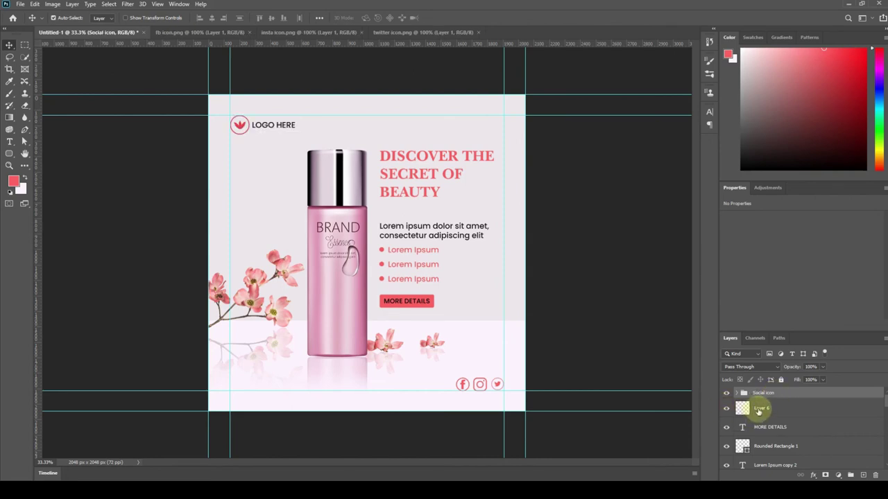
double_click(760, 409)
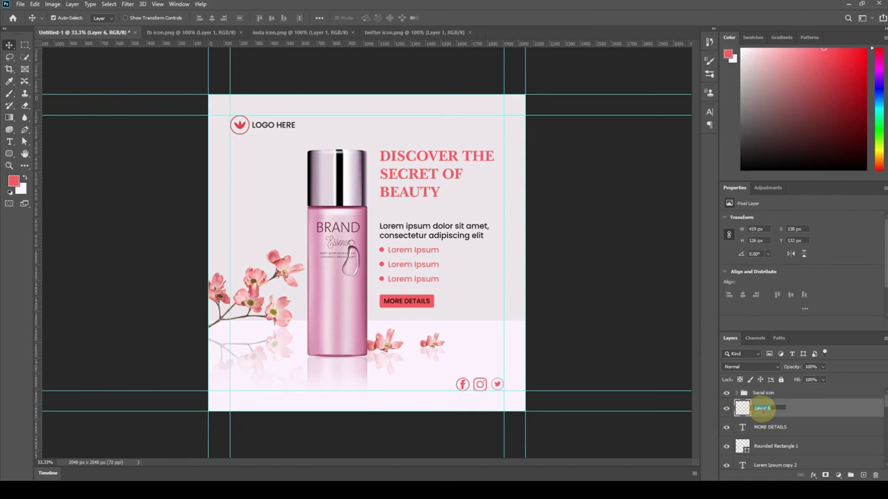
type("logo")
key("Return")
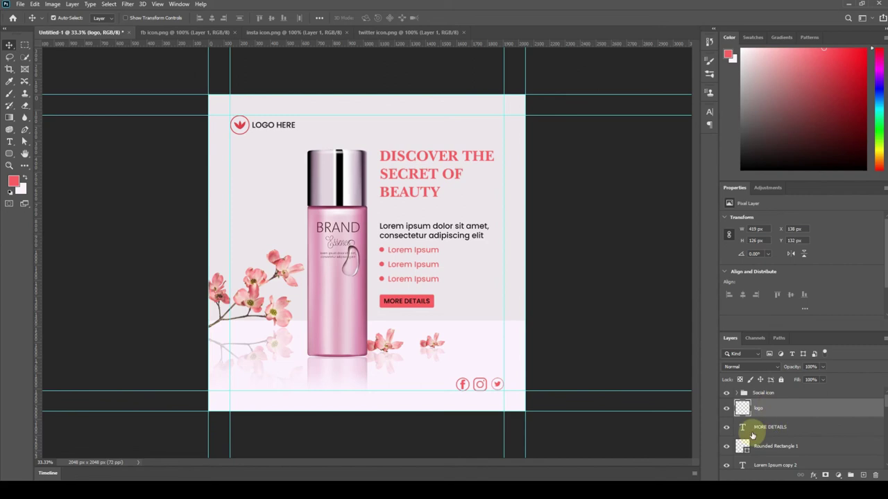
- Group the headline and bullet text layers as 'text'
left_click_drag(381, 141, 436, 283)
key("ctrl+g")
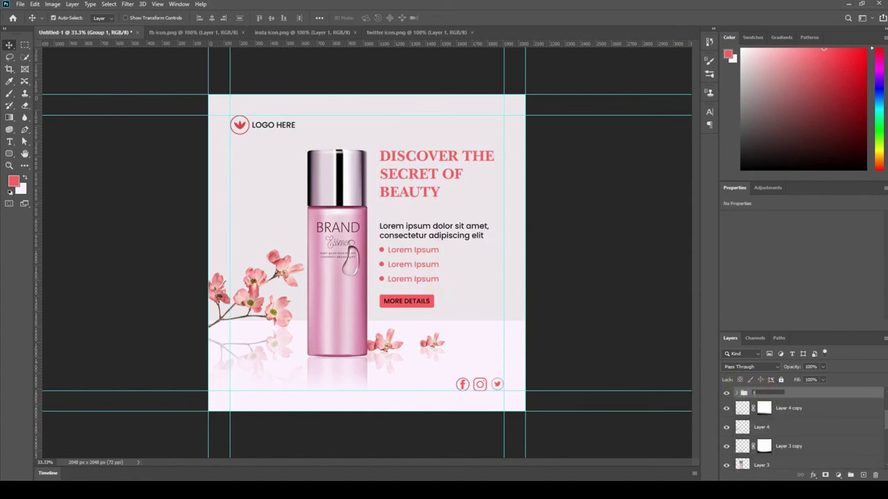
type("text")
key("Return")
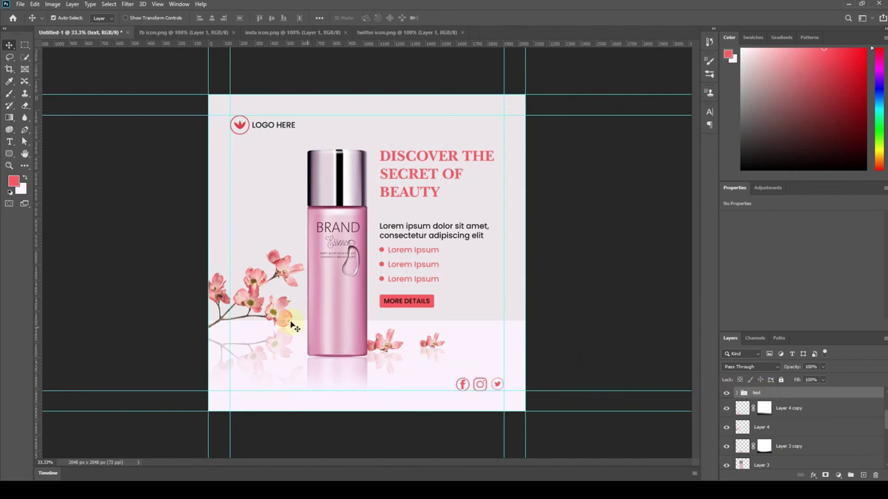
- Group the Layer 4, Layer 4 copy and Layer 3 copy image layers as 'image'
left_click(276, 319)
left_click(323, 336, "shift")
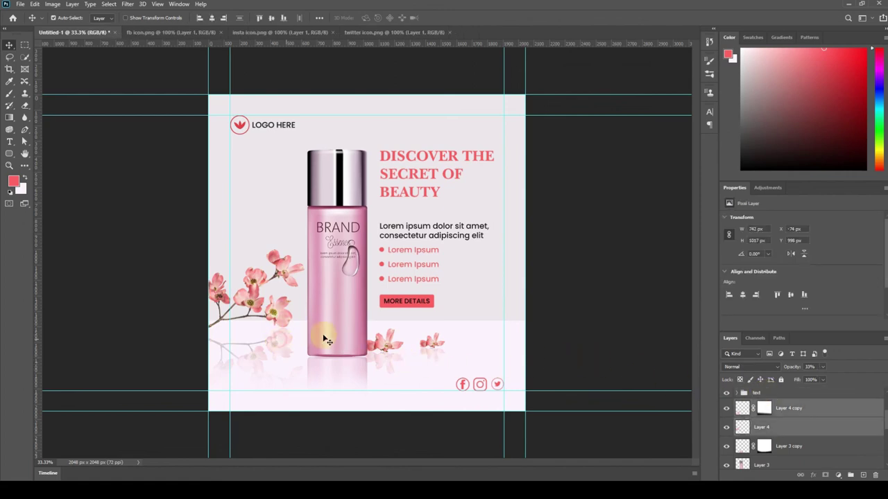
left_click(385, 348, "shift")
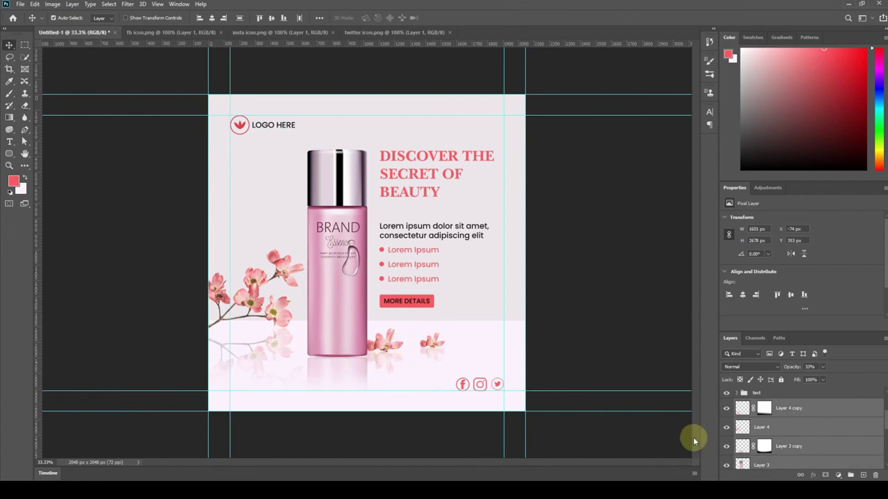
key("ctrl+g")
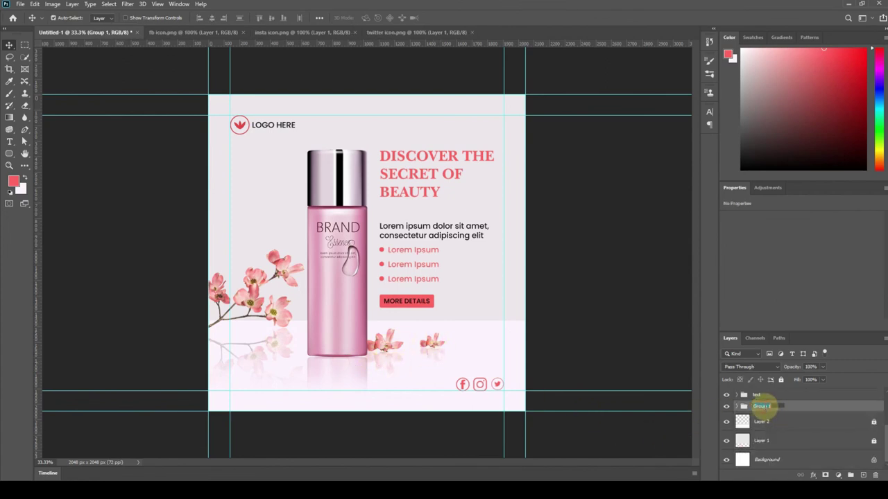
type("pr")
type("ge")
key("Return")
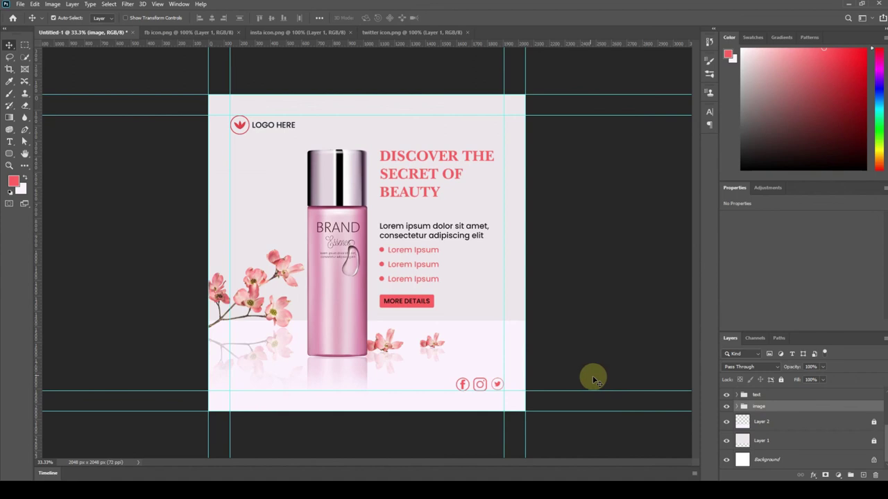
- Group Layer 1 and Layer 2 as 'Background'
left_click(872, 425)
left_click(873, 441)
left_click(793, 442)
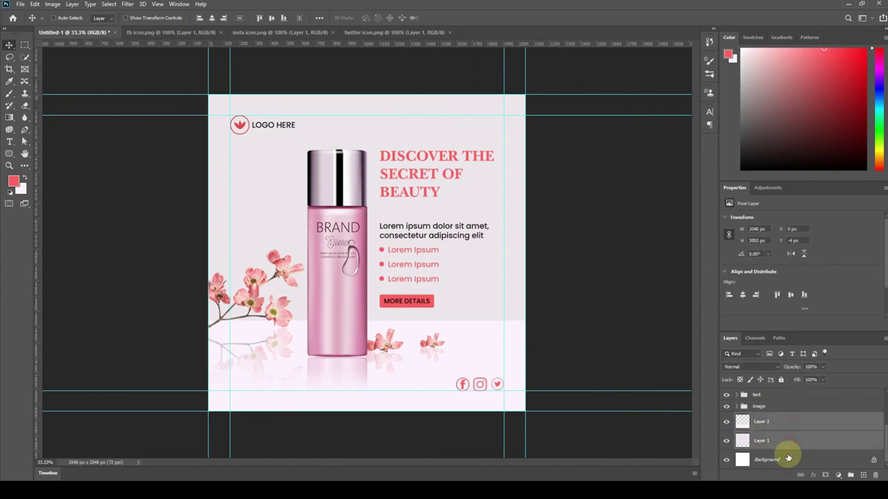
key("ctrl+g")
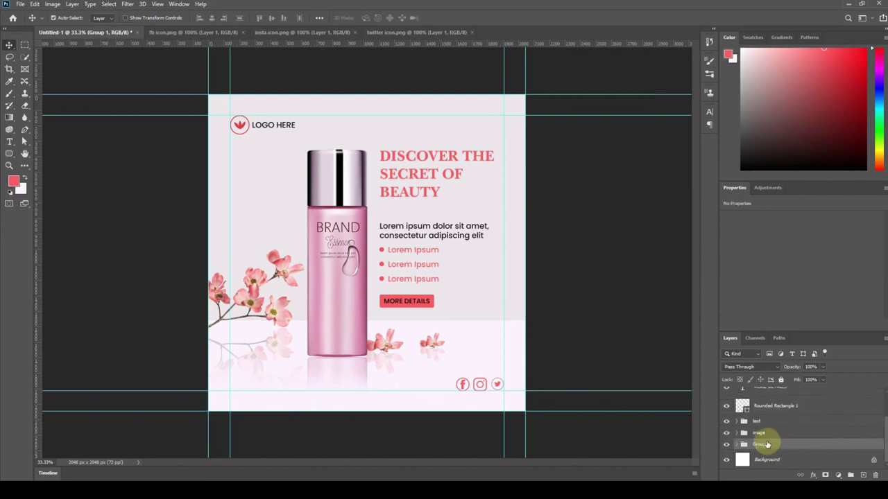
double_click(761, 444)
type("d")
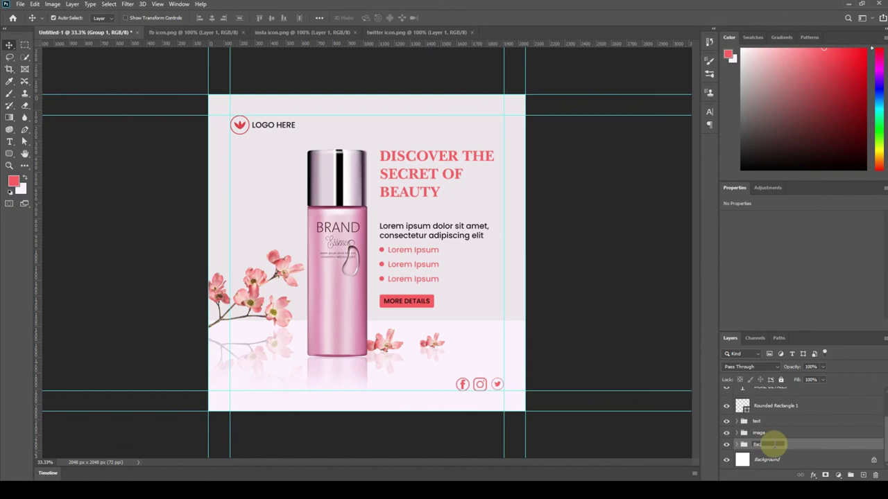
type("rou")
type("nd")
key("Return")
- Group MORE DETAILS and Rounded Rectangle 1 as 'button'
scroll(834, 447, "up", 2)
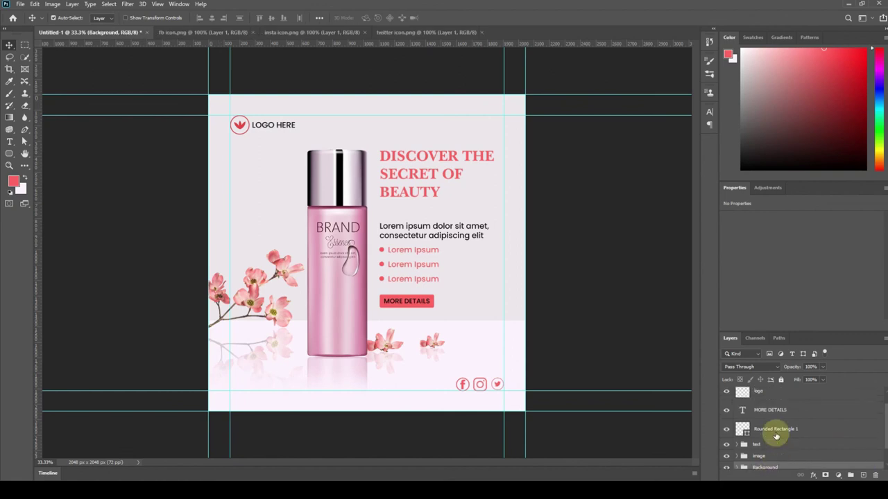
left_click(726, 428)
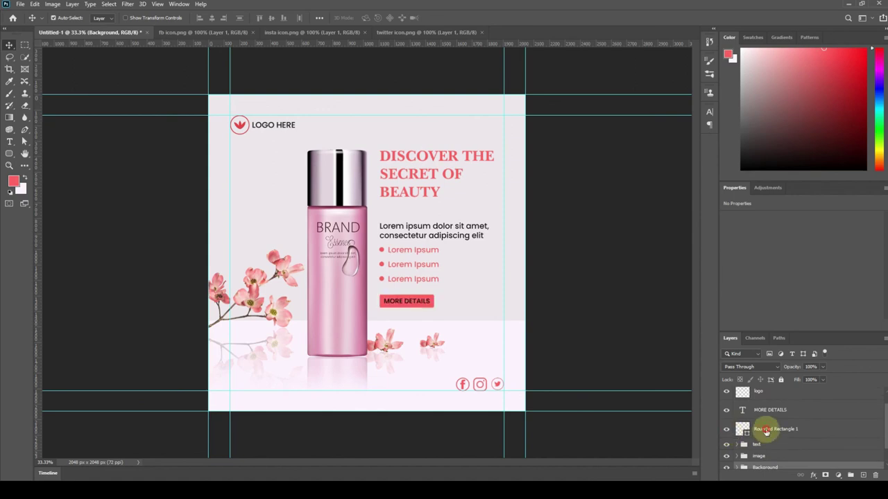
left_click(766, 429)
left_click(776, 410)
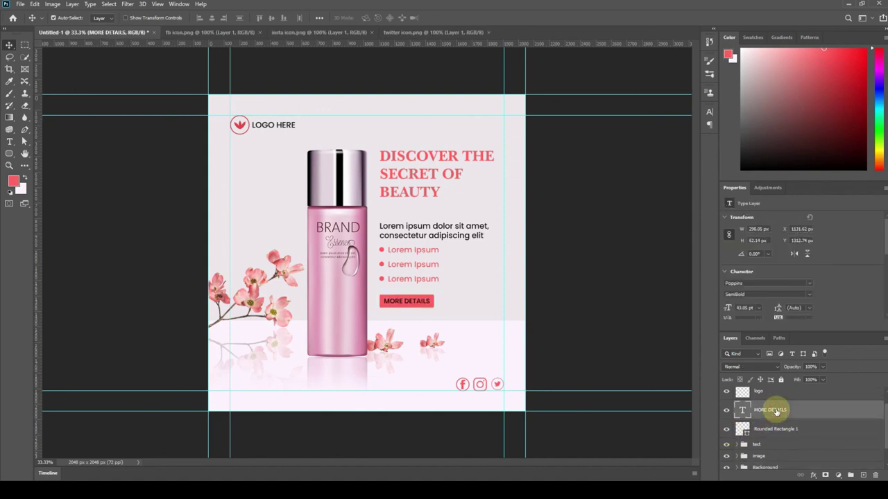
left_click(777, 429, "shift")
key("ctrl+g")
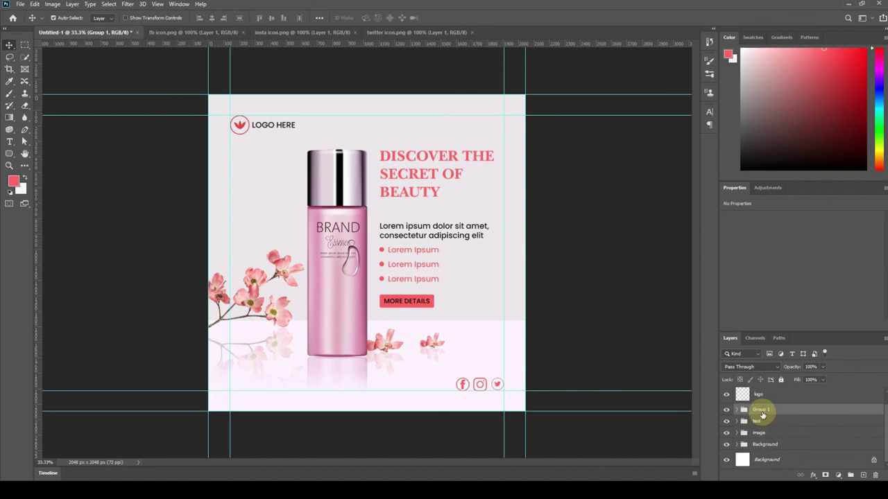
type("butt")
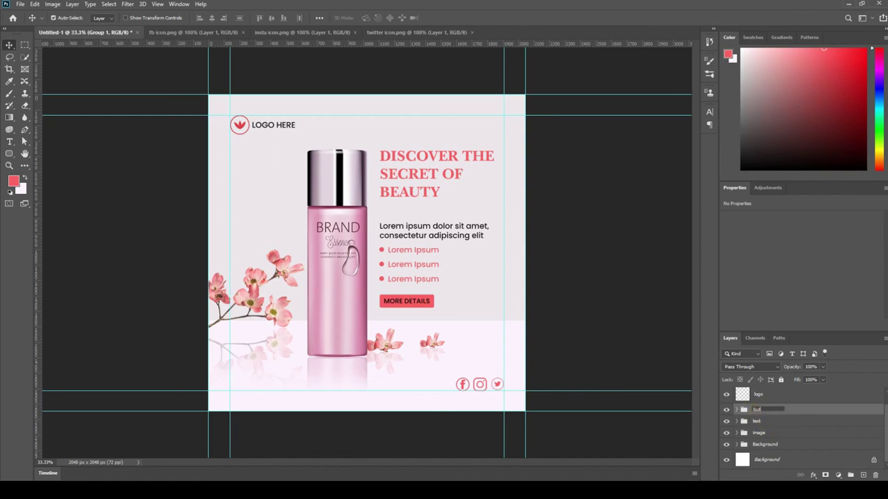
type("on")
left_click(768, 411)
- Move the Social icon group below logo and lock the Background group
scroll(763, 410, "up", 1)
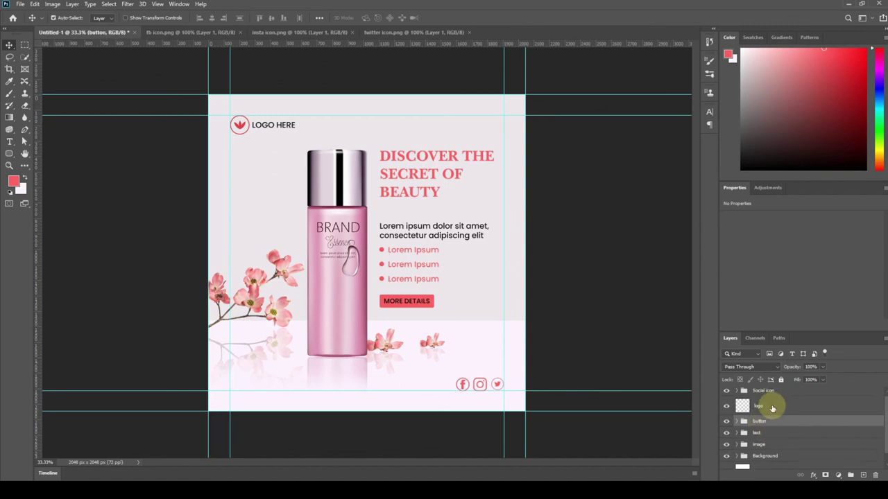
left_click_drag(762, 392, 763, 409)
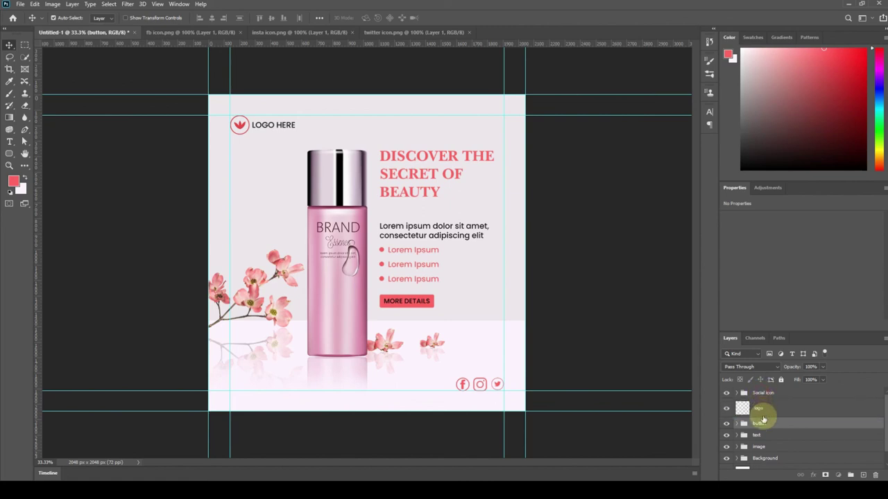
left_click(491, 283)
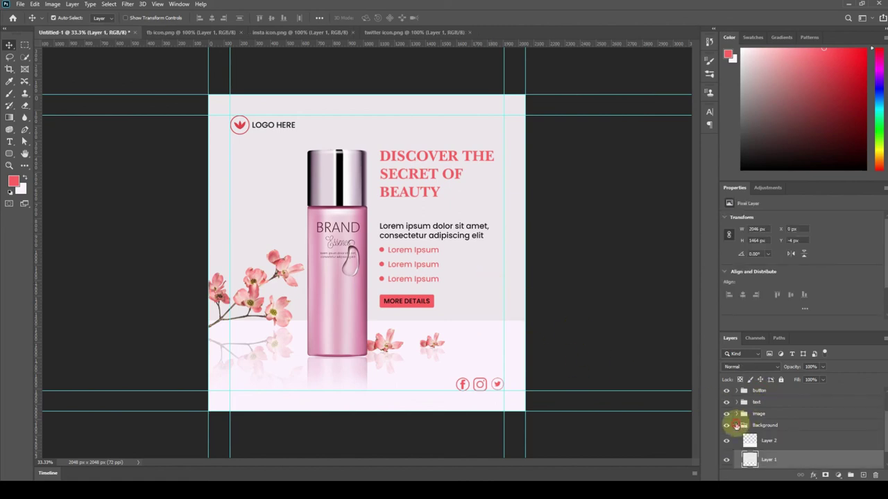
left_click(737, 425)
left_click(782, 380)
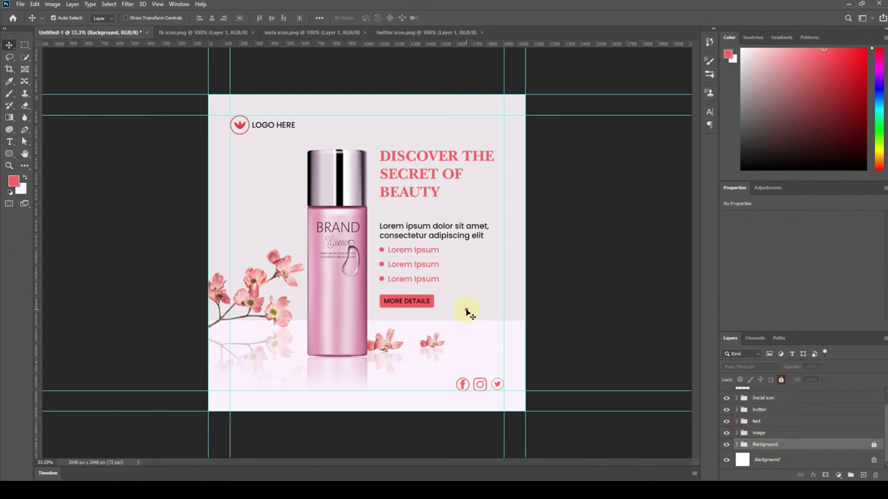
left_click(468, 313)
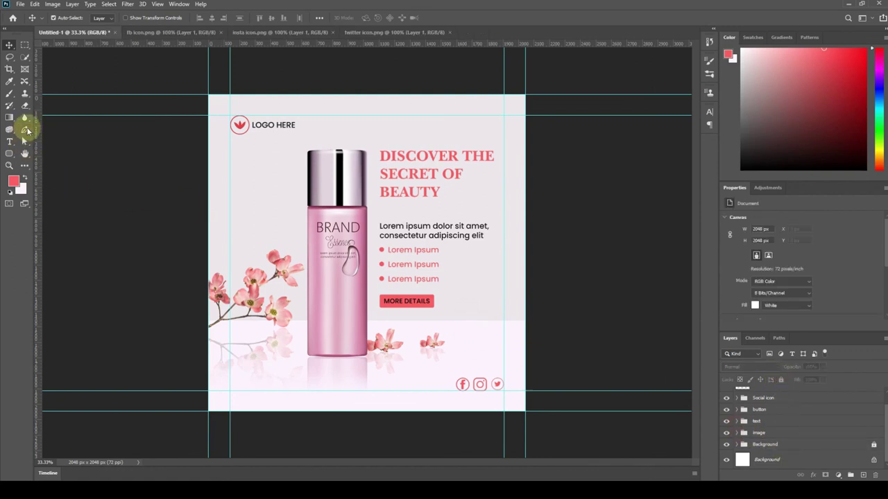
- Draw a closed curved Pen shape, Shape 1, sweeping across the top-right edge
left_click(25, 129)
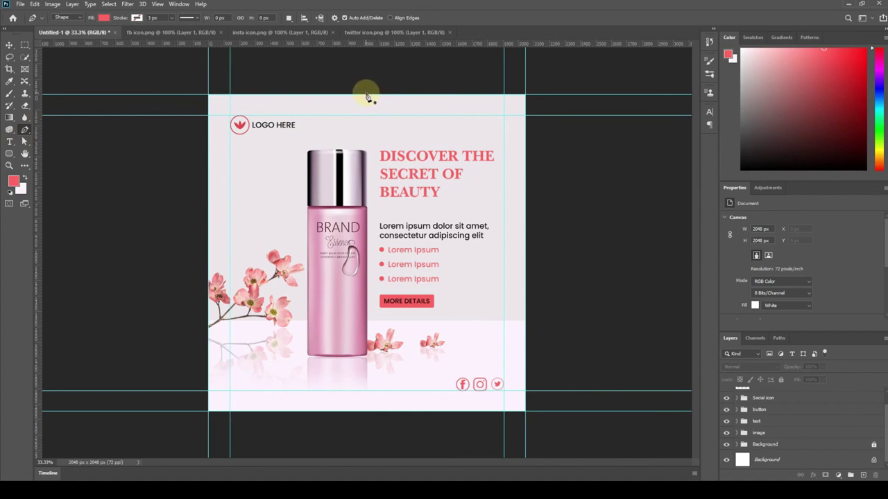
left_click(367, 96)
left_click_drag(393, 129, 420, 128)
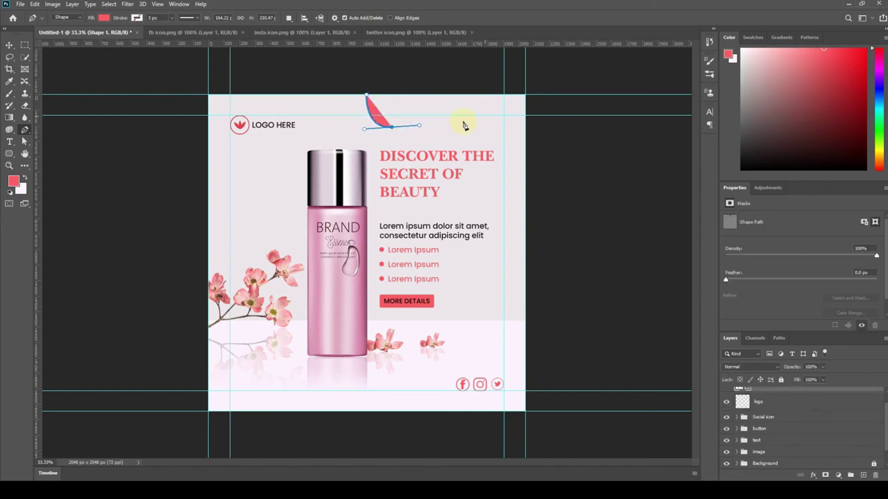
left_click_drag(392, 129, 430, 130)
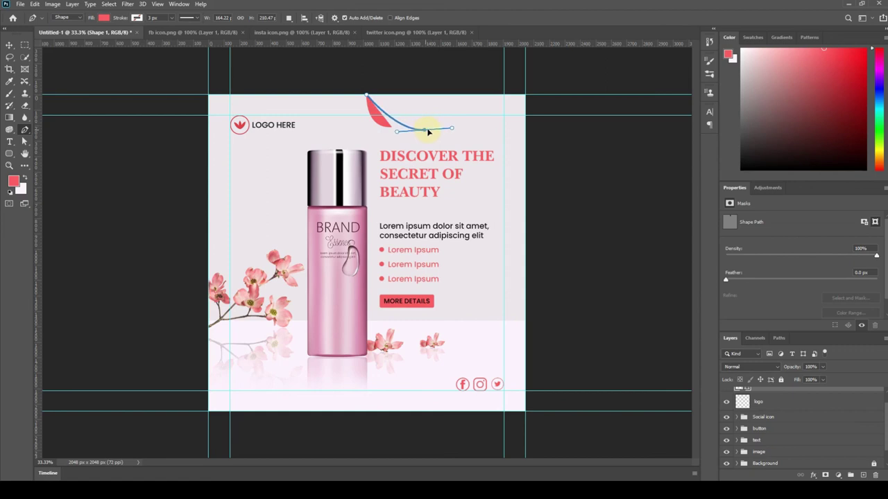
mouse_move(528, 118)
left_mouse_down()
mouse_move(540, 102)
mouse_move(505, 77)
left_mouse_up()
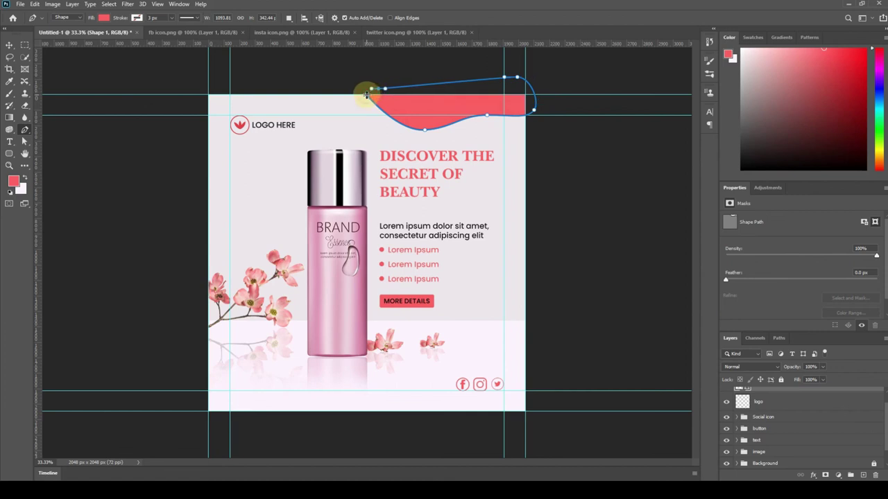
left_click_drag(368, 97, 369, 99)
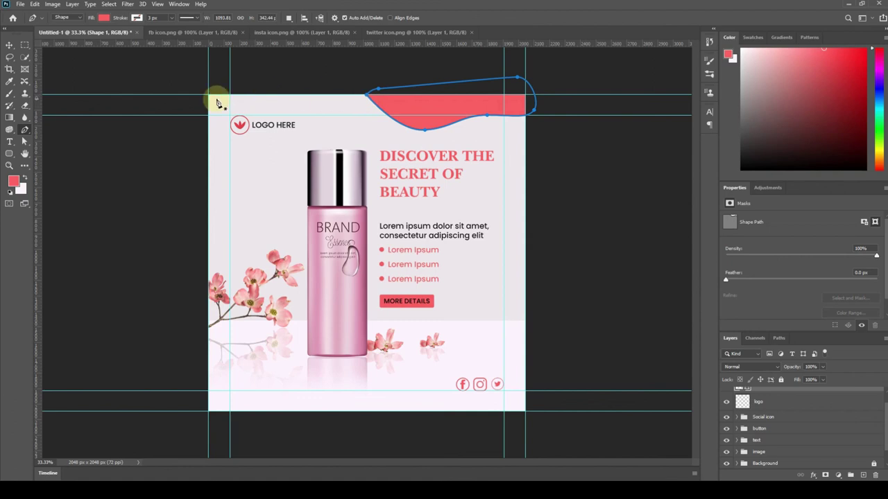
left_click(9, 44)
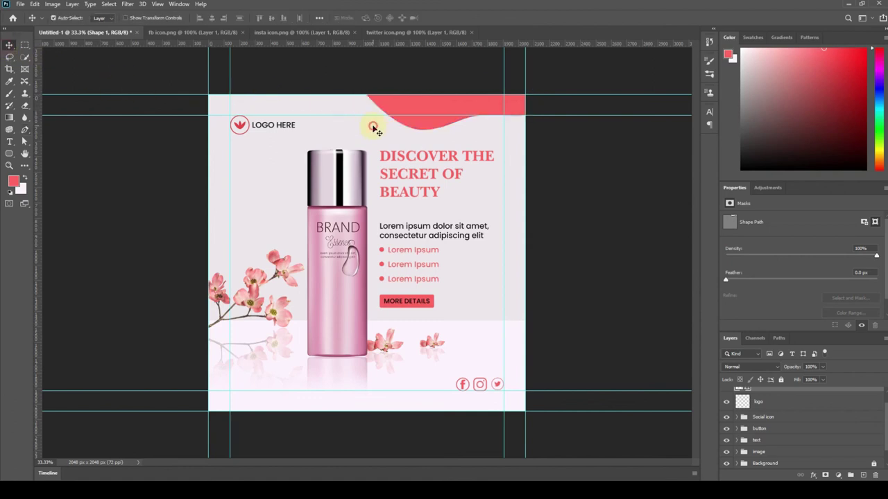
left_click(385, 111)
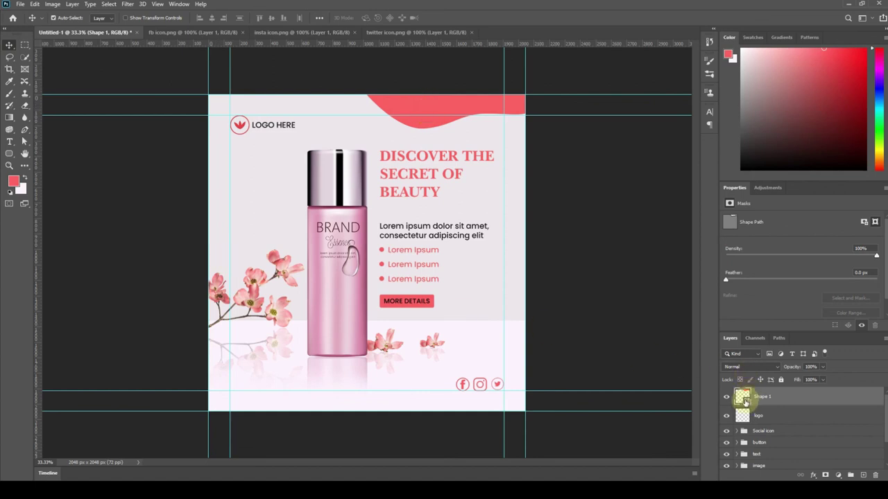
- Change Shape 1's fill to pink d587ad sampled from the bottle
left_click_drag(745, 398, 748, 401)
double_click(744, 398)
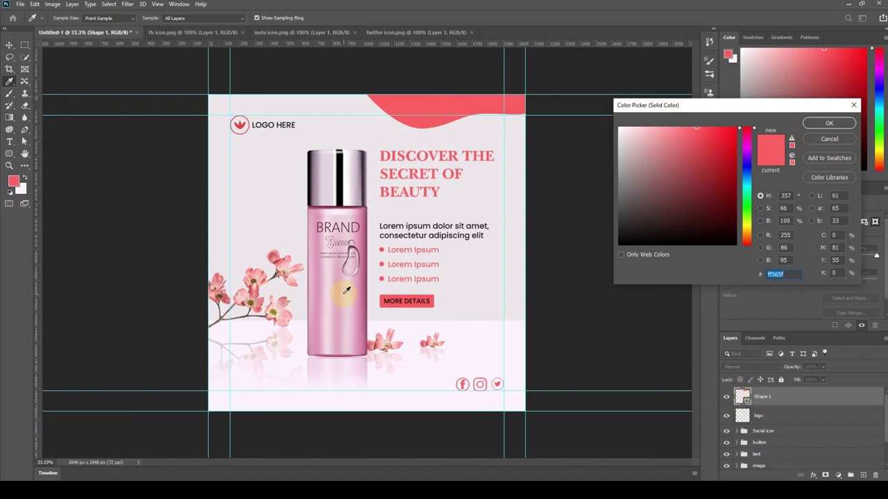
left_click(360, 277)
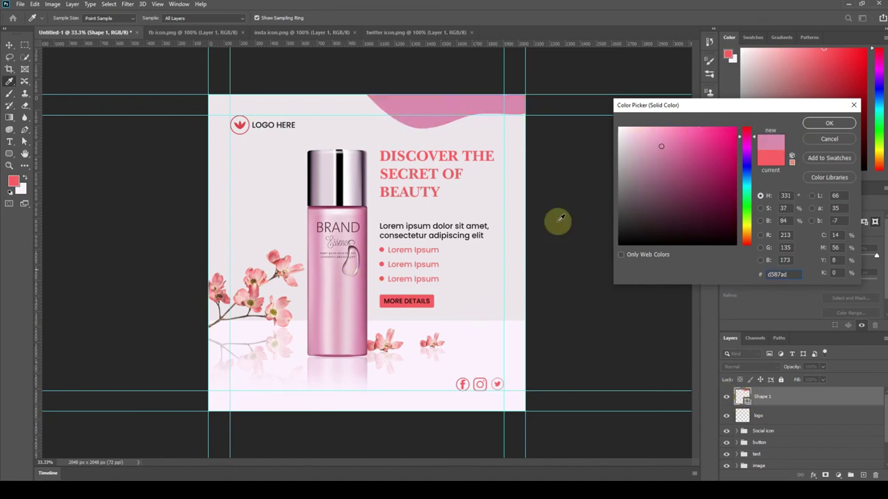
left_click_drag(787, 274, 762, 278)
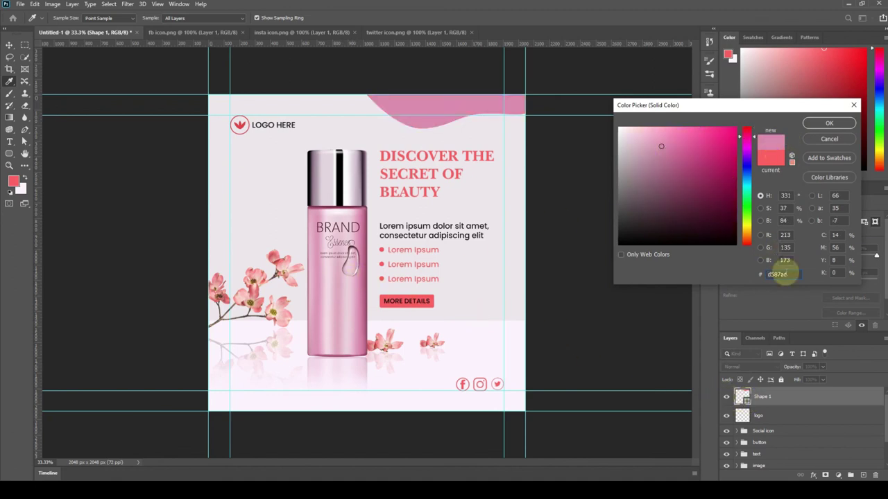
left_click(828, 123)
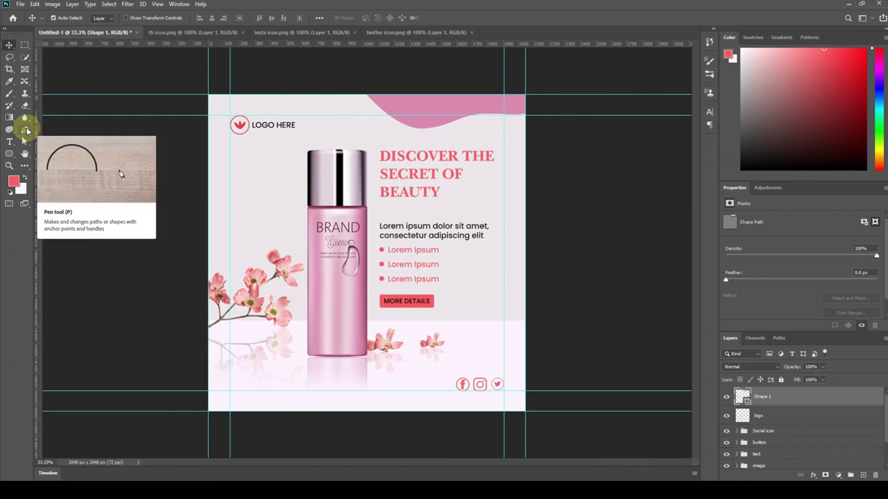
left_click(243, 241)
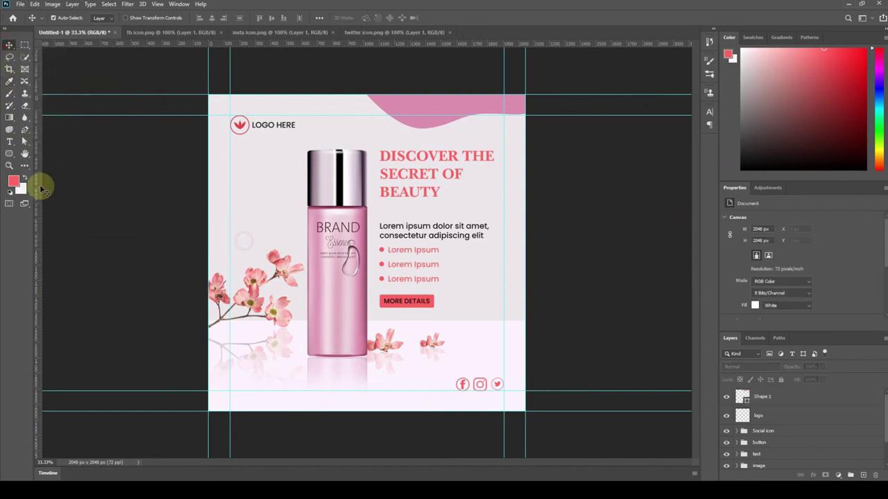
- Draw a closed curved Pen shape, Shape 2, along the bottom-left corner
left_click(25, 130)
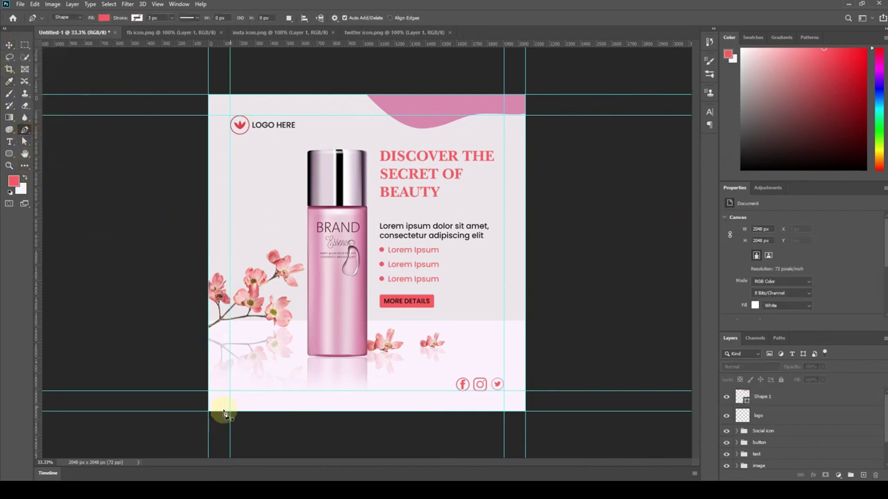
left_click(202, 412)
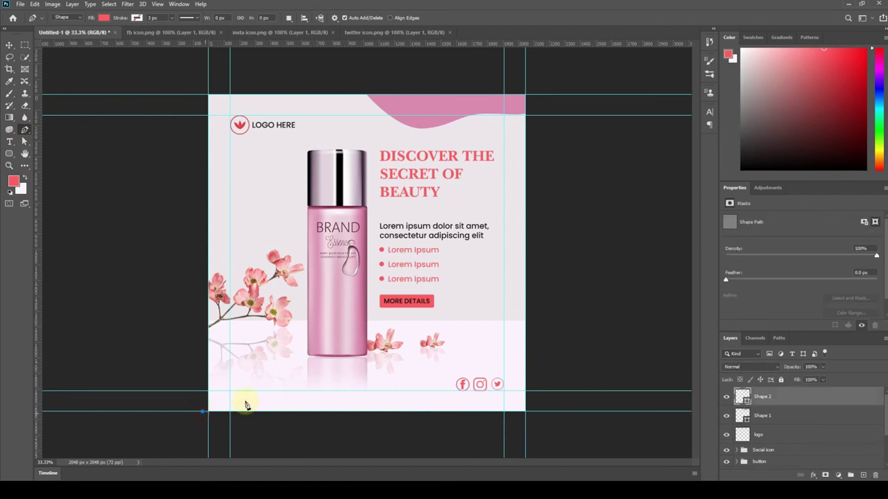
left_click_drag(255, 392, 294, 407)
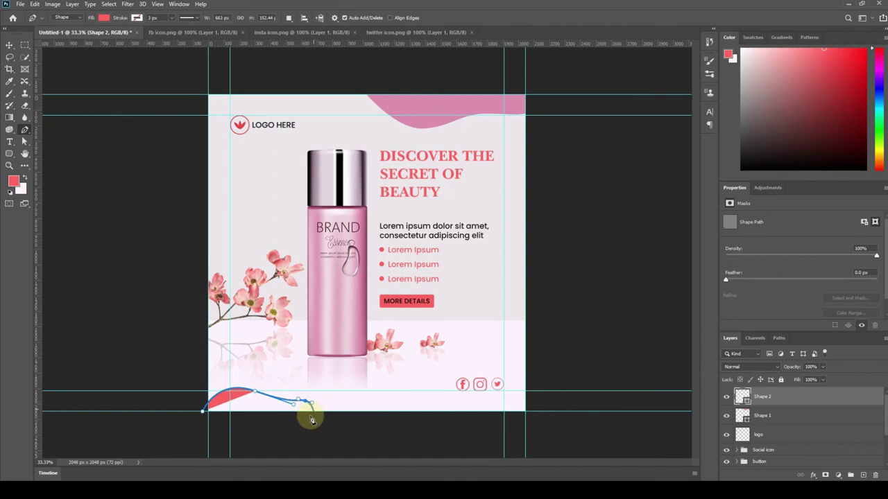
left_click_drag(305, 419, 292, 420)
left_click(224, 420)
left_click(203, 412)
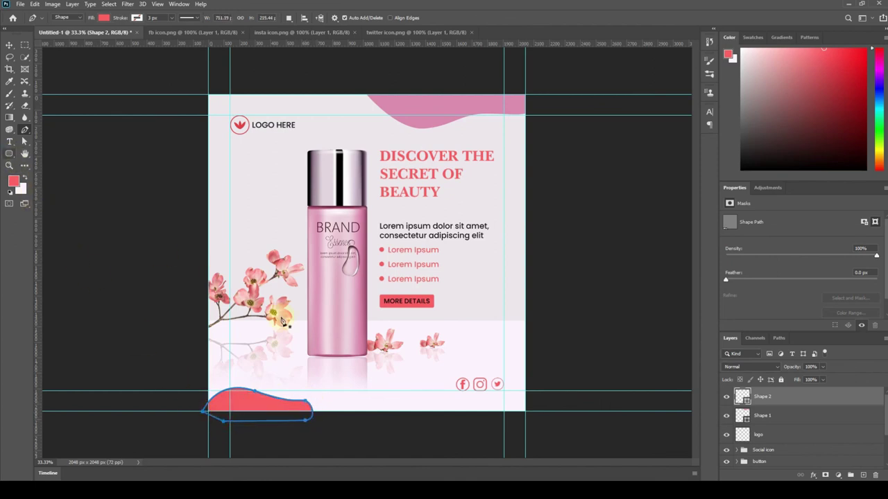
left_click(9, 46)
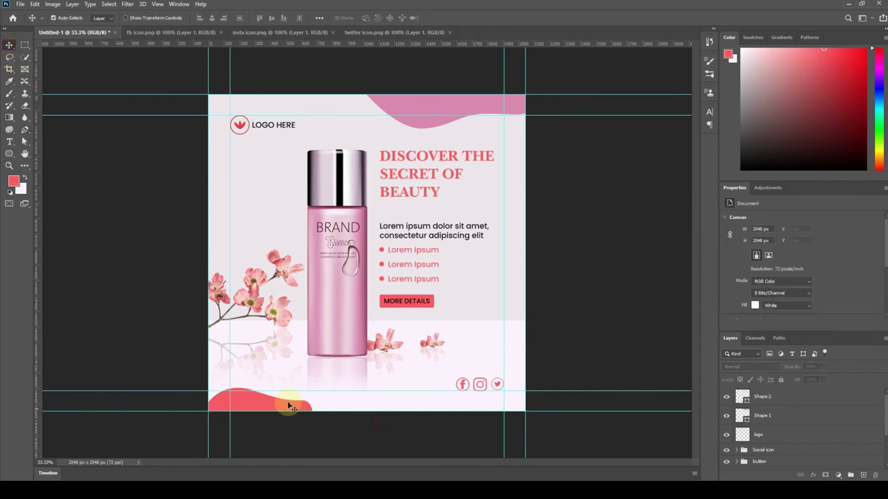
- Fill the bottom-left wave shape with the top wave's soft pink, d587ad
double_click(743, 398)
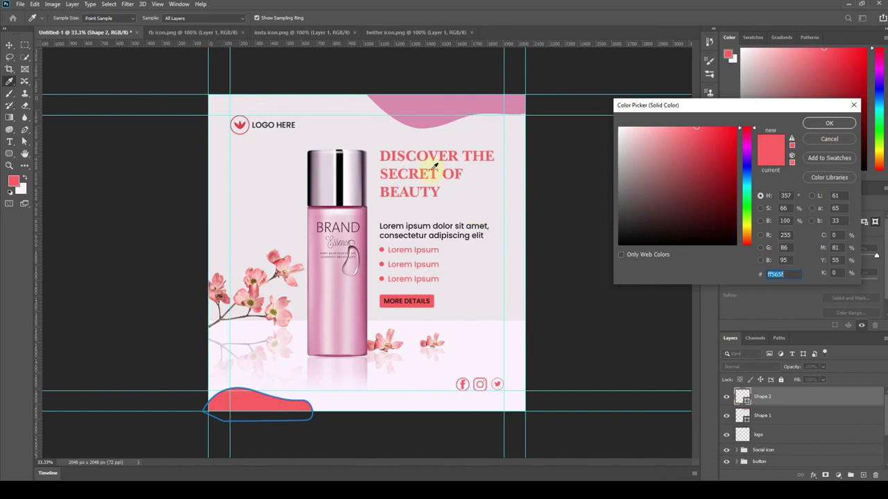
left_click(419, 119)
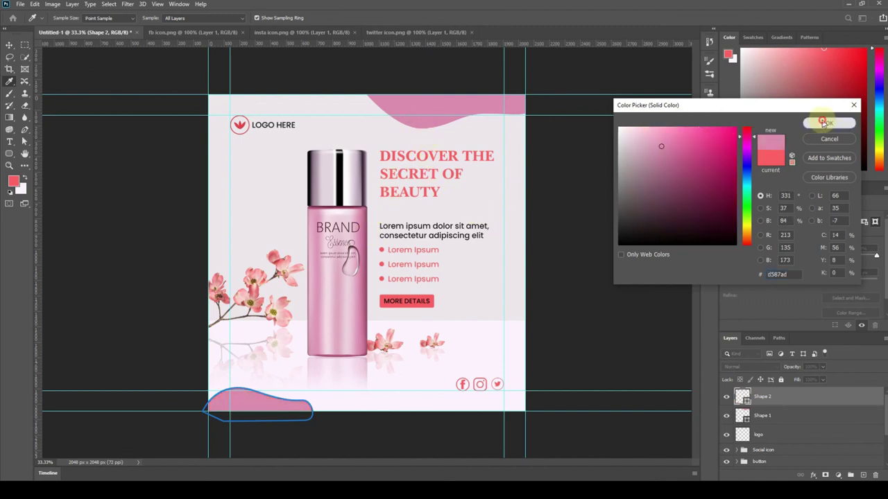
left_click(826, 124)
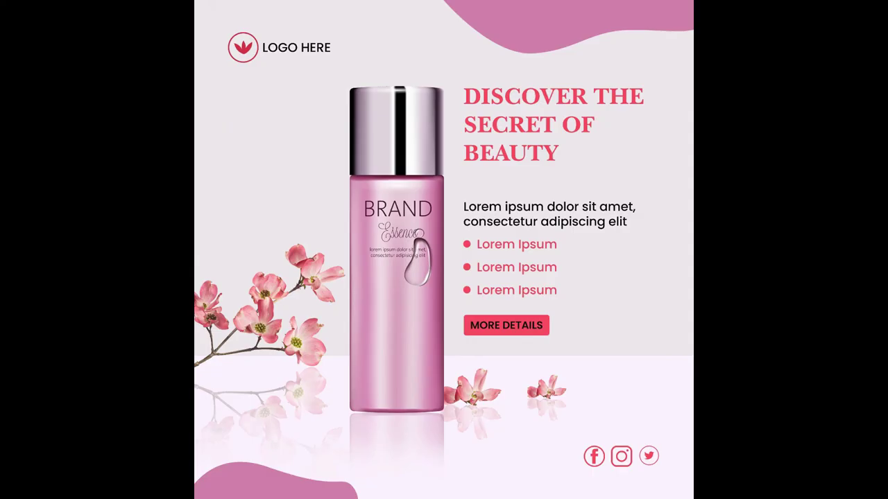